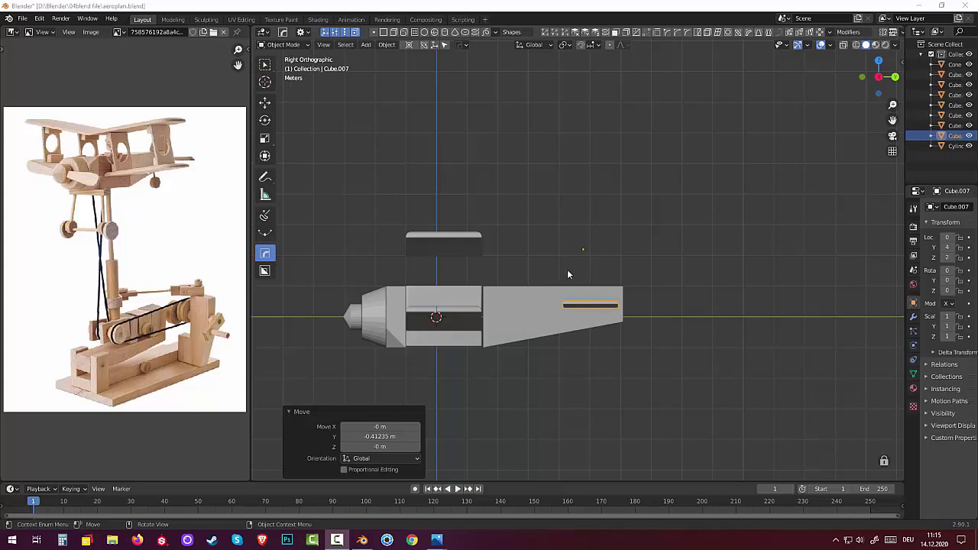
Add a new cube and place it above the fuselage's tail end
key(g)
click(618, 177)
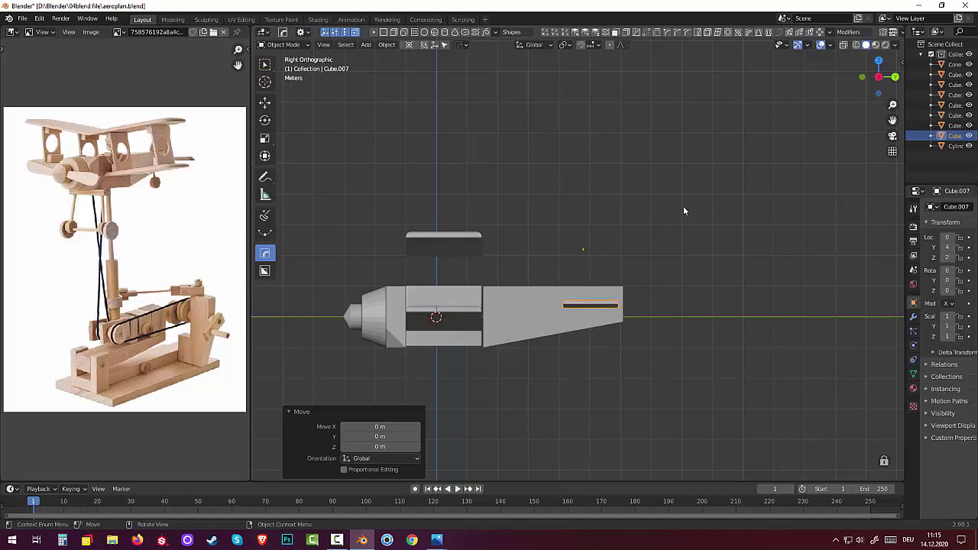
key(shift+a)
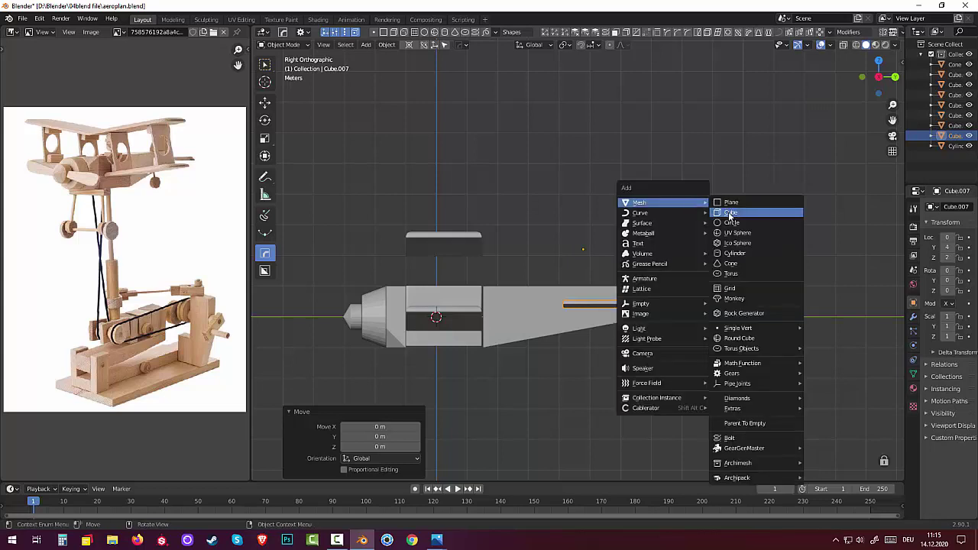
click(729, 212)
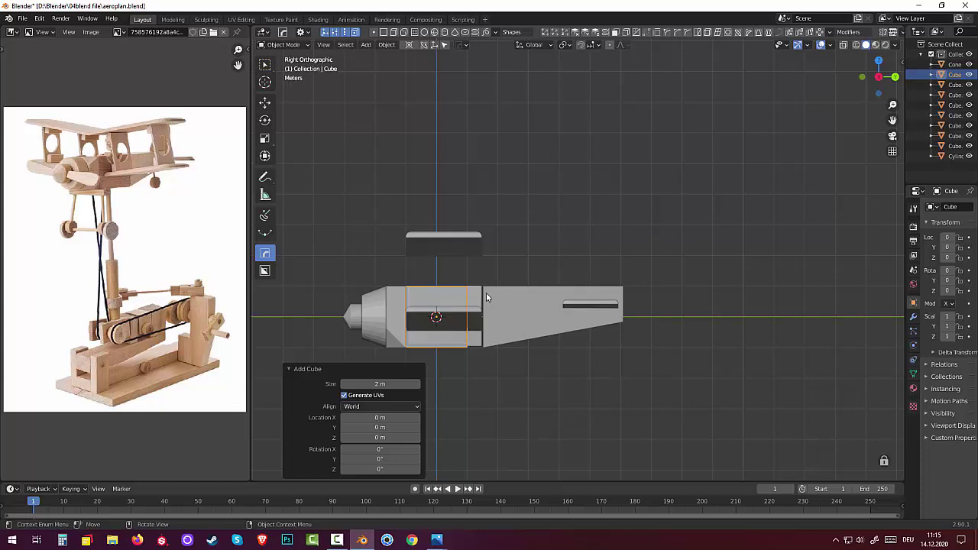
key(g)
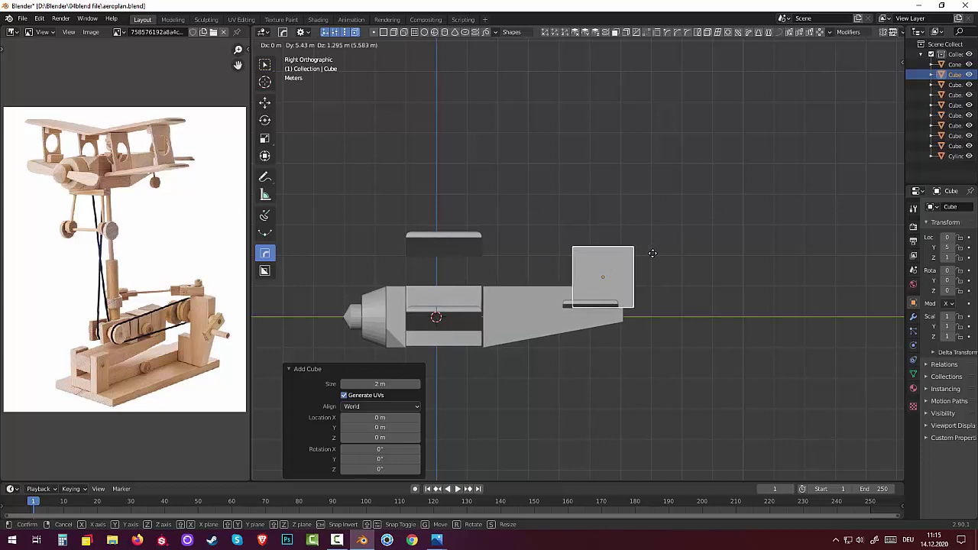
click(652, 254)
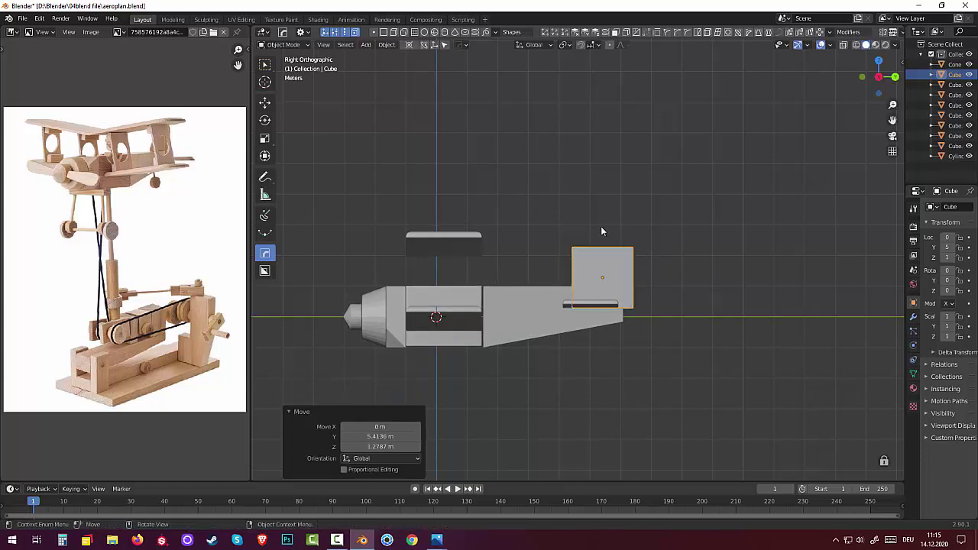
Stretch the cube 1.25 along Z and flatten it to 0.122 along X into a fin
key(s)
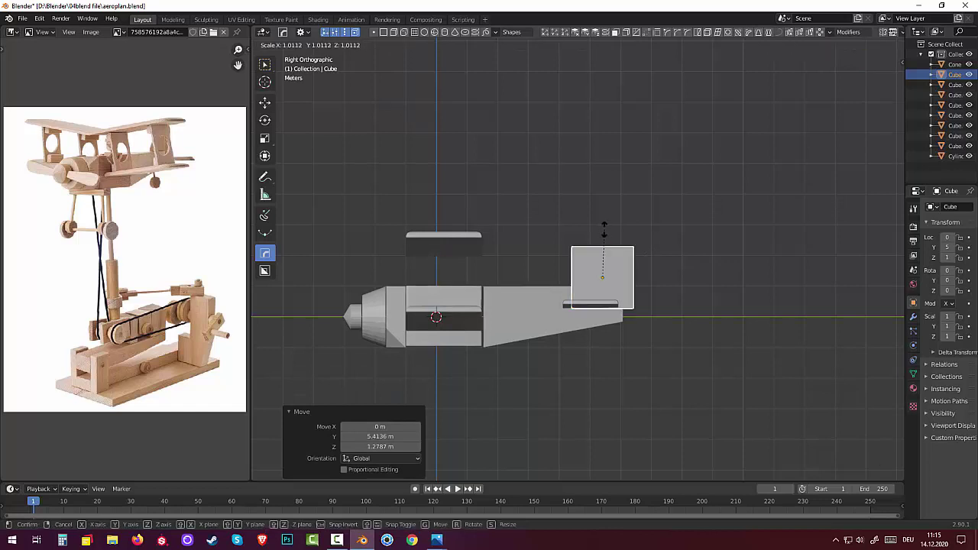
key(z)
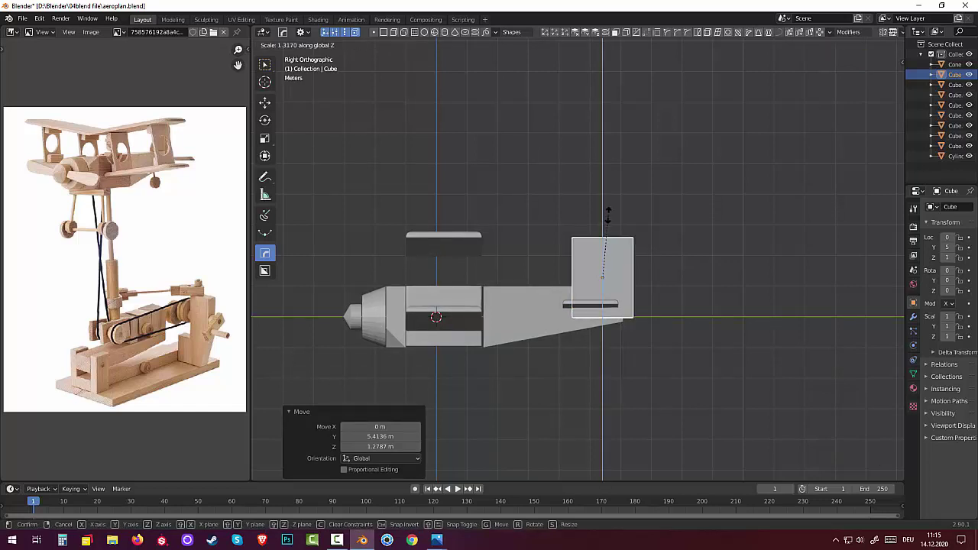
click(606, 219)
middle_drag(606, 219, 632, 296)
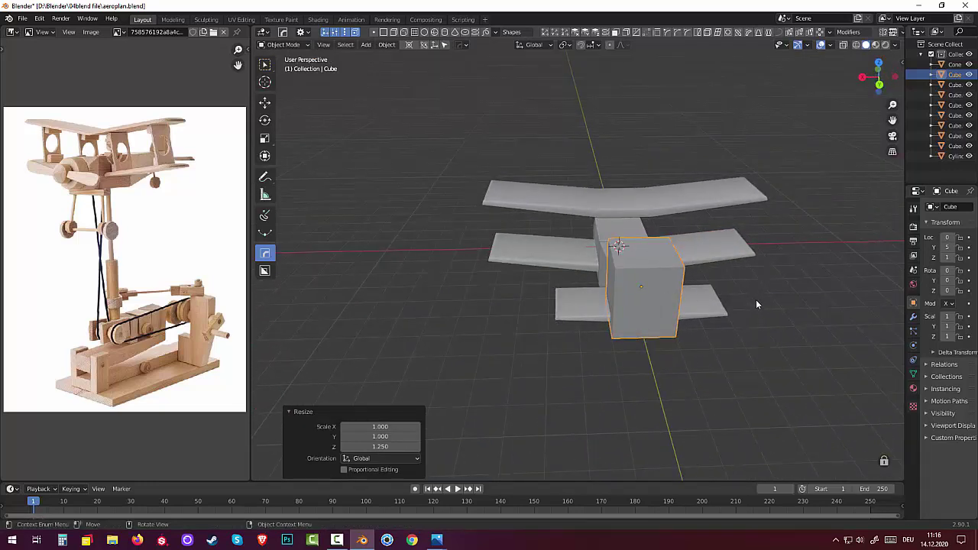
key(s)
key(x)
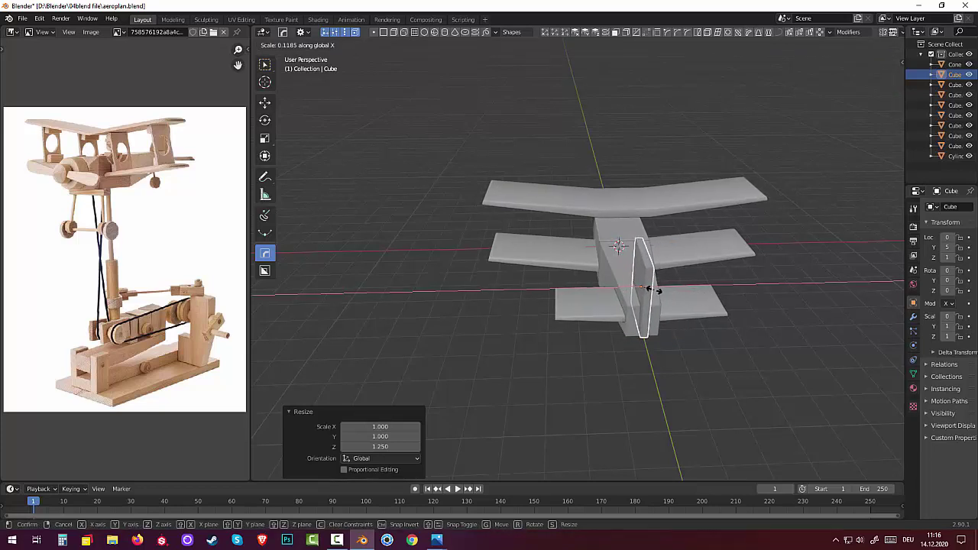
click(655, 289)
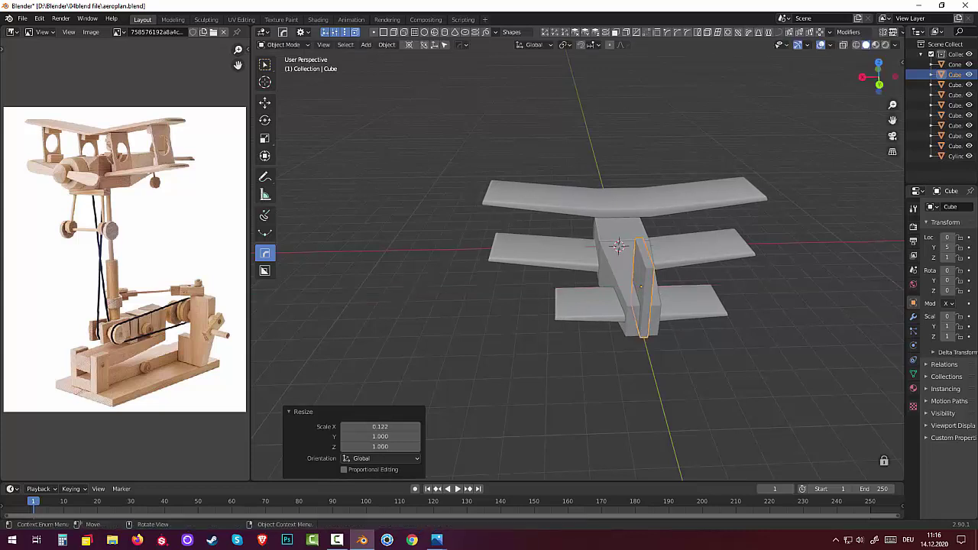
middle_drag(657, 289, 907, 281)
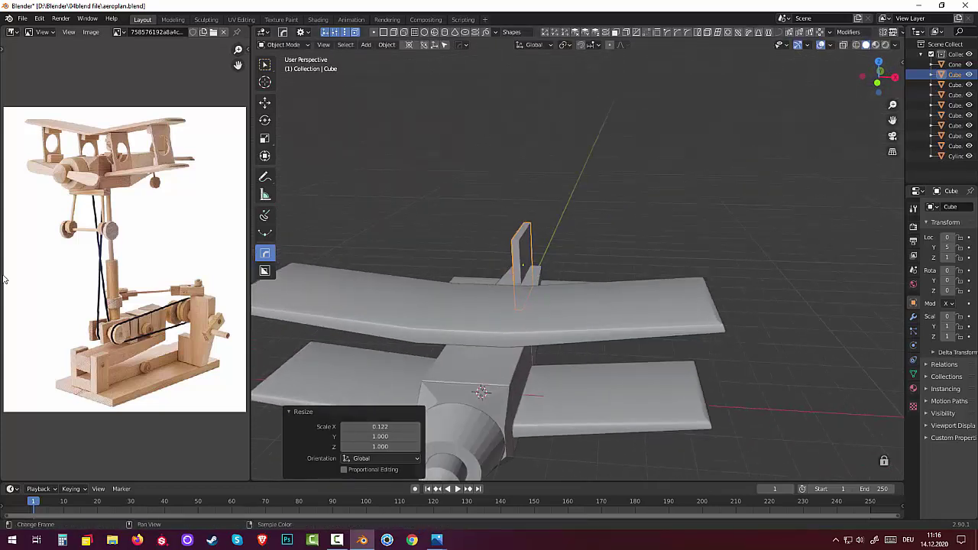
click(515, 261)
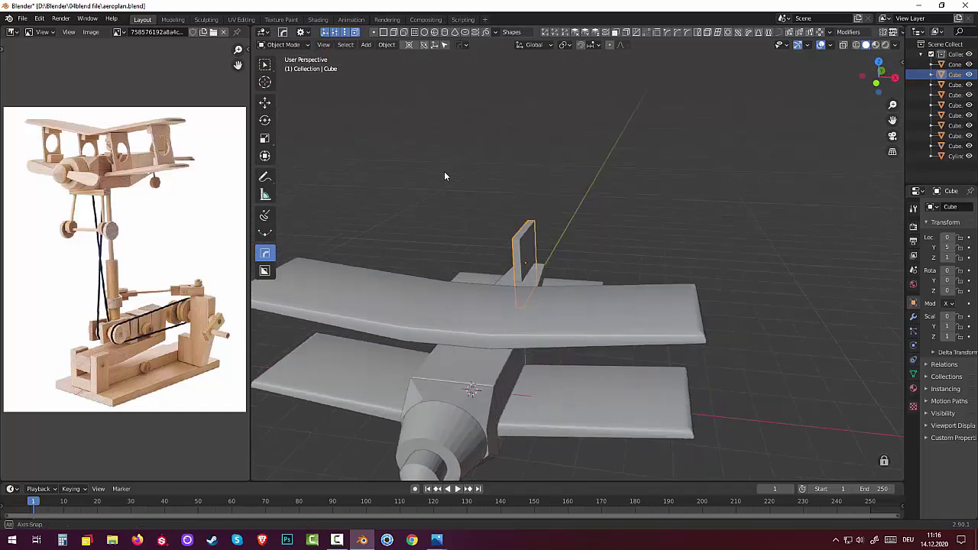
middle_drag(457, 177, 384, 142)
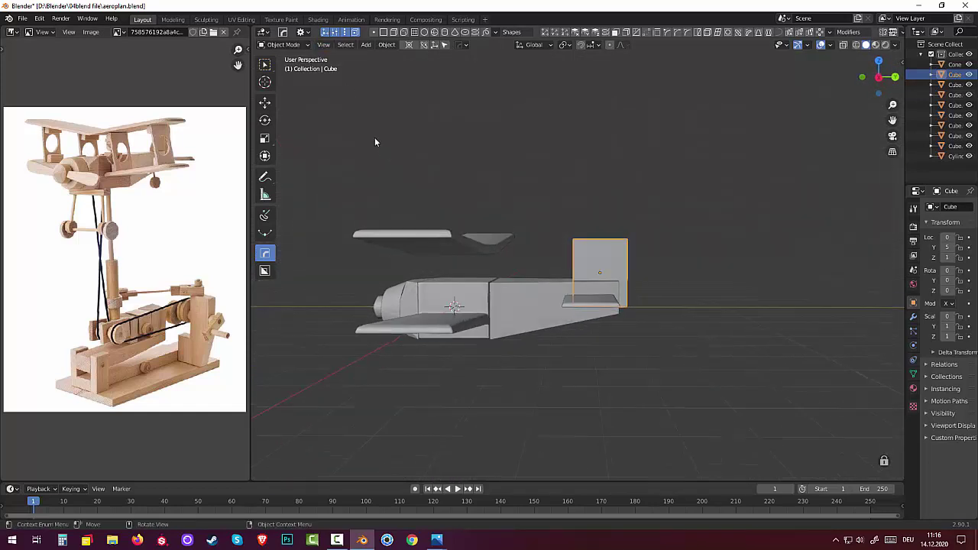
mouse_move(308, 75)
middle_down()
mouse_move(400, 114)
mouse_move(354, 107)
middle_up()
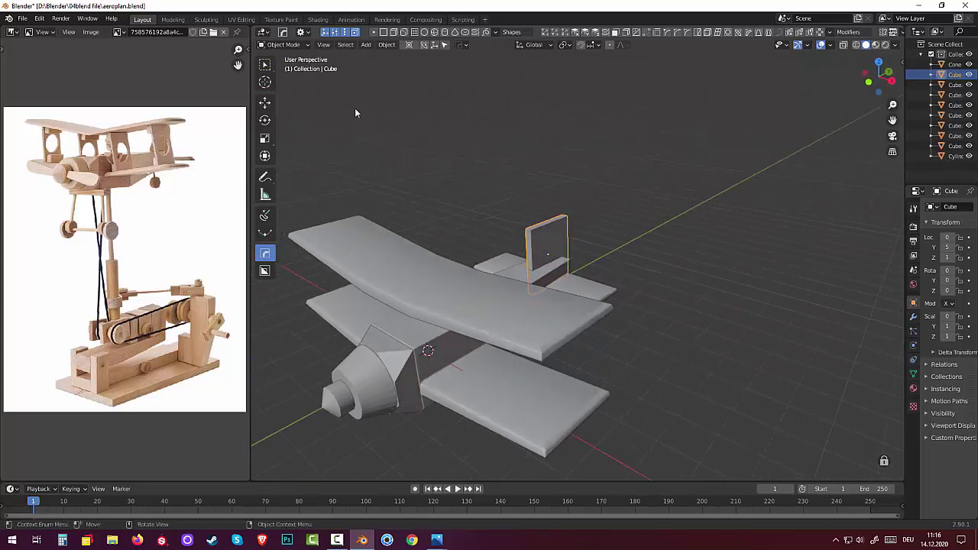
Enter Edit Mode and shift the fin's selected geometry along Y
click(284, 44)
click(290, 64)
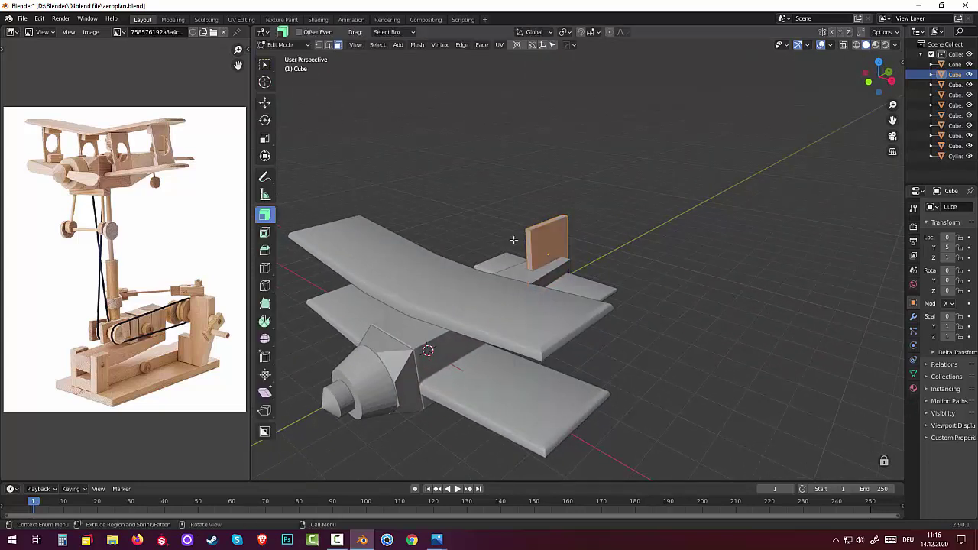
middle_drag(528, 229, 624, 234)
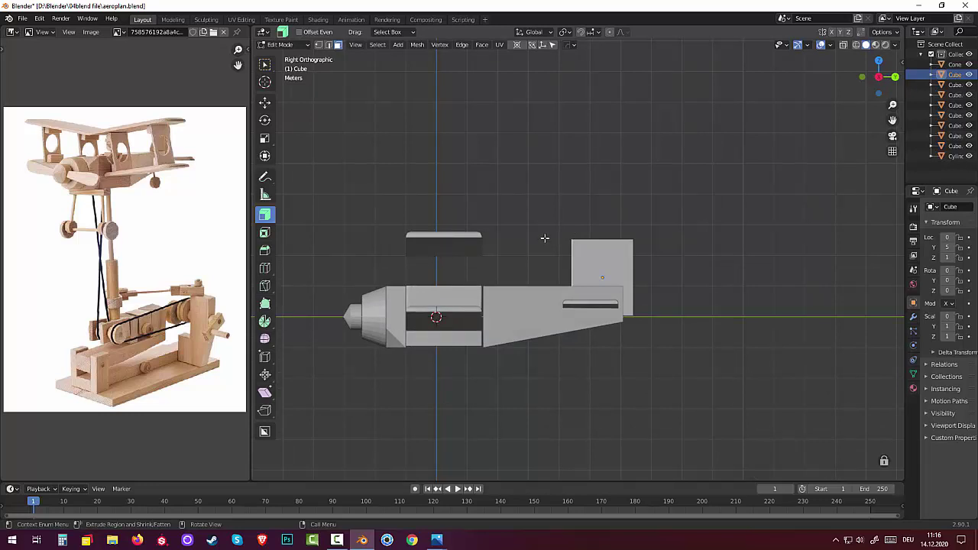
key(g)
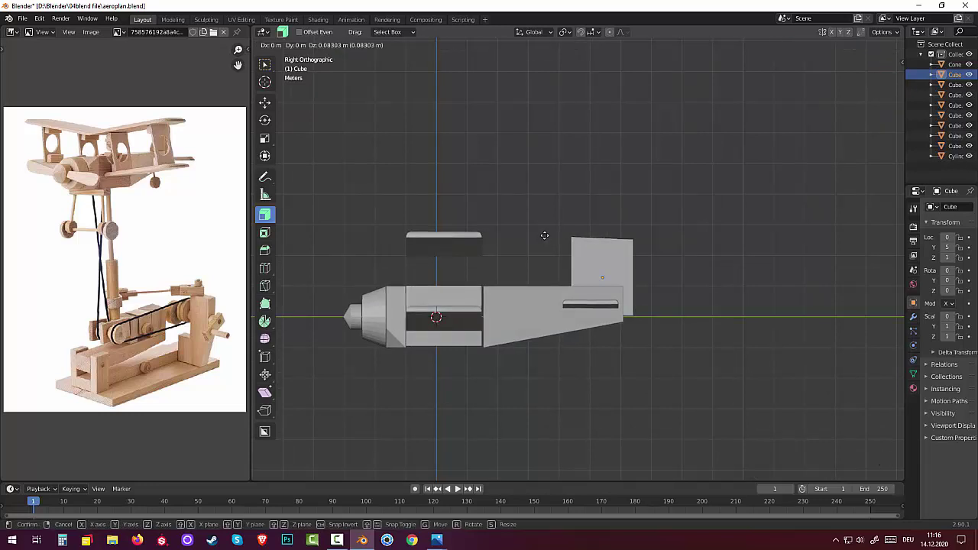
key(y)
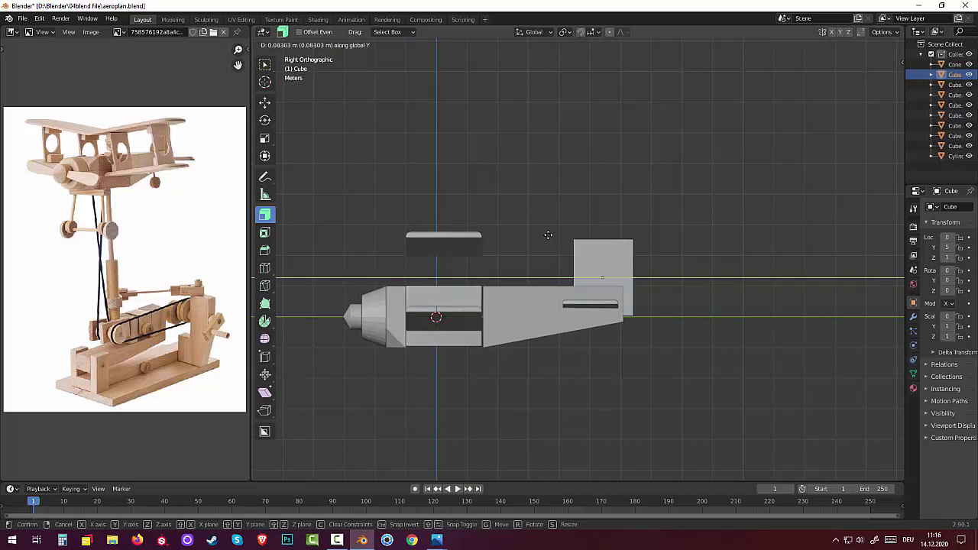
click(552, 236)
middle_drag(563, 234, 565, 232)
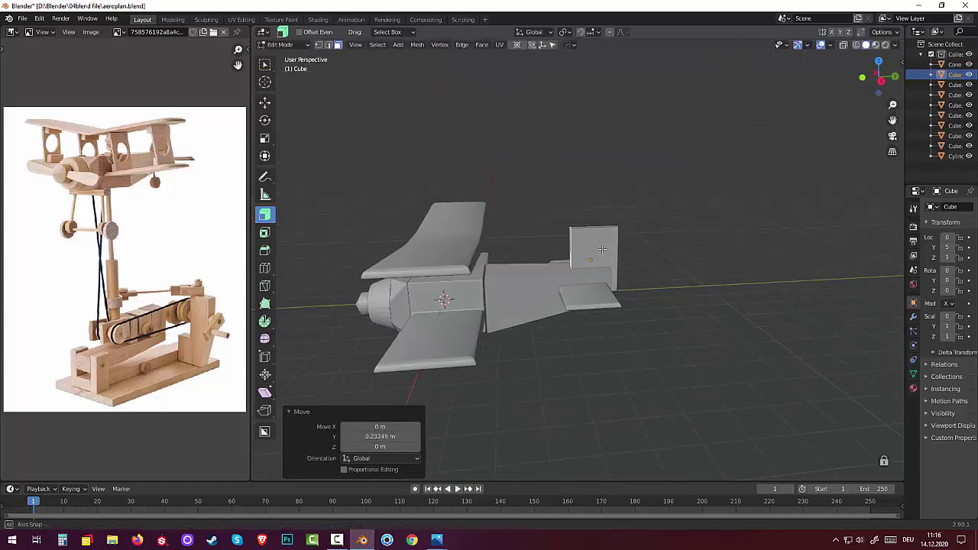
click(572, 229)
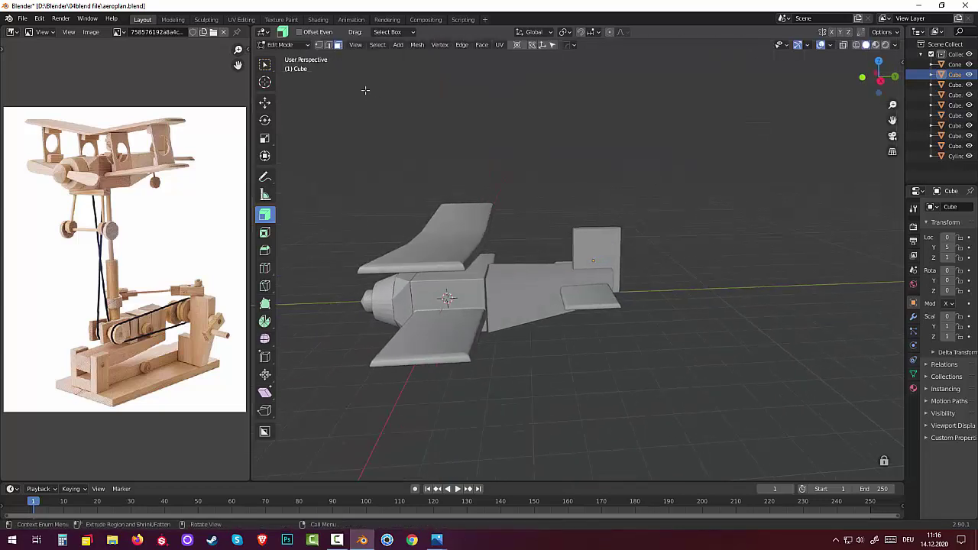
Slide the fin's front vertical edge about 0.65 m back along Y
key(2)
click(572, 232)
mouse_move(632, 236)
middle_down()
mouse_move(655, 251)
mouse_move(546, 218)
mouse_move(557, 199)
middle_up()
key(KP_3)
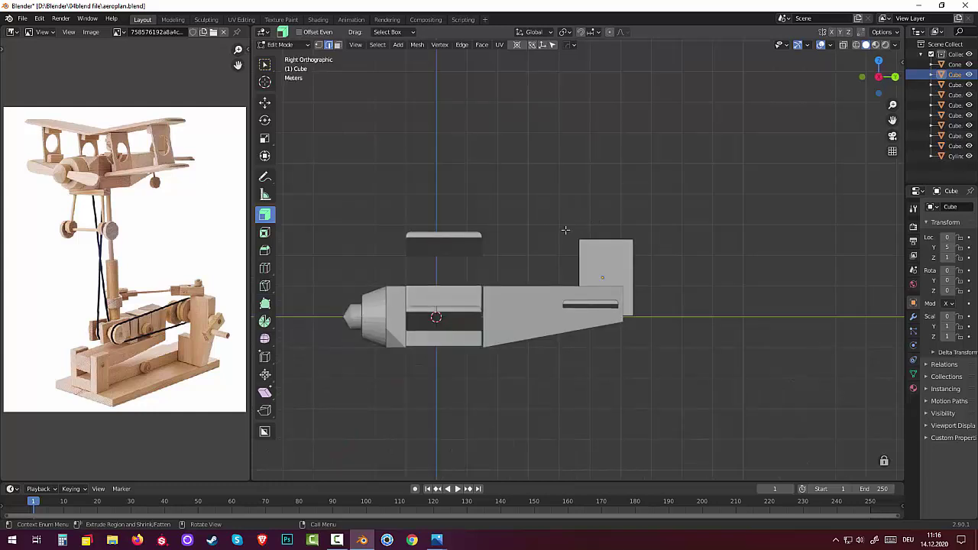
key(g)
key(y)
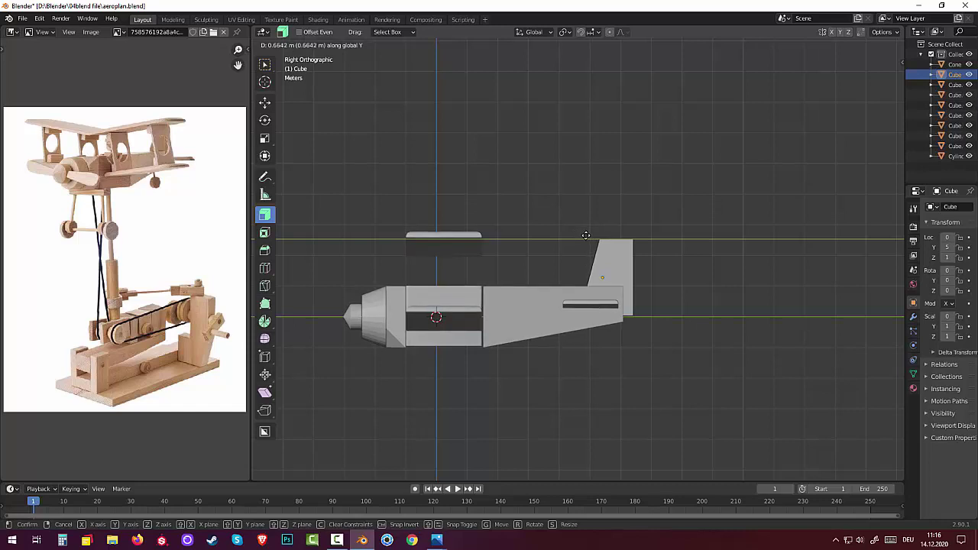
click(611, 243)
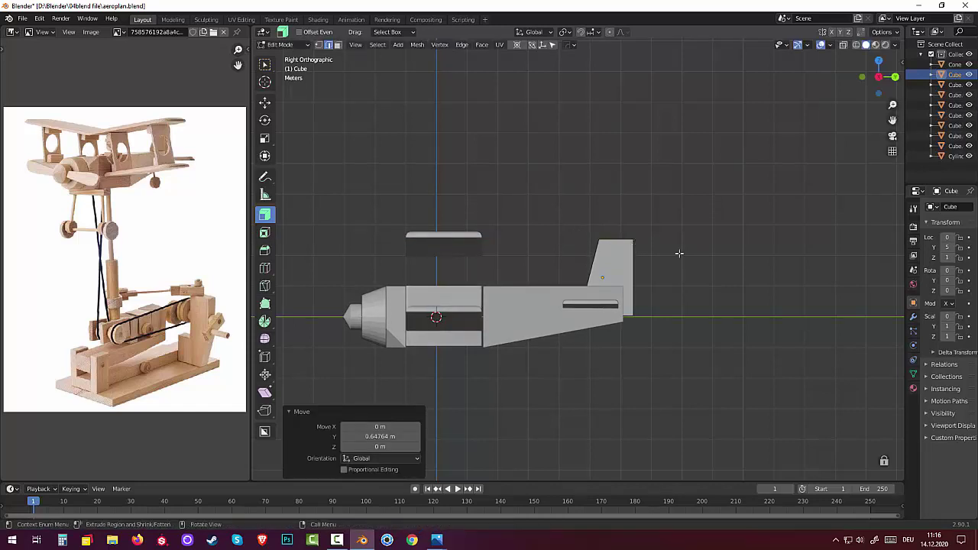
mouse_move(679, 253)
middle_down()
mouse_move(660, 250)
mouse_move(851, 203)
mouse_move(761, 232)
middle_up()
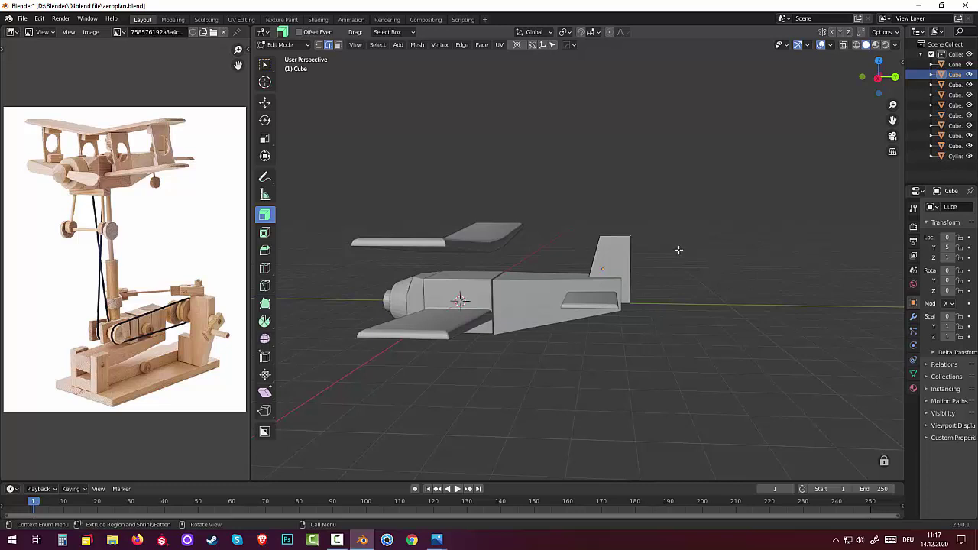
Extrude the fin's selected edge upward to raise the fin
key(e)
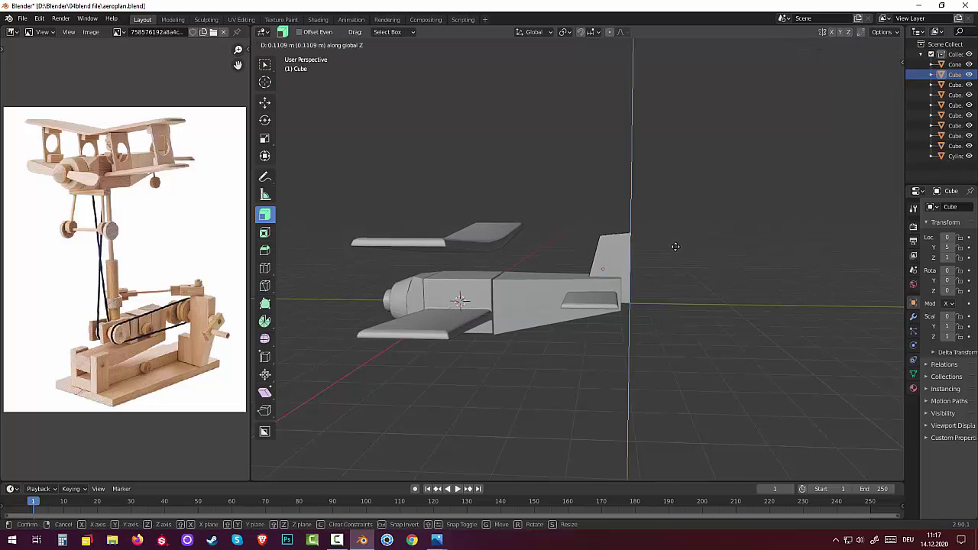
click(674, 244)
mouse_move(676, 246)
middle_down()
mouse_move(567, 298)
mouse_move(526, 259)
middle_up()
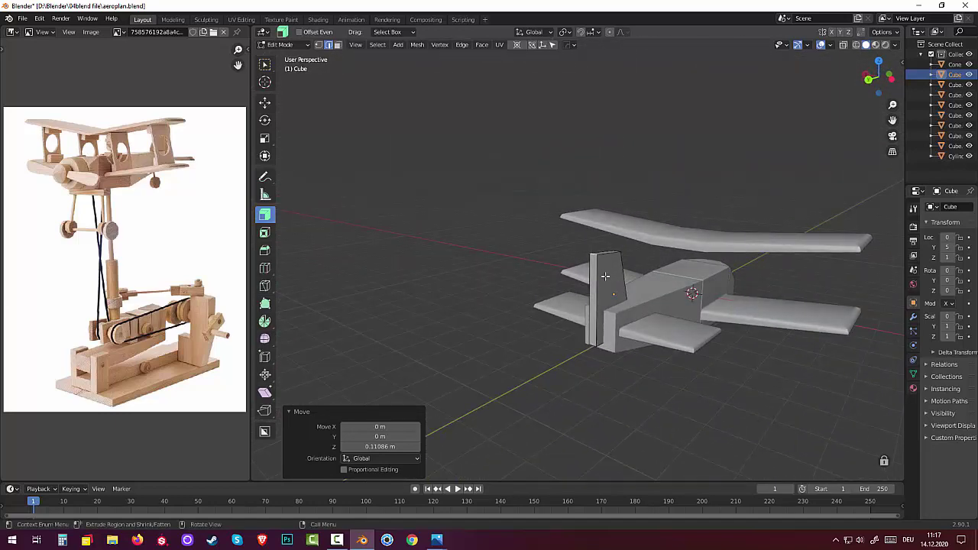
click(605, 275)
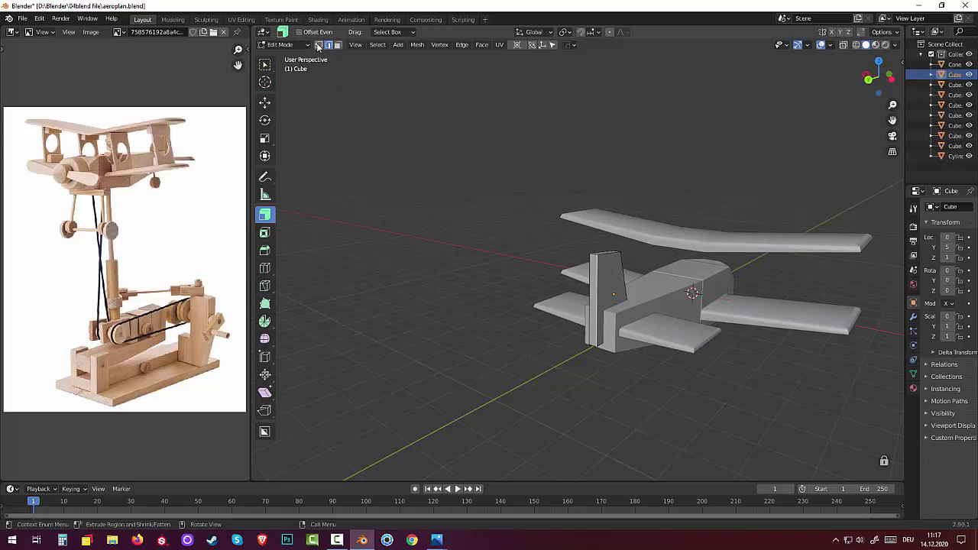
mouse_move(358, 76)
middle_down()
mouse_move(361, 97)
mouse_move(505, 190)
middle_up()
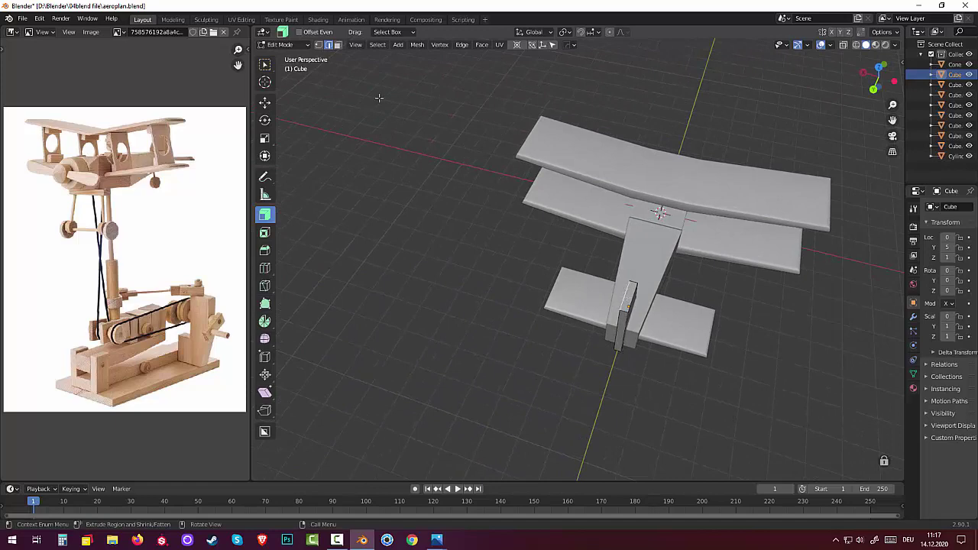
Narrow the fin's top face to 0.579 along X
click(337, 45)
click(632, 290)
mouse_move(786, 321)
middle_down()
mouse_move(774, 306)
mouse_move(788, 313)
middle_up()
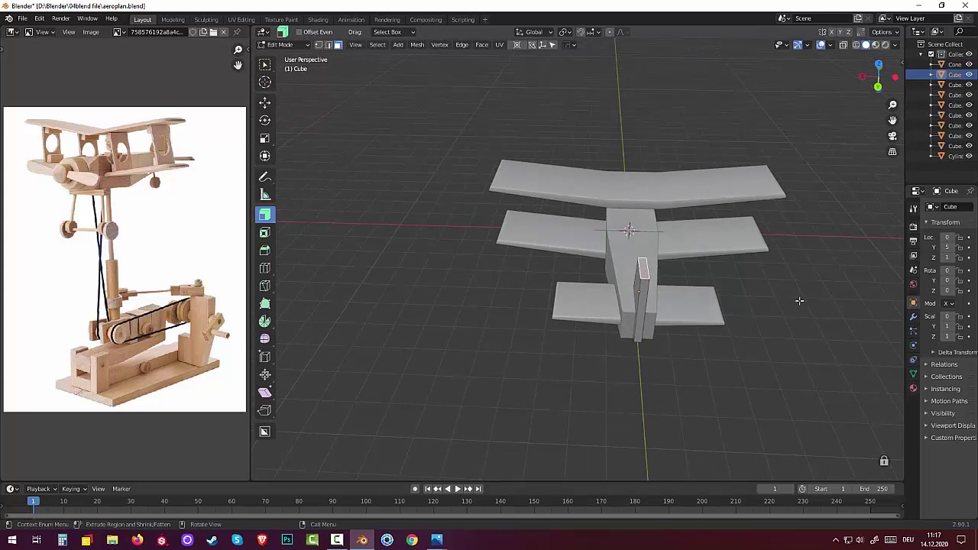
key(s)
key(x)
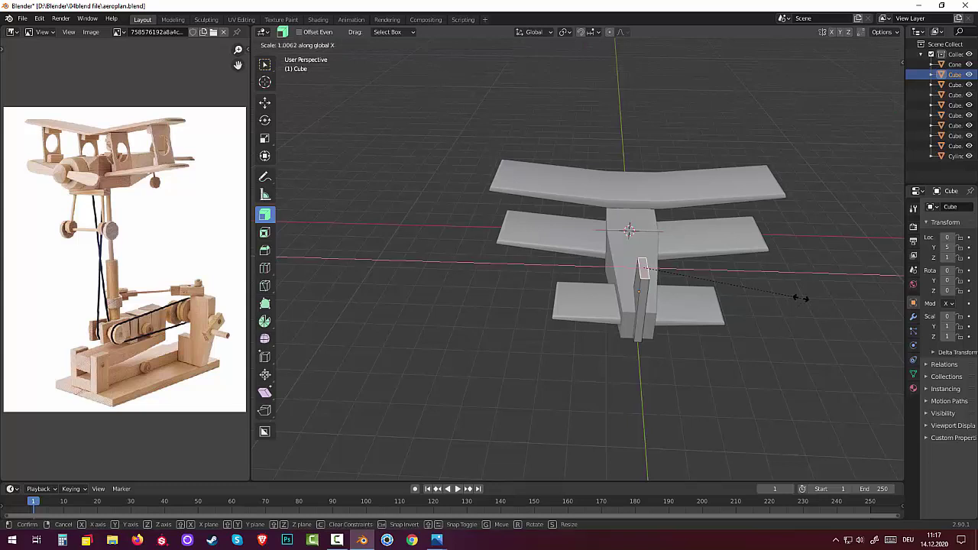
click(731, 291)
mouse_move(732, 291)
middle_down()
mouse_move(782, 283)
mouse_move(853, 245)
mouse_move(779, 252)
mouse_move(838, 300)
middle_up()
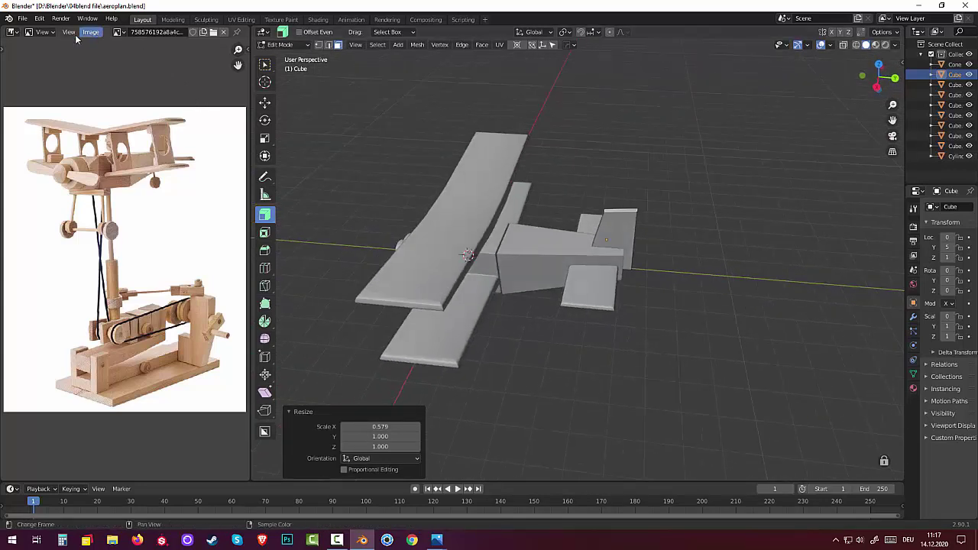
Select the tail fin's top edge in Edge select mode
click(329, 44)
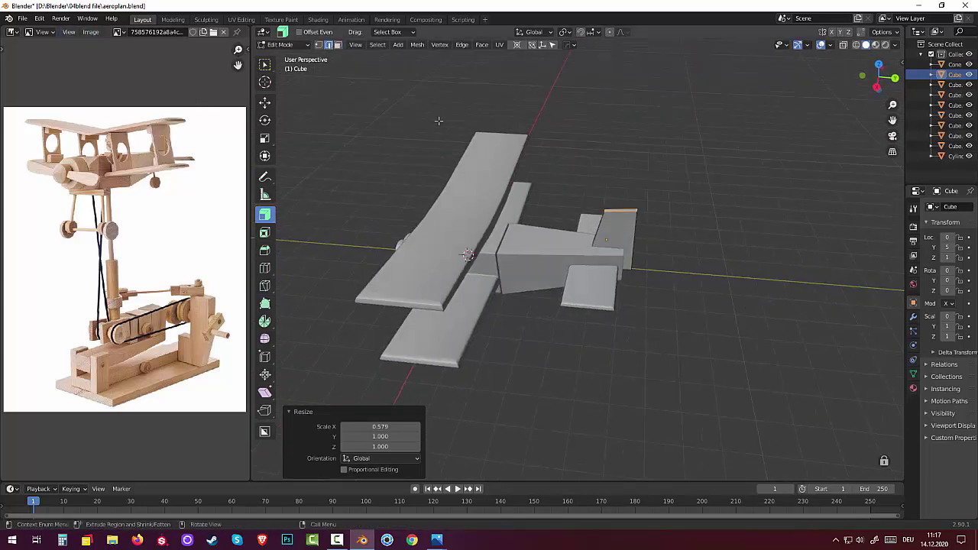
click(604, 207)
middle_drag(603, 208, 567, 207)
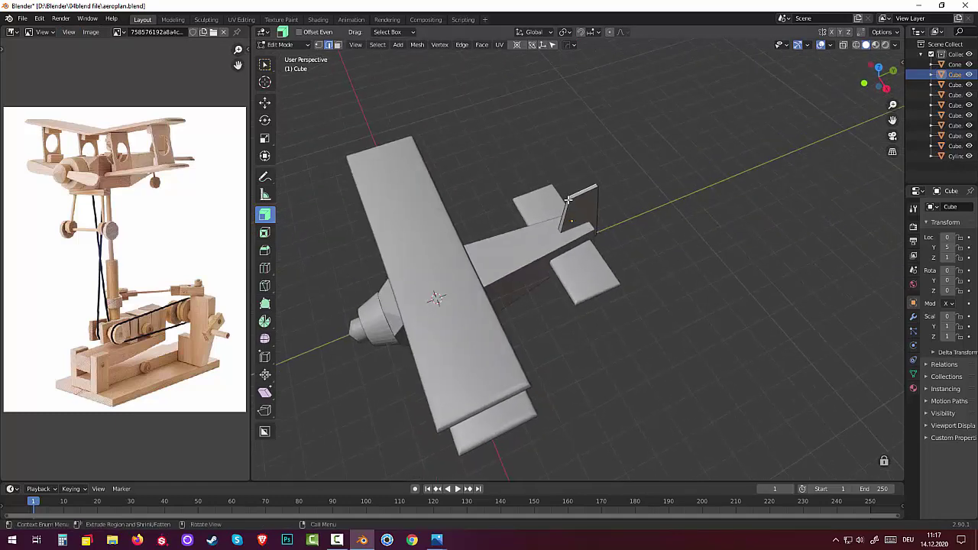
mouse_move(568, 198)
middle_down()
mouse_move(603, 189)
mouse_move(577, 241)
middle_up()
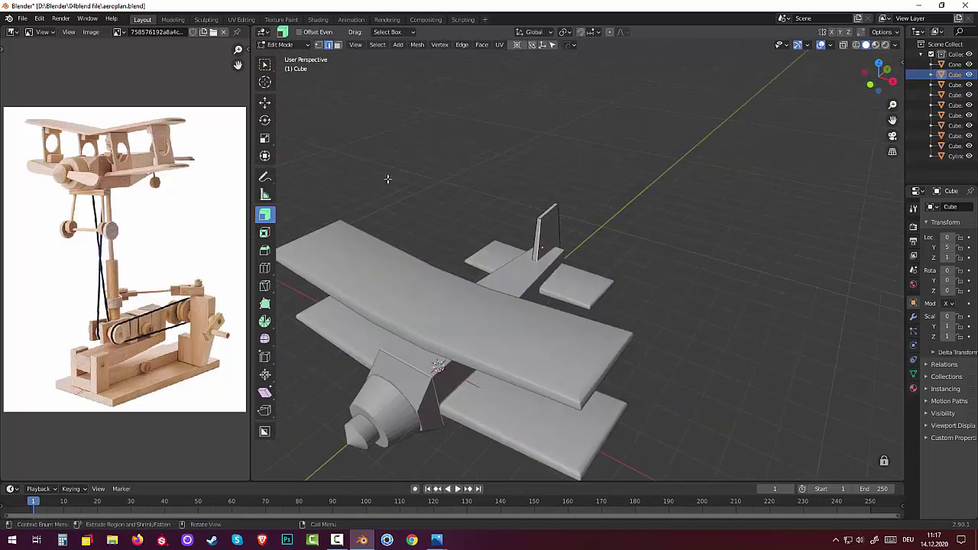
click(278, 44)
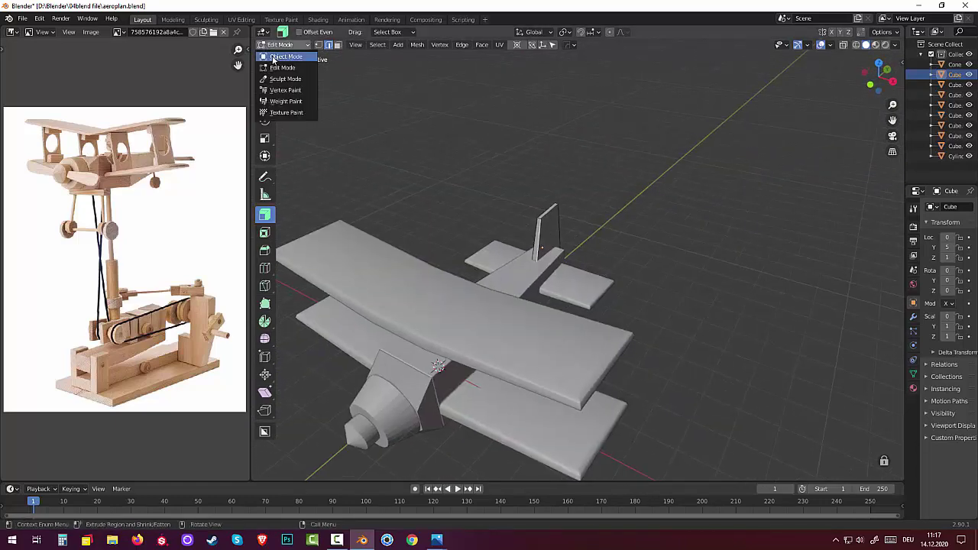
Return to Object Mode and scale the tail fin 1.819 along X
click(274, 58)
mouse_move(550, 248)
middle_down()
mouse_move(656, 237)
mouse_move(597, 267)
middle_up()
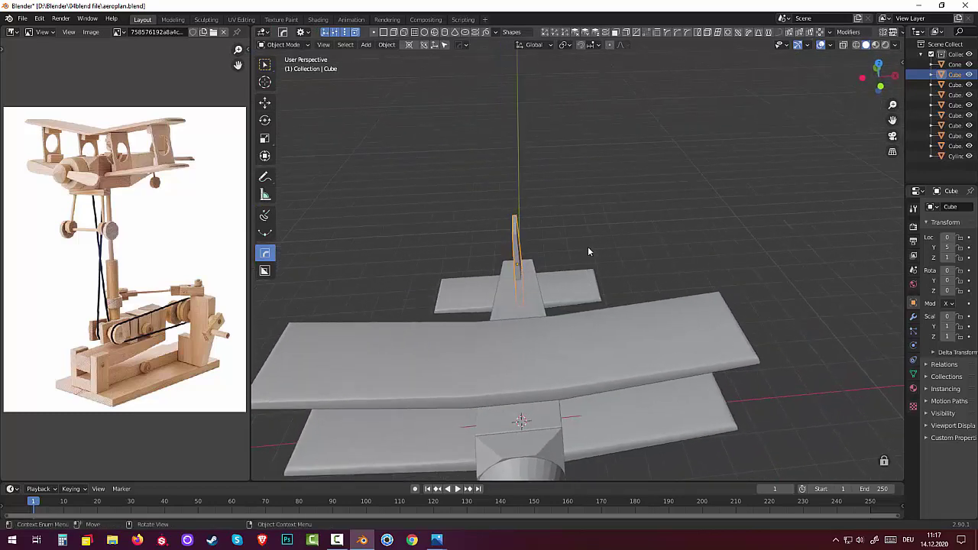
key(s)
key(x)
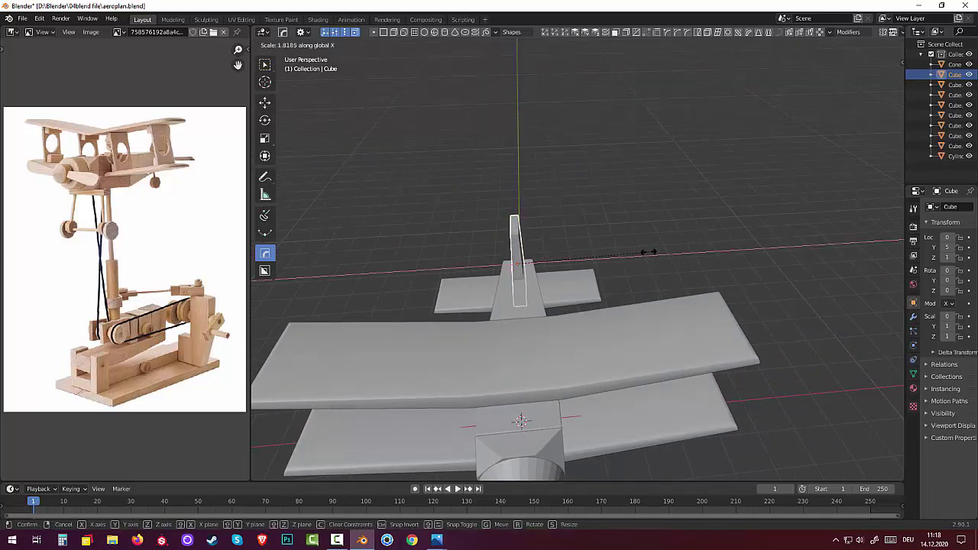
click(647, 251)
mouse_move(657, 248)
middle_down()
mouse_move(592, 254)
mouse_move(553, 245)
mouse_move(585, 228)
mouse_move(626, 246)
mouse_move(599, 220)
mouse_move(612, 214)
middle_up()
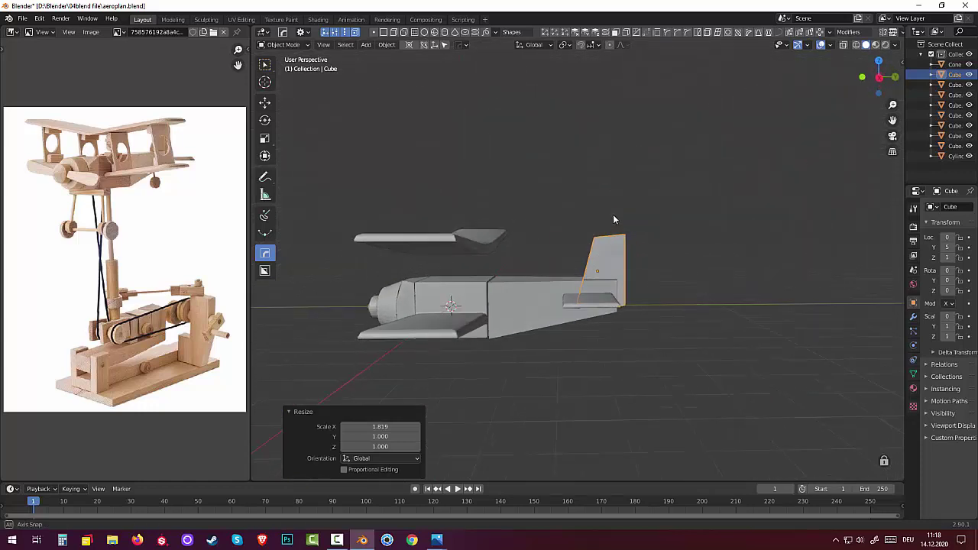
middle_drag(628, 252, 548, 257)
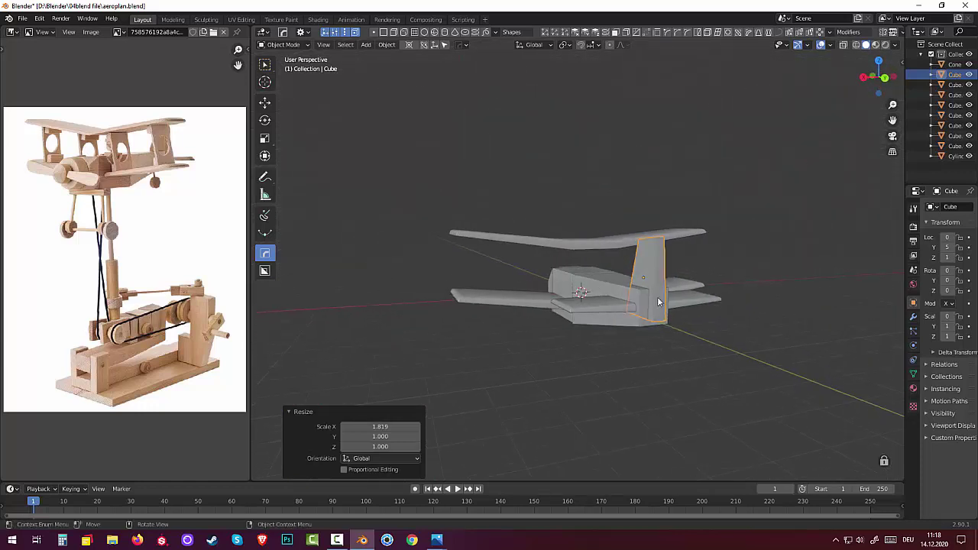
mouse_move(660, 302)
middle_down()
mouse_move(746, 306)
mouse_move(794, 295)
middle_up()
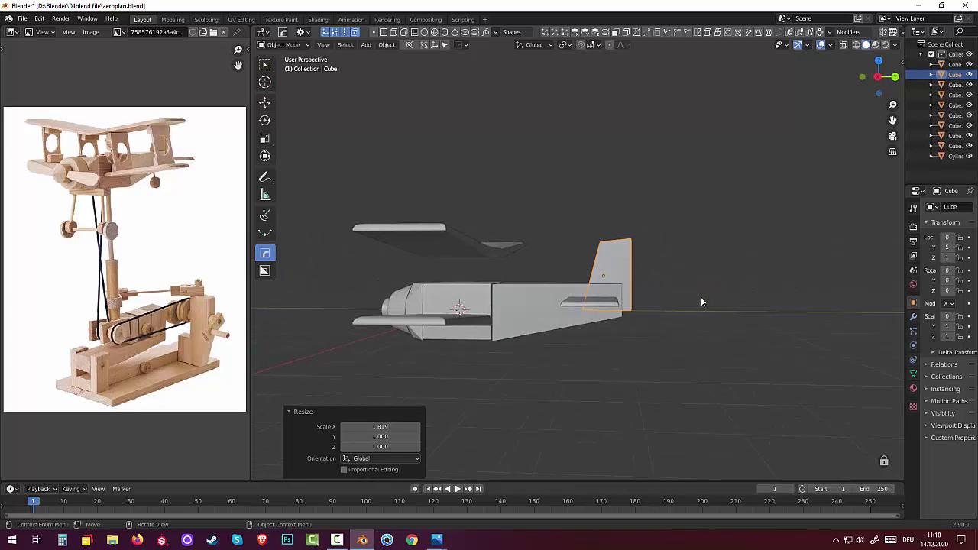
Scale the tail fin 1.087 along Y
key(s)
key(y)
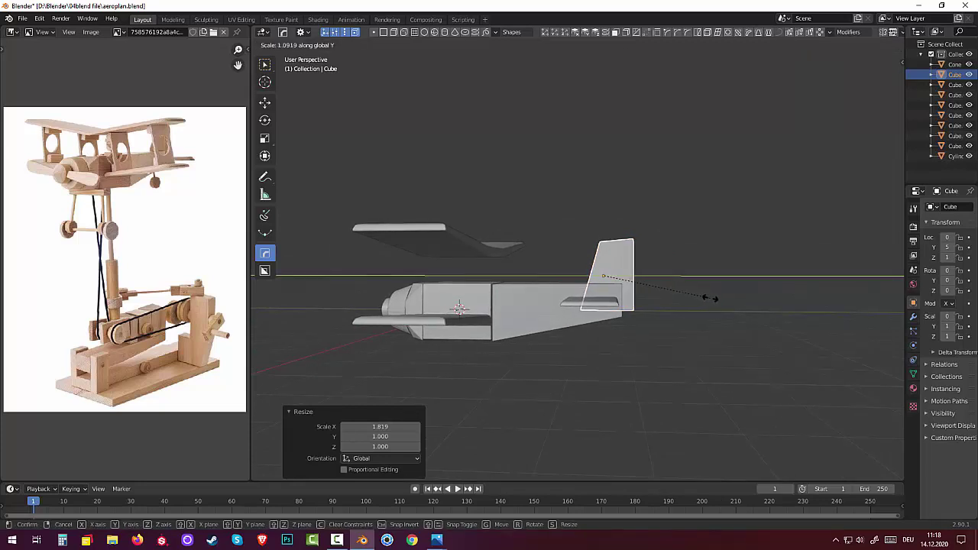
click(703, 299)
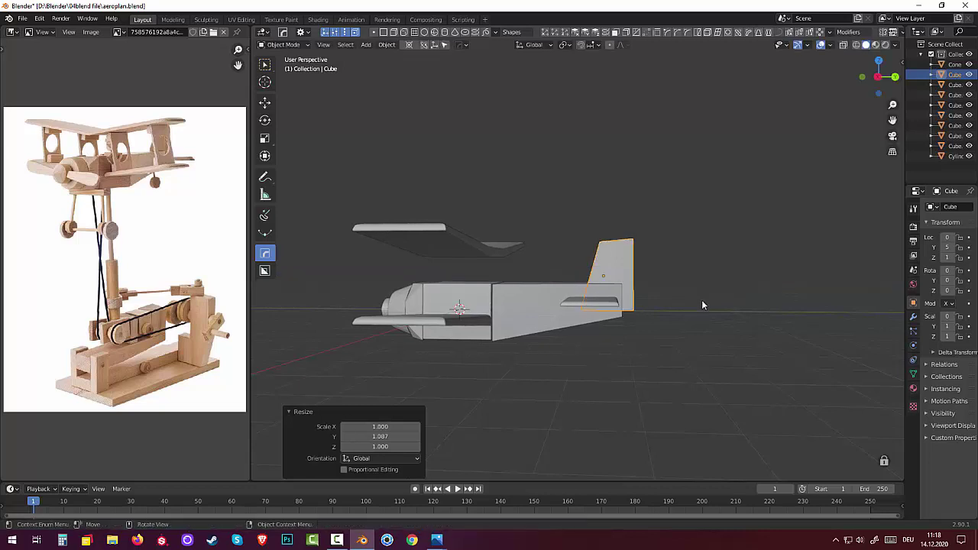
mouse_move(701, 299)
middle_down()
mouse_move(664, 300)
mouse_move(641, 329)
mouse_move(634, 313)
middle_up()
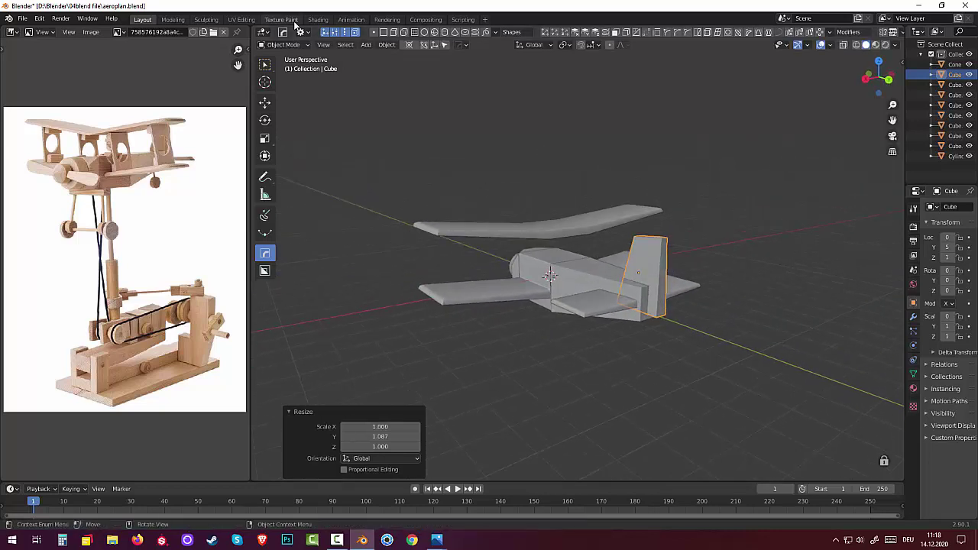
Switch to Edit Mode and bevel the fin's first top corner edge with 4 segments
click(289, 47)
click(289, 68)
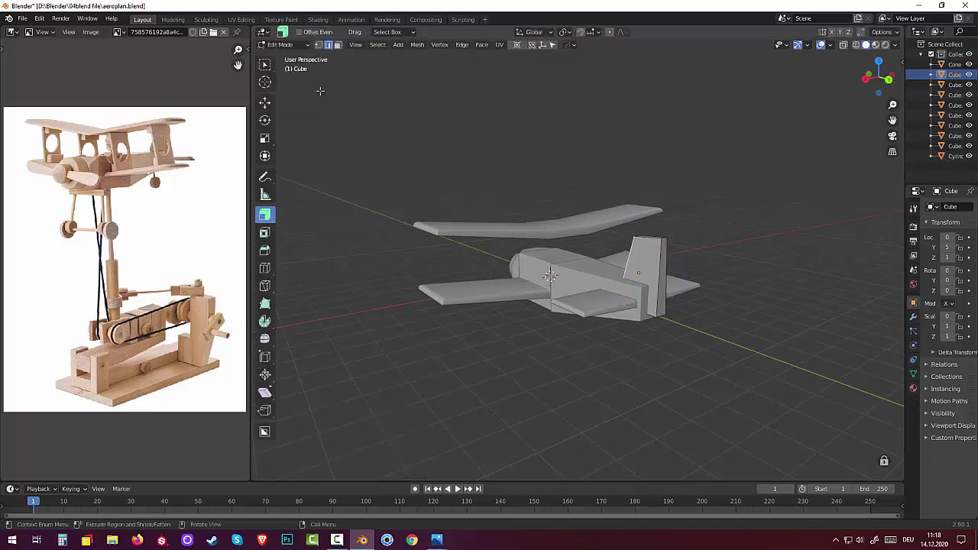
middle_drag(666, 258, 723, 251)
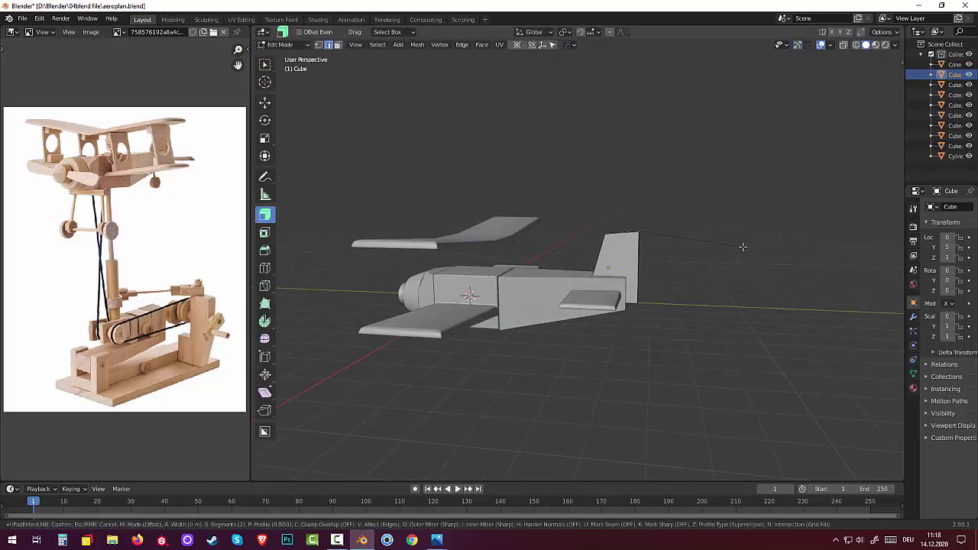
key(ctrl+b)
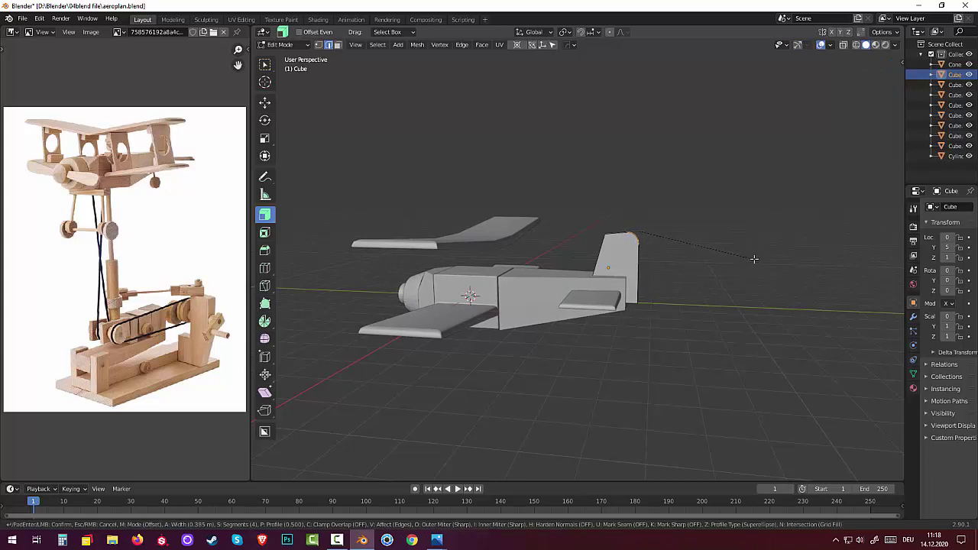
click(752, 258)
mouse_move(752, 258)
middle_down()
mouse_move(758, 281)
mouse_move(631, 244)
mouse_move(642, 243)
middle_up()
Bevel the fin's remaining top corner edges with 4 segments each
click(555, 219)
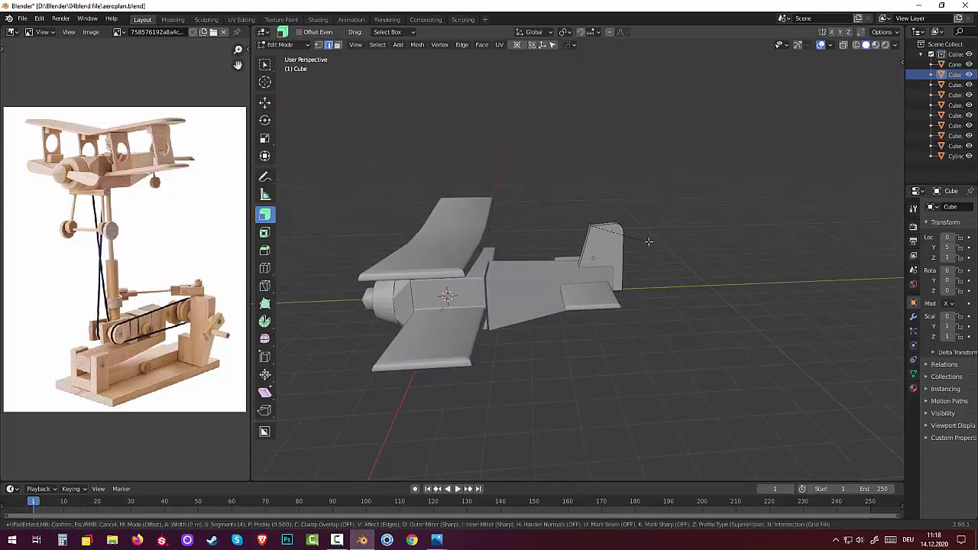
key(ctrl+b)
click(656, 241)
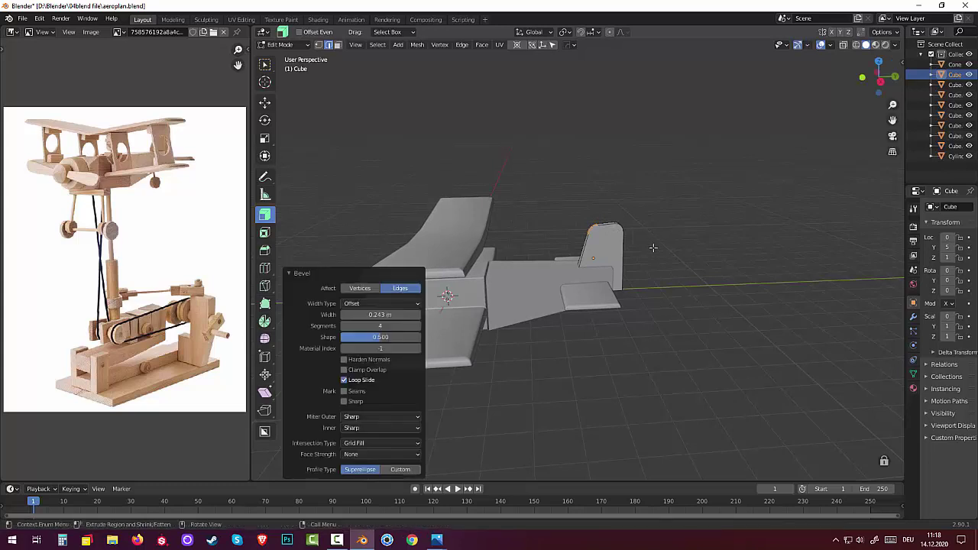
middle_drag(660, 279, 636, 288)
click(658, 315)
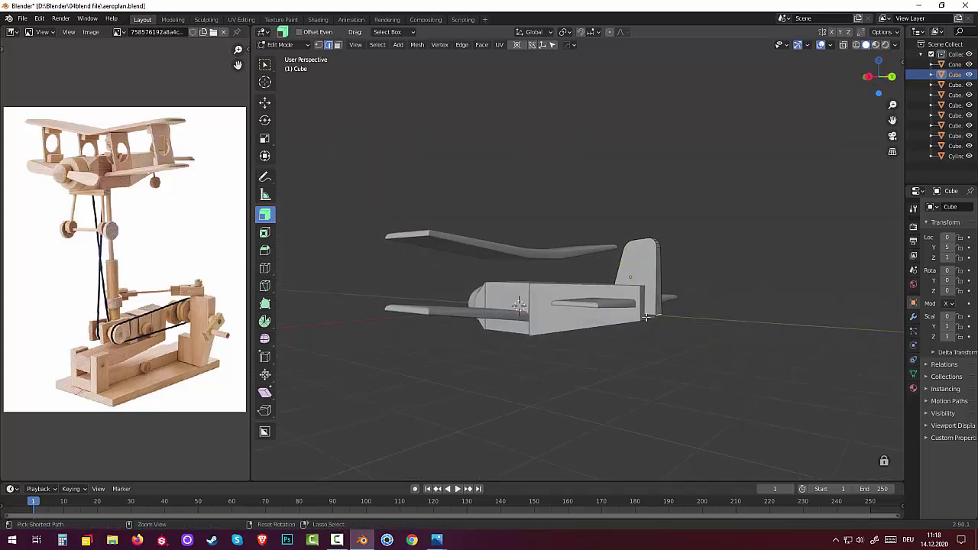
key(ctrl+b)
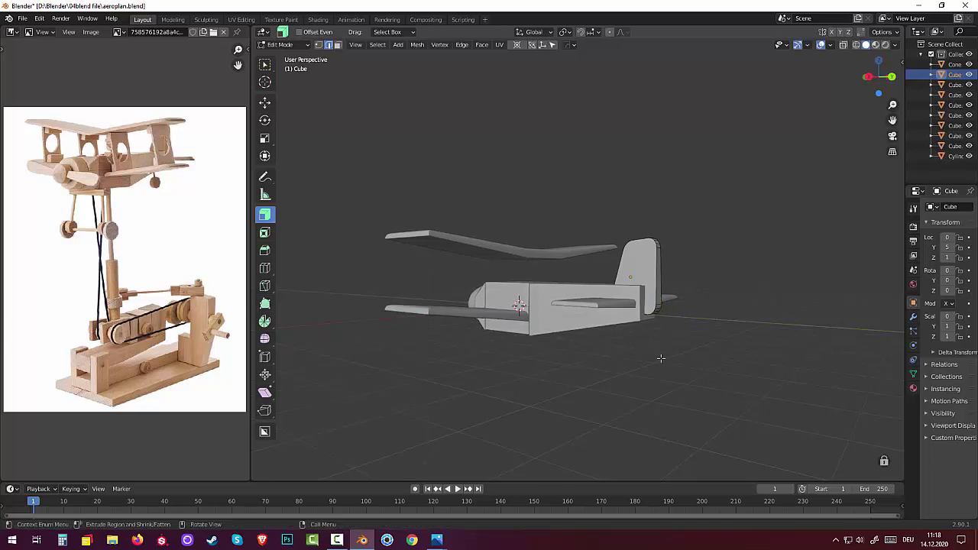
mouse_move(683, 319)
middle_down()
mouse_move(724, 365)
mouse_move(809, 358)
mouse_move(757, 349)
mouse_move(713, 366)
mouse_move(652, 328)
middle_up()
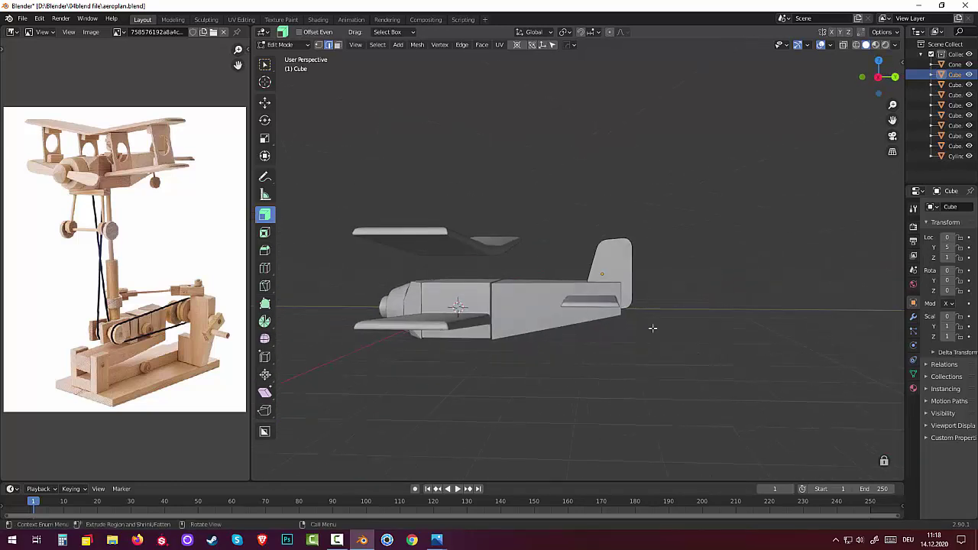
click(288, 46)
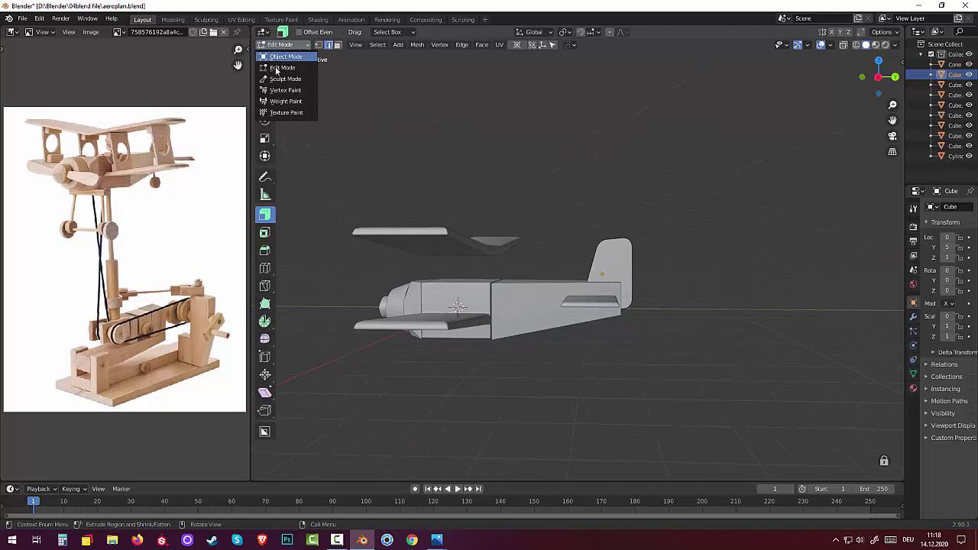
Return to Object Mode and raise the tail fin
click(280, 57)
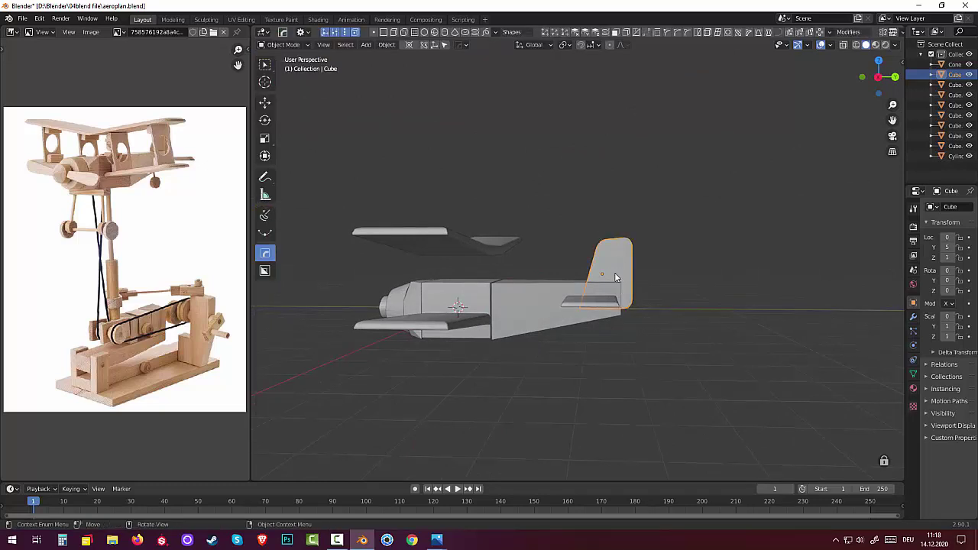
key(g)
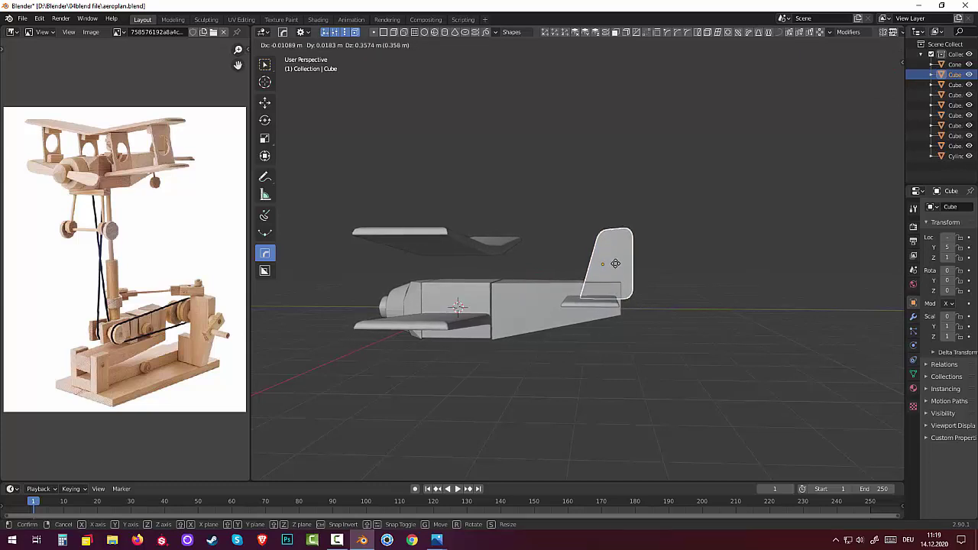
click(615, 264)
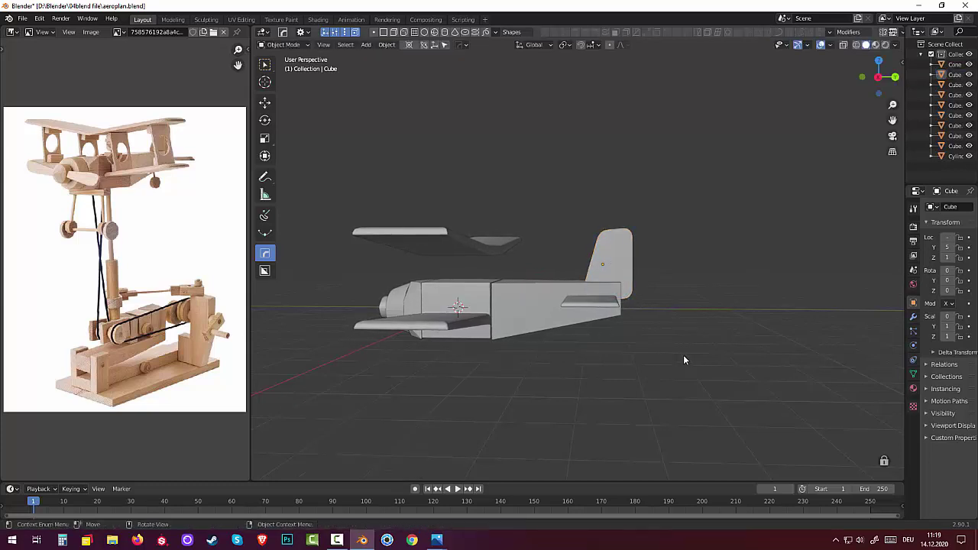
mouse_move(683, 354)
middle_down()
mouse_move(781, 368)
mouse_move(816, 360)
mouse_move(803, 352)
mouse_move(702, 366)
mouse_move(609, 351)
middle_up()
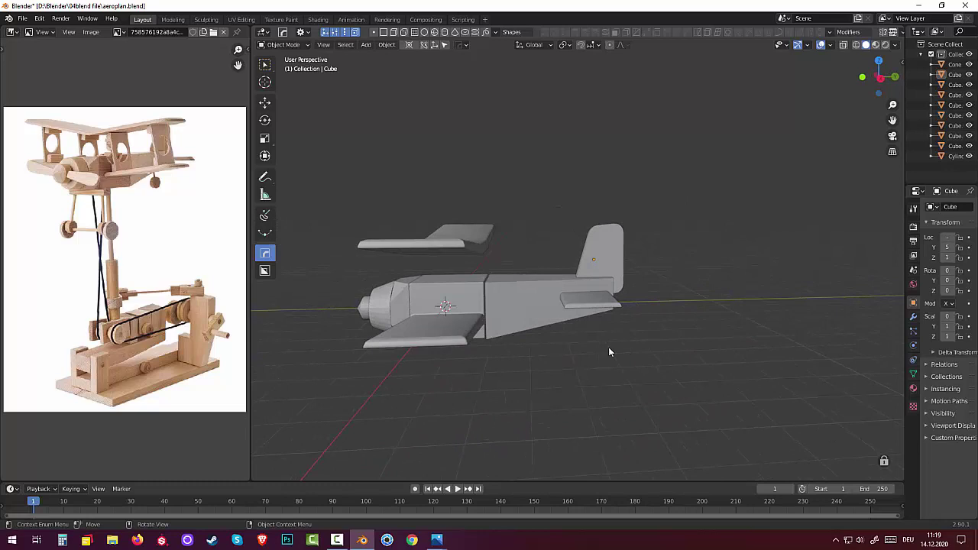
Move the tail fin -0.283 m along Y over the fuselage's tail
click(523, 304)
click(614, 272)
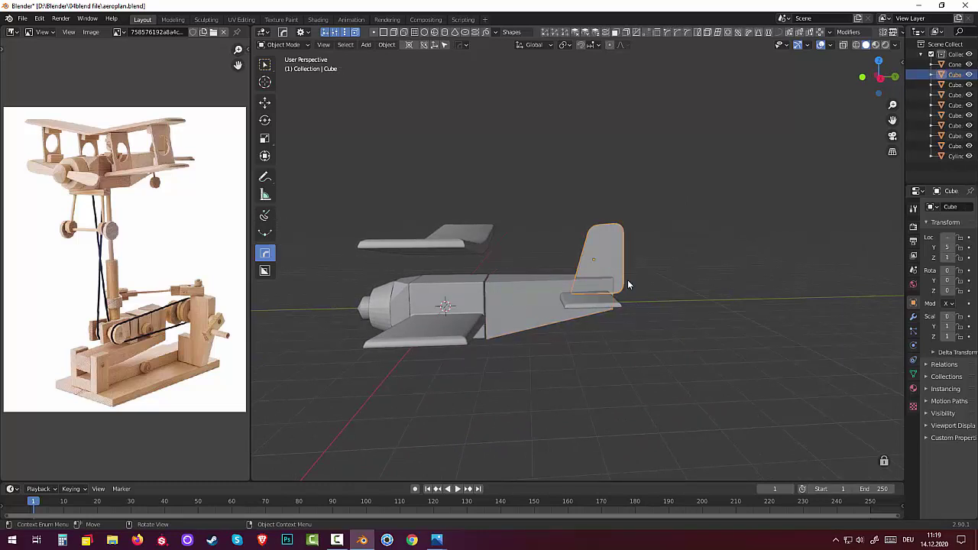
mouse_move(627, 281)
middle_down()
mouse_move(634, 277)
mouse_move(629, 285)
middle_up()
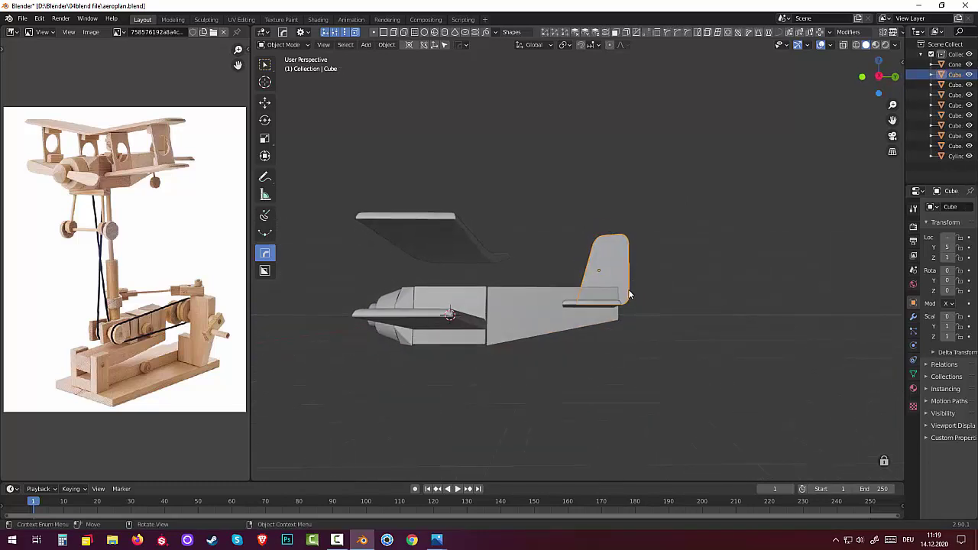
key(g)
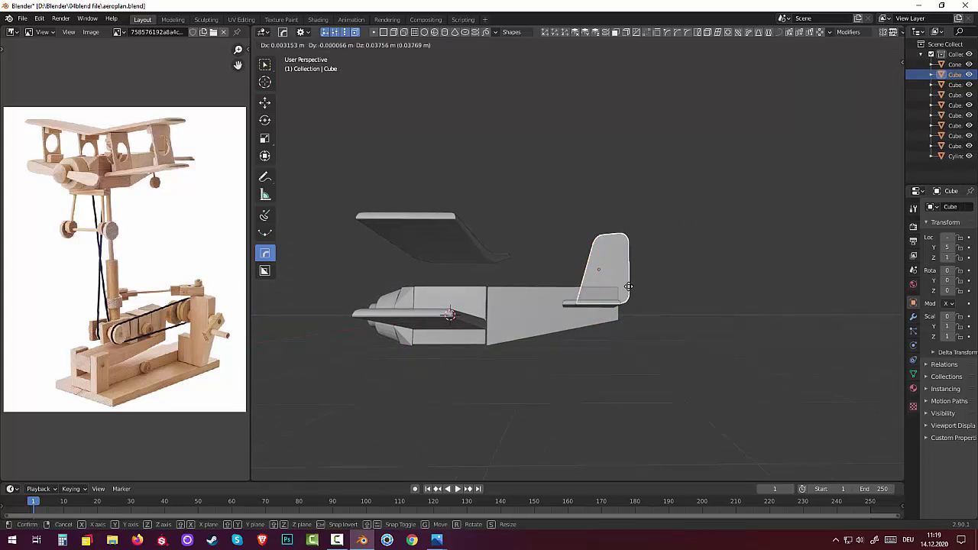
key(y)
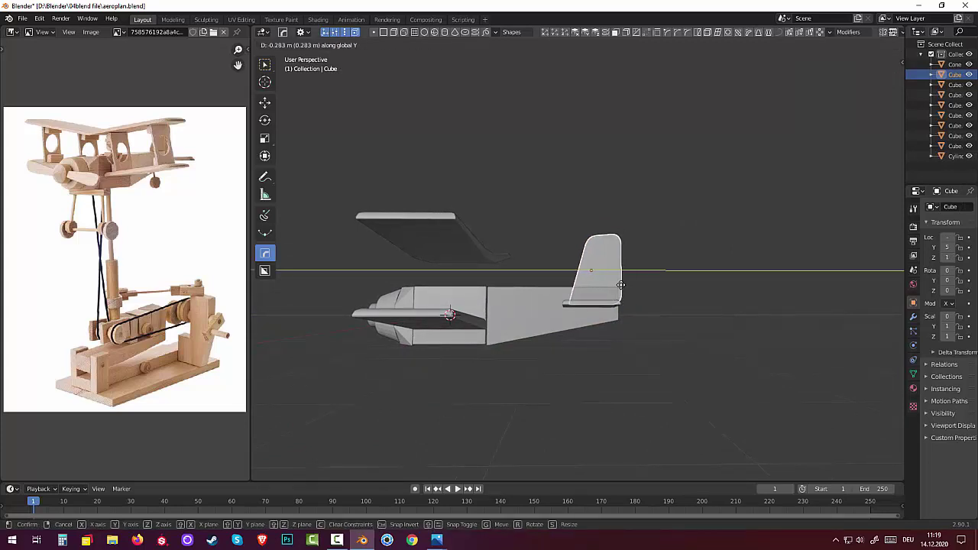
click(634, 306)
mouse_move(632, 312)
middle_down()
mouse_move(683, 348)
mouse_move(635, 325)
middle_up()
Move the stabilizer, tail fin and rear fuselage -0.01661 m along Y together
click(607, 295)
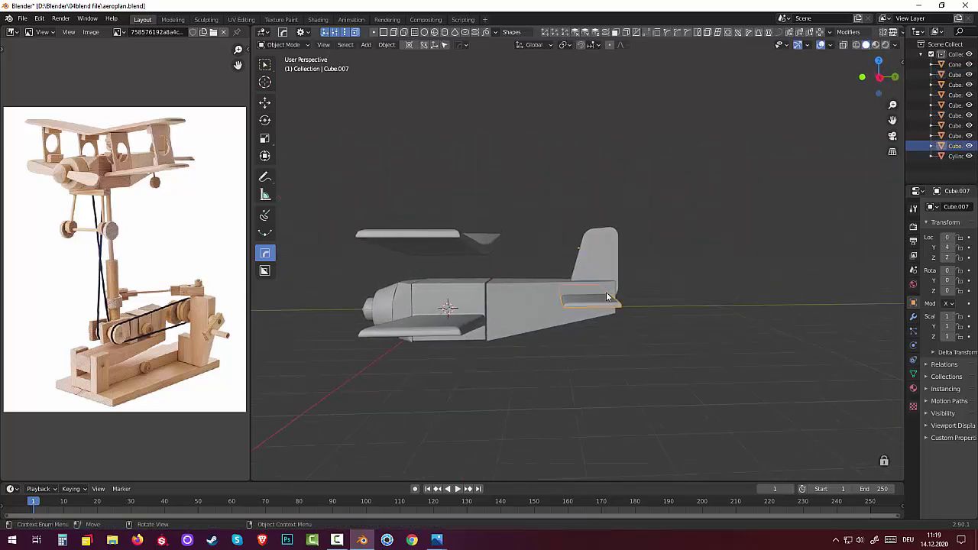
shift+click(608, 267)
shift+click(535, 311)
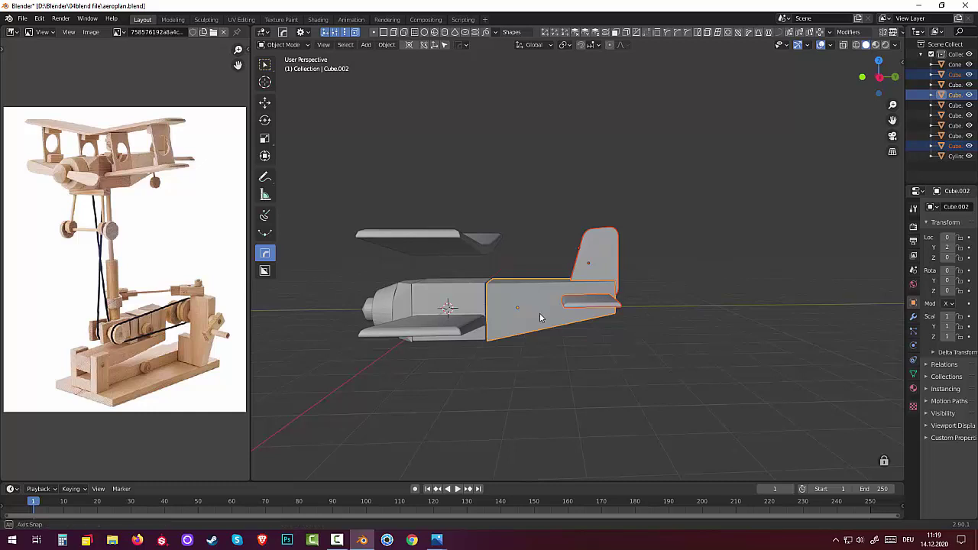
mouse_move(534, 311)
middle_down()
mouse_move(565, 323)
mouse_move(545, 309)
middle_up()
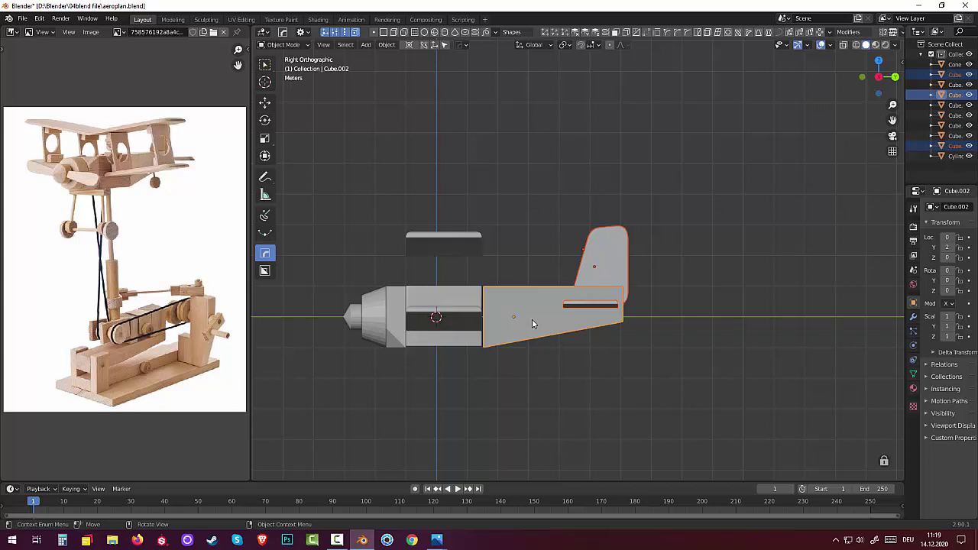
key(g)
key(y)
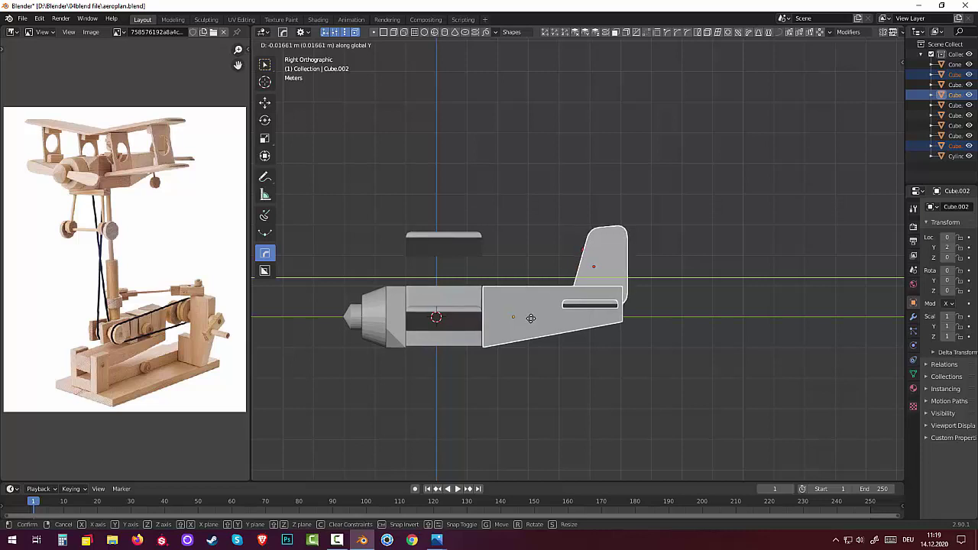
click(530, 317)
Clear the selection and orbit to check the aligned fuselage sections
click(498, 394)
mouse_move(498, 394)
middle_down()
mouse_move(509, 387)
mouse_move(595, 399)
mouse_move(552, 395)
middle_up()
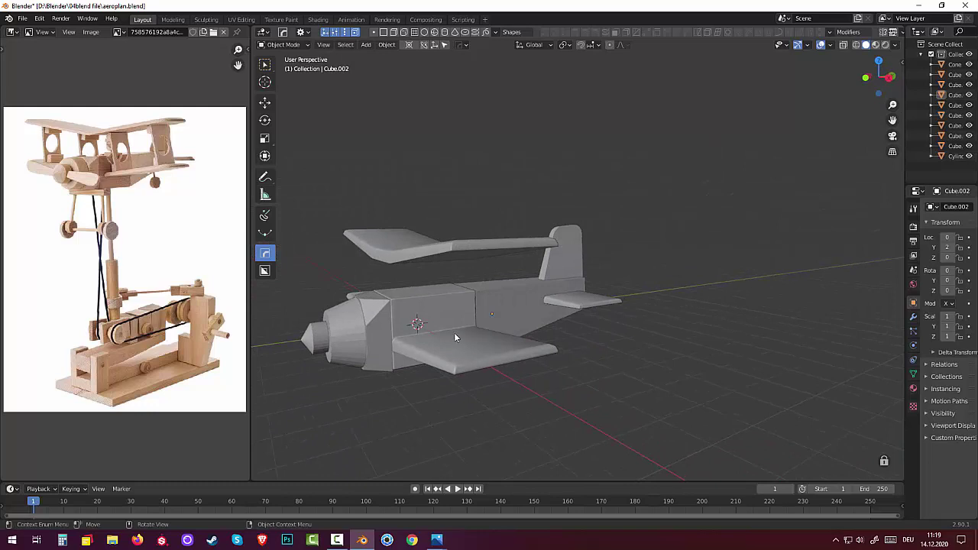
click(452, 309)
click(635, 434)
mouse_move(636, 434)
middle_down()
mouse_move(607, 443)
mouse_move(563, 435)
middle_up()
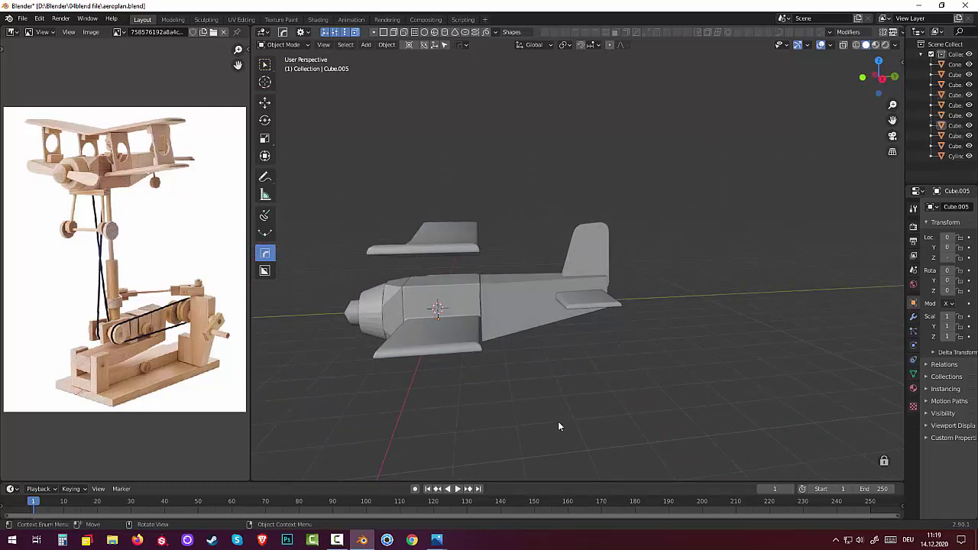
Add a cylinder rotated 90° on Y
key(shift+a)
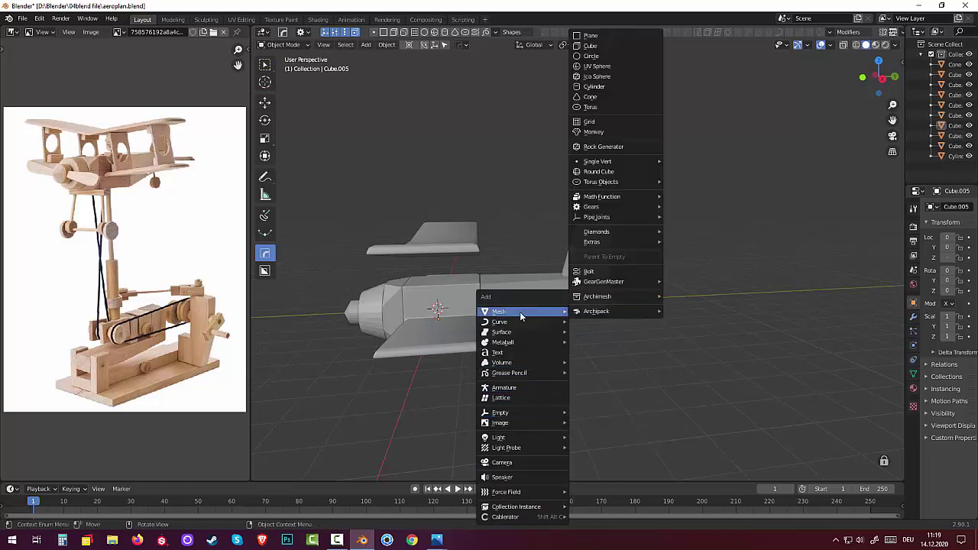
mouse_move(499, 312)
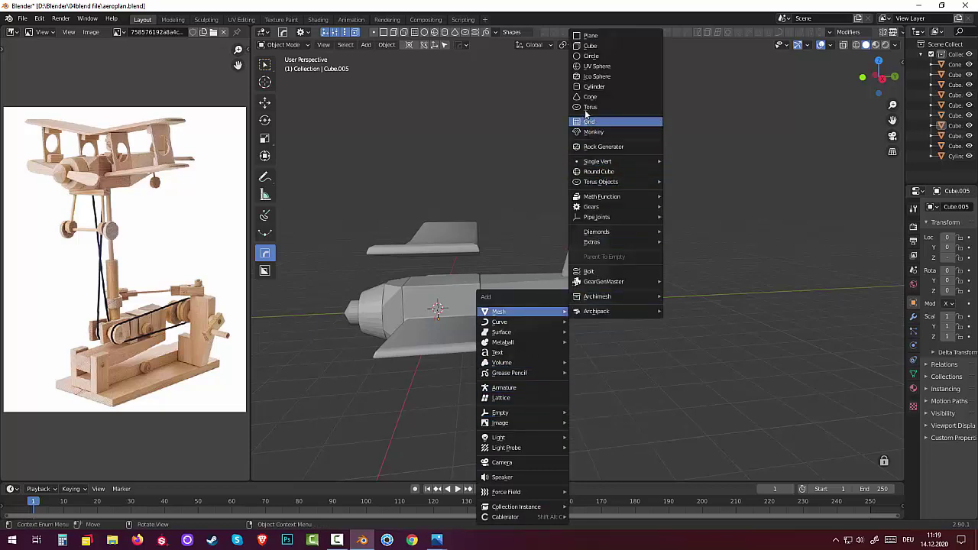
click(595, 88)
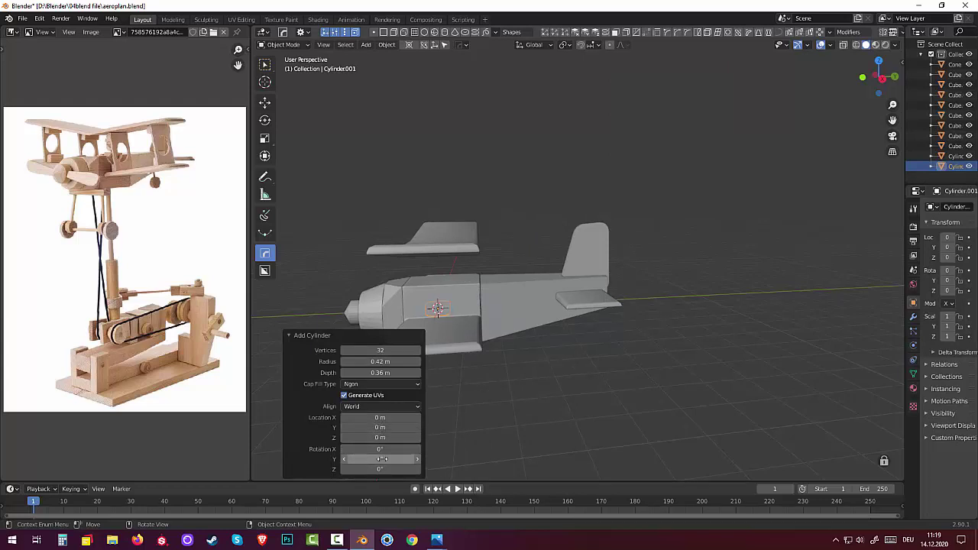
click(384, 458)
text(90)
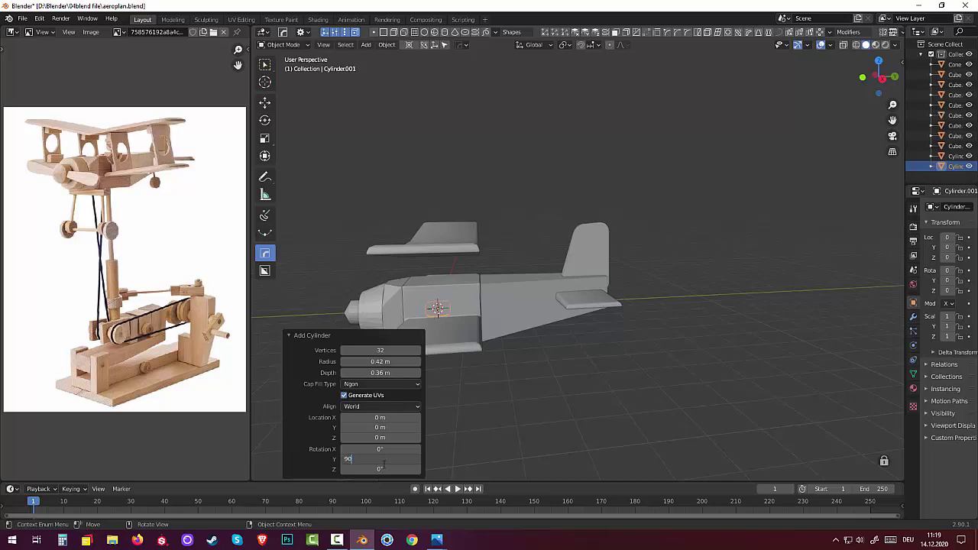
key(Return)
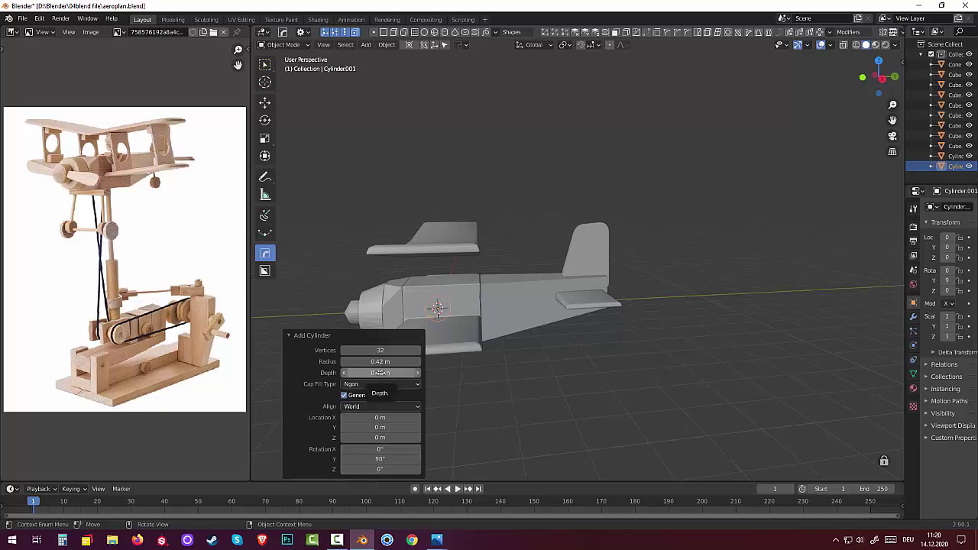
Give the cylinder radius 0.67 m, Z location 0.98 m and depth 2.87 m
drag(381, 361, 410, 361)
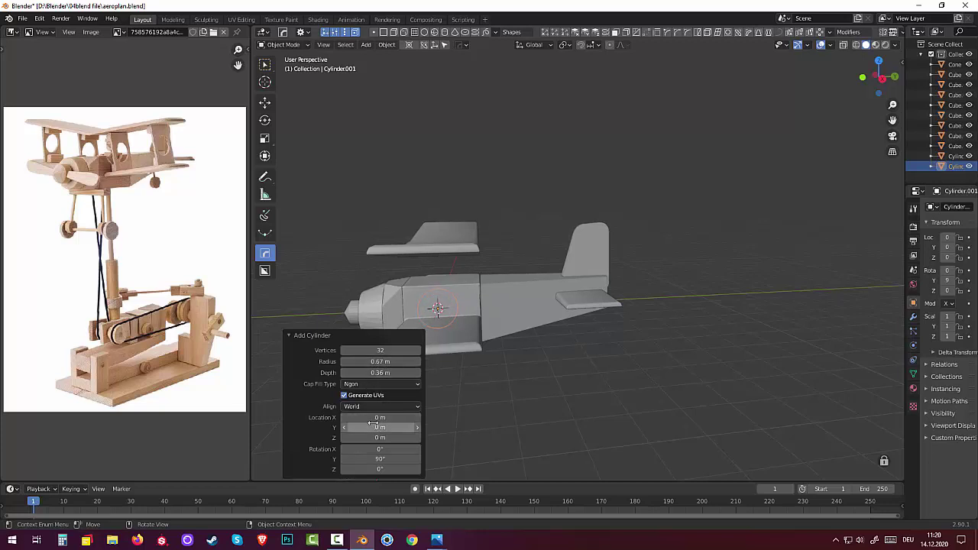
click(378, 418)
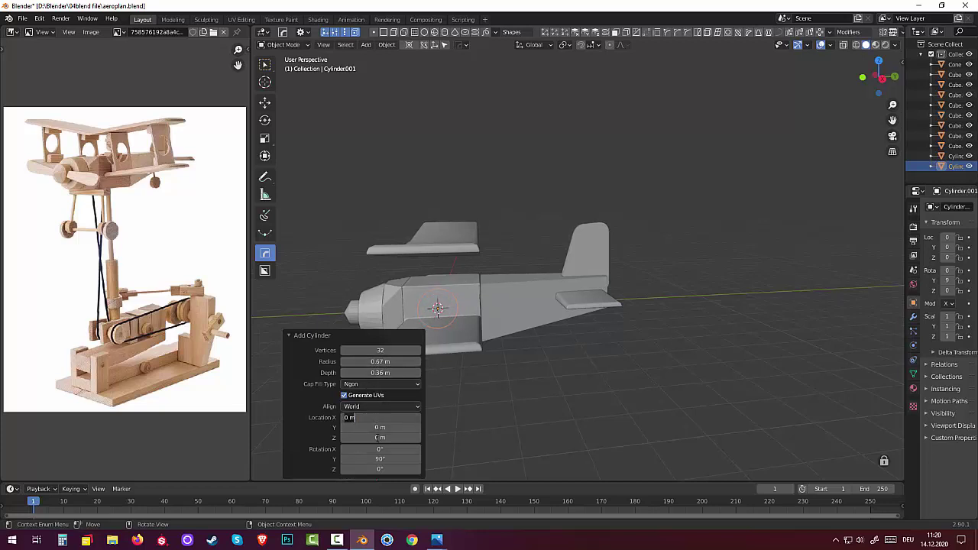
click(376, 437)
mouse_move(376, 436)
mouse_down()
mouse_move(412, 437)
mouse_move(359, 437)
mouse_up()
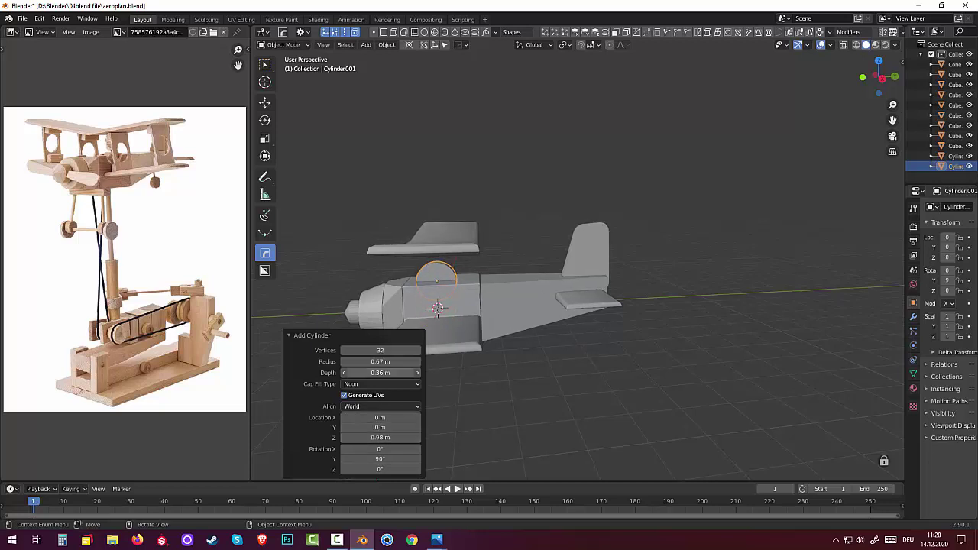
drag(379, 372, 427, 372)
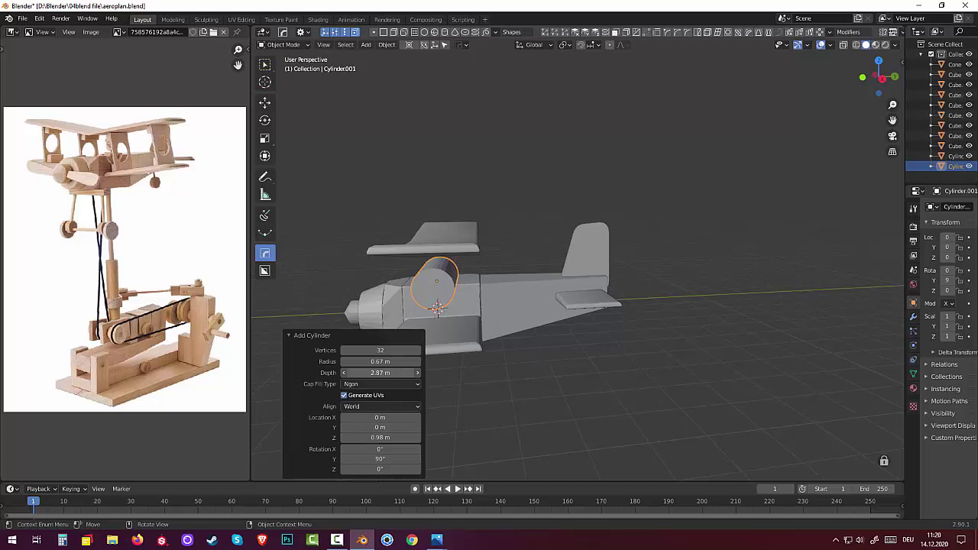
middle_drag(538, 332, 542, 328)
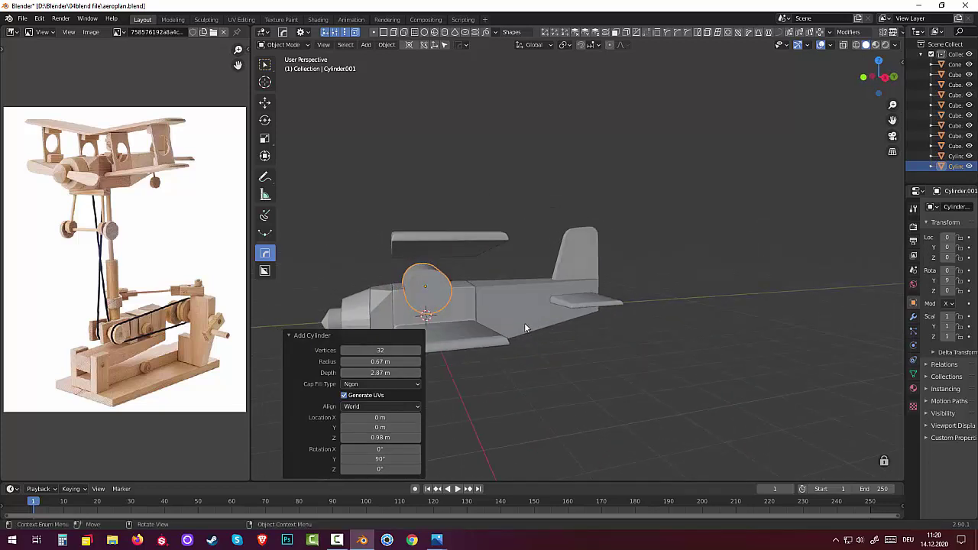
middle_drag(505, 333, 495, 323)
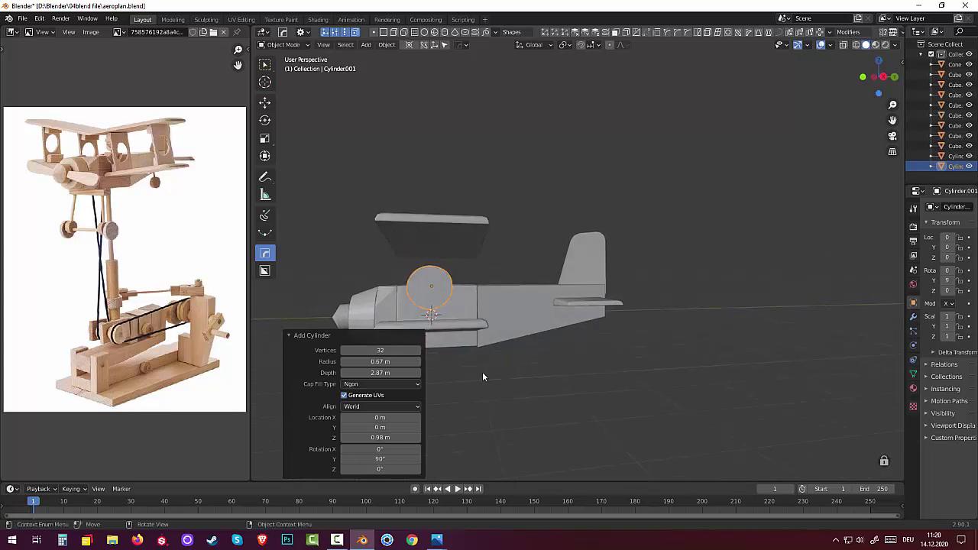
key(KP_3)
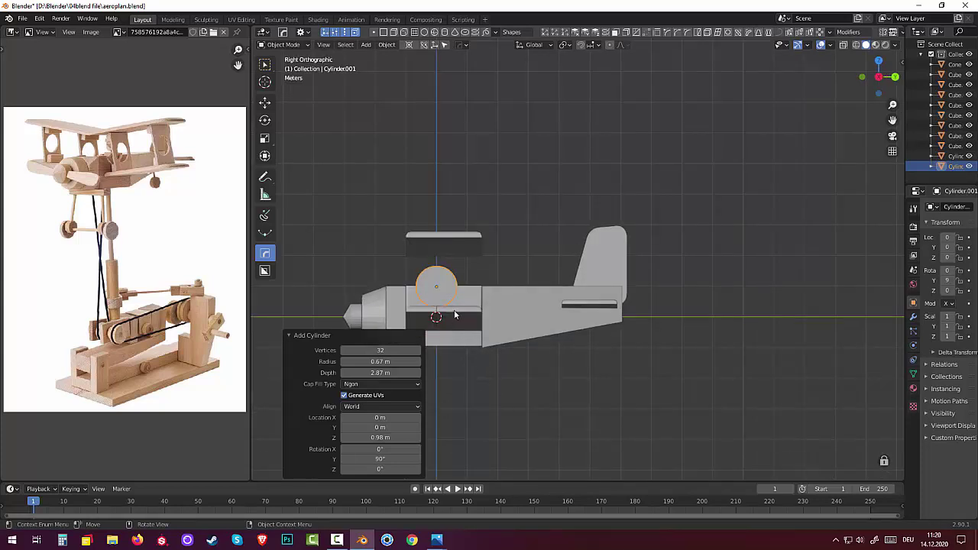
Lower the cylinder into the front fuselage
key(g)
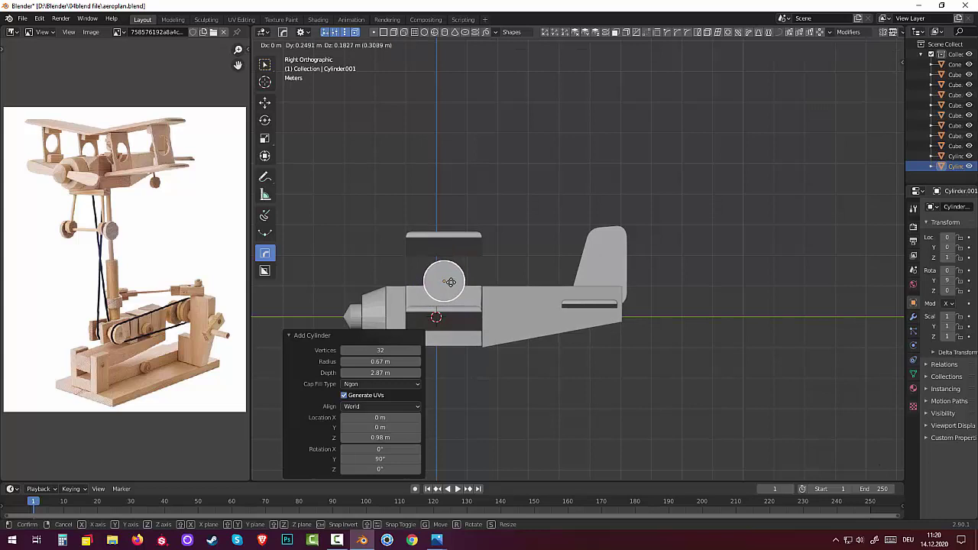
click(450, 286)
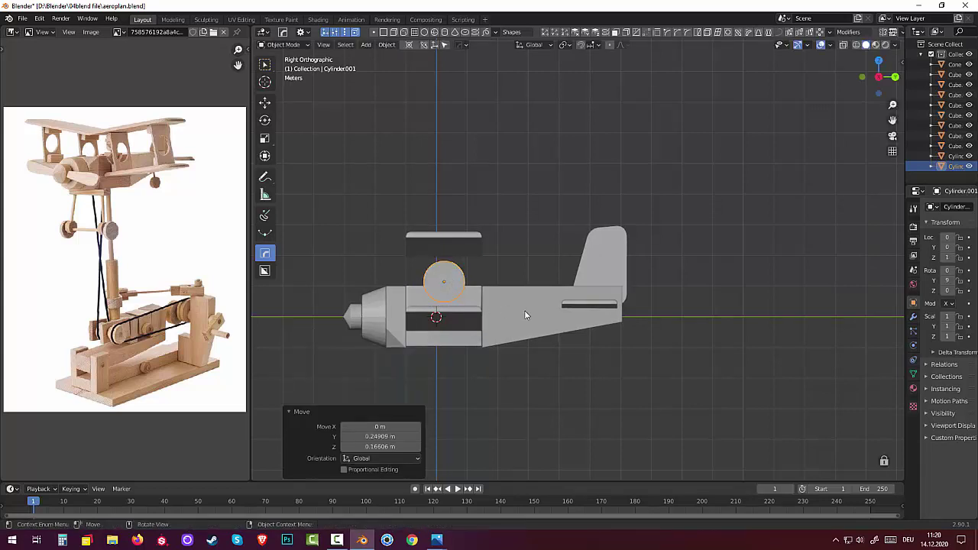
mouse_move(527, 315)
middle_down()
mouse_move(530, 329)
mouse_move(492, 305)
middle_up()
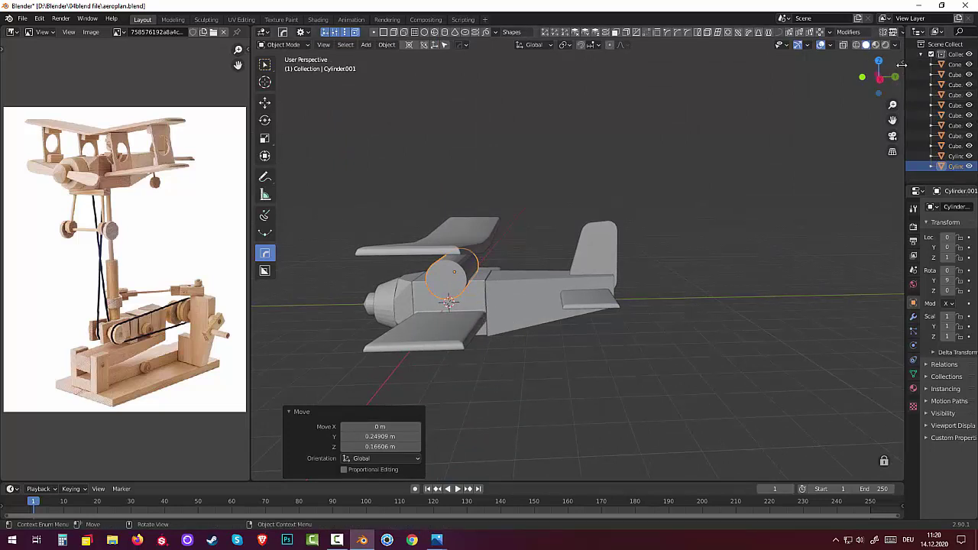
Boolean-subtract the cylinder from Cube.005 using Fast Carve Difference
key(n)
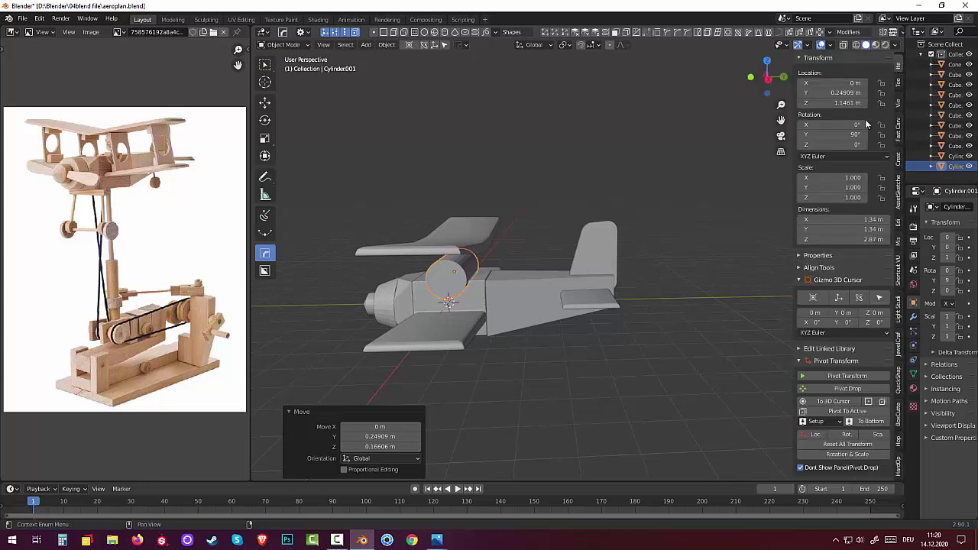
click(898, 128)
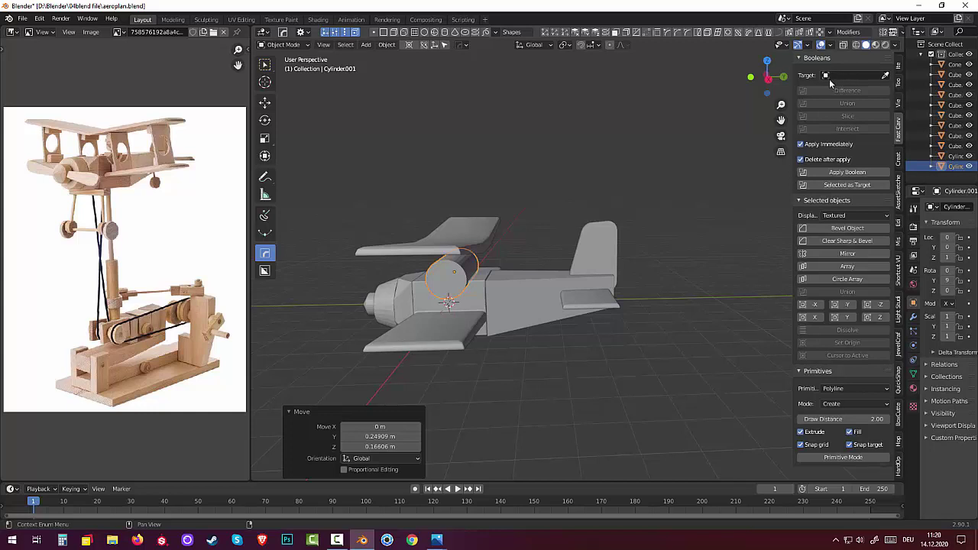
click(885, 75)
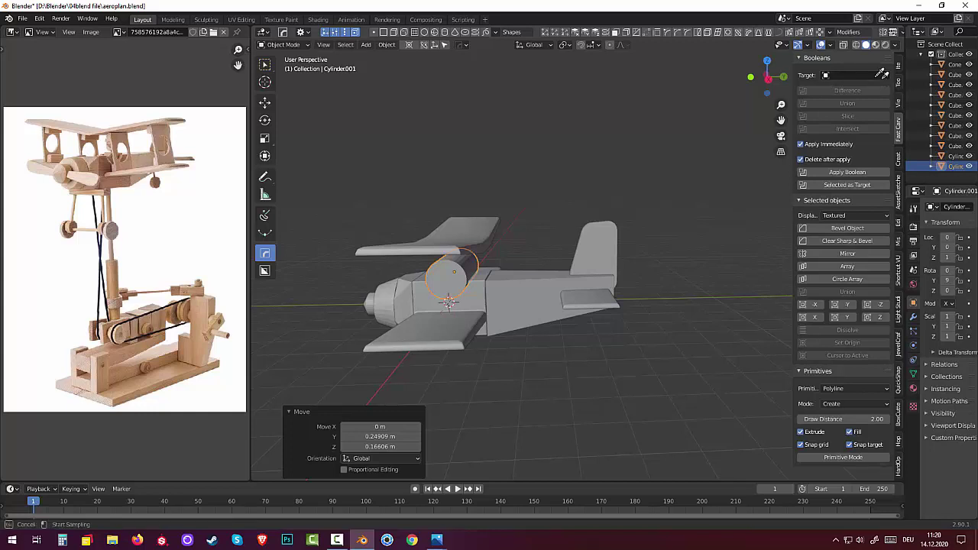
click(479, 289)
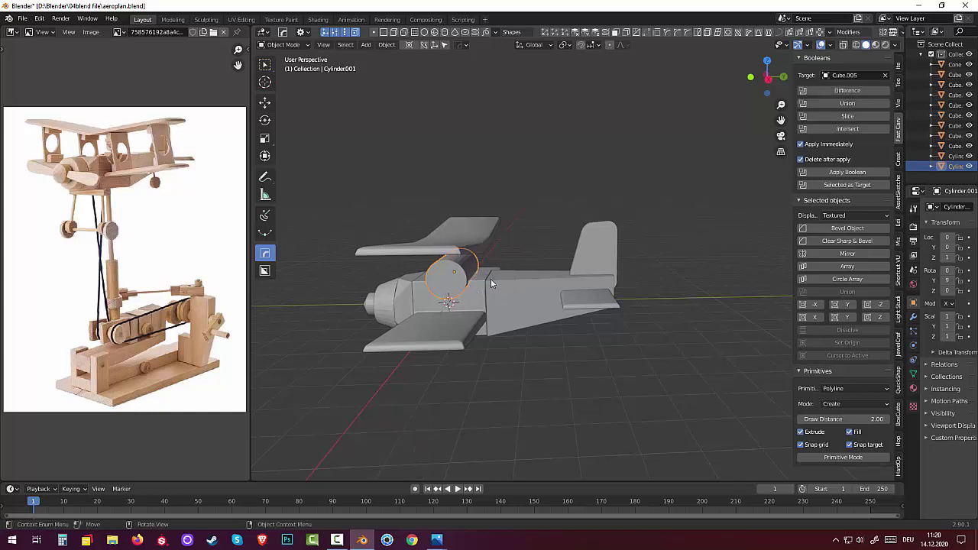
click(818, 102)
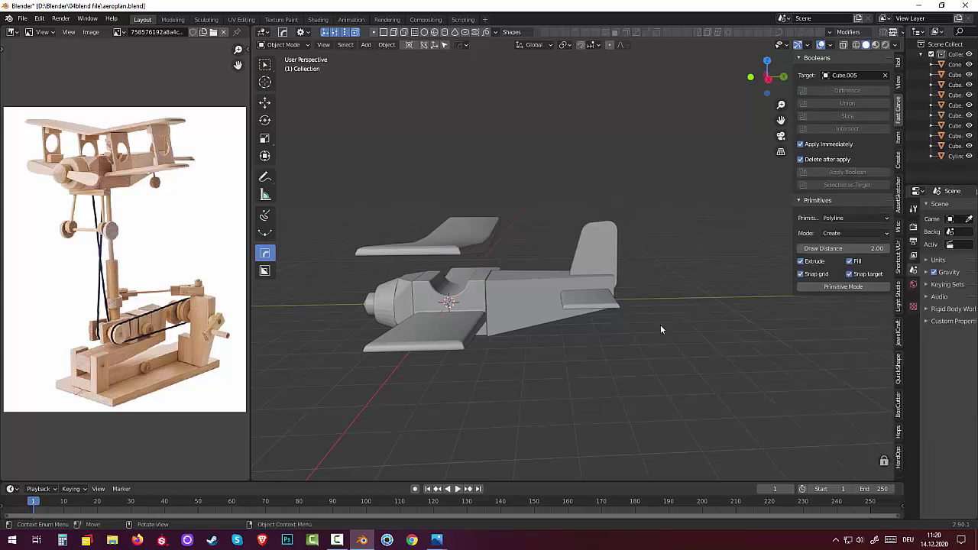
mouse_move(661, 330)
middle_down()
mouse_move(705, 319)
mouse_move(728, 324)
mouse_move(700, 323)
middle_up()
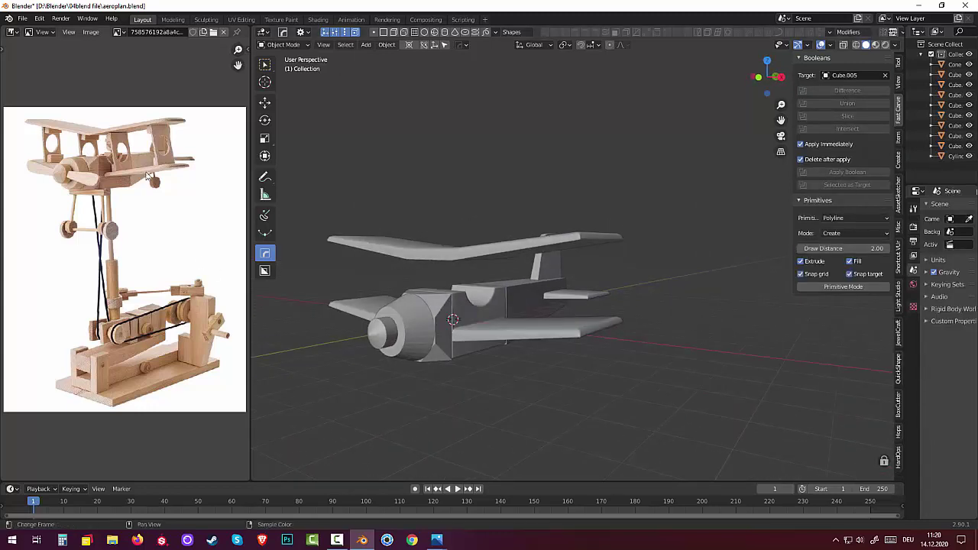
Lower the upper wing Cube.003 by about 0.147 m along Z
mouse_move(519, 434)
middle_down()
mouse_move(508, 410)
mouse_move(467, 421)
mouse_move(345, 405)
mouse_move(439, 423)
mouse_move(565, 423)
mouse_move(575, 329)
mouse_move(599, 328)
mouse_move(587, 311)
mouse_move(565, 305)
middle_up()
mouse_move(548, 369)
middle_down()
mouse_move(549, 348)
mouse_move(551, 361)
mouse_move(563, 359)
middle_up()
click(501, 243)
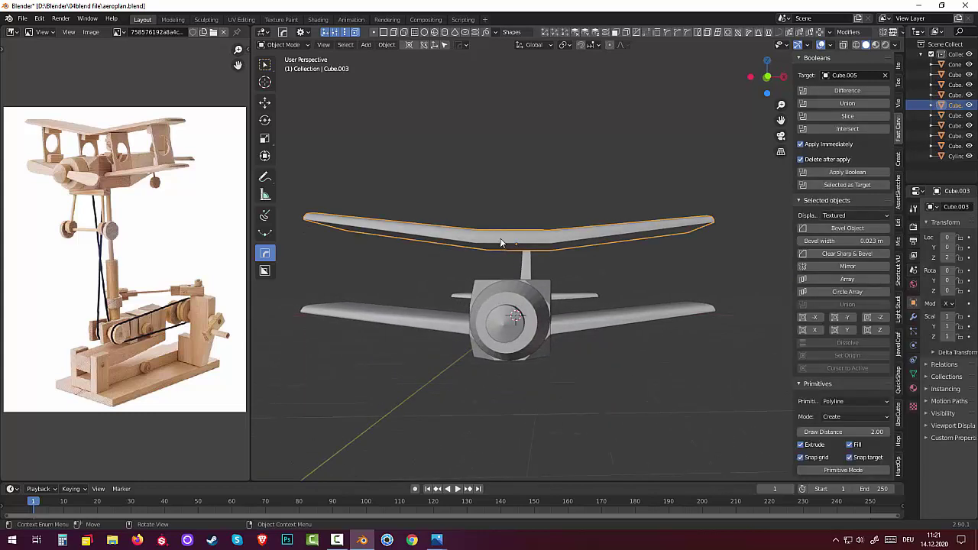
key(g)
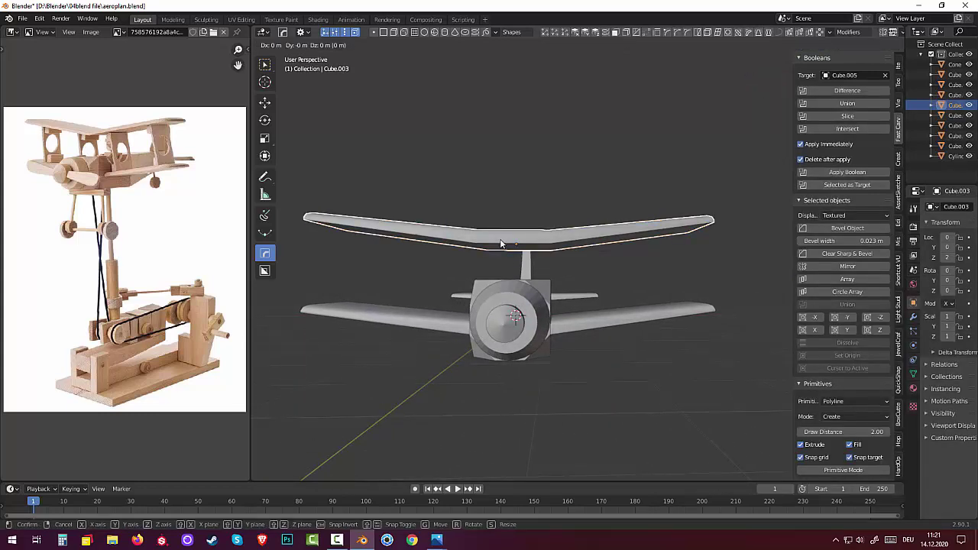
key(z)
click(500, 245)
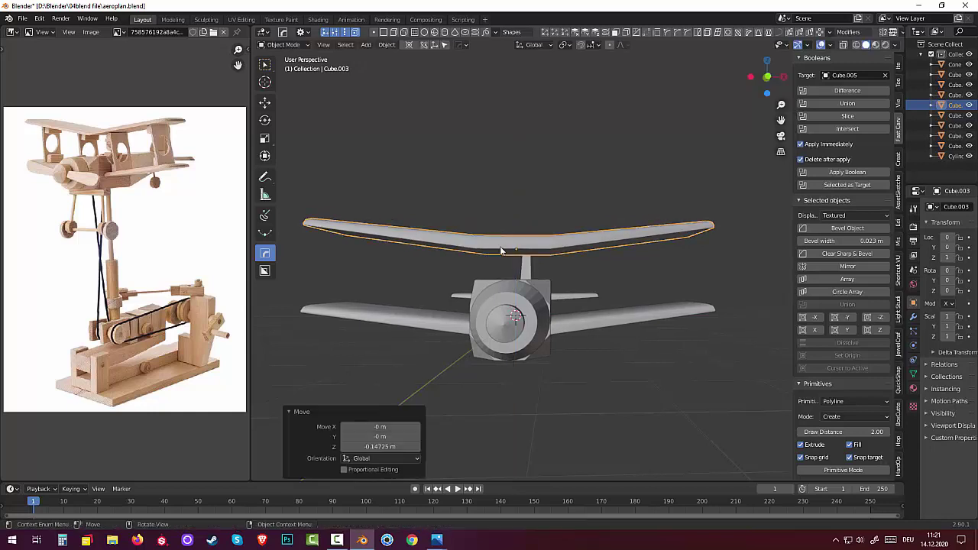
mouse_move(567, 339)
middle_down()
mouse_move(578, 345)
mouse_move(569, 356)
mouse_move(579, 336)
middle_up()
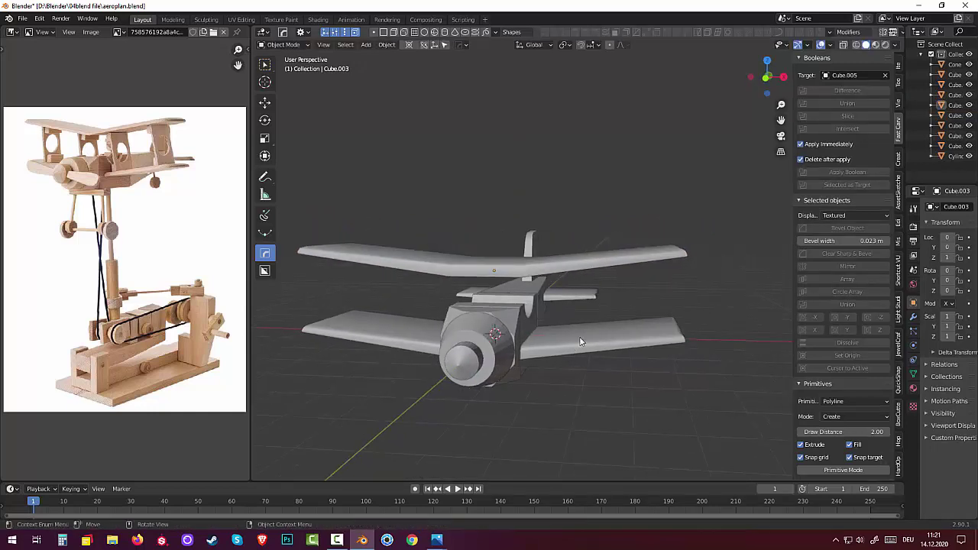
key(shift+a)
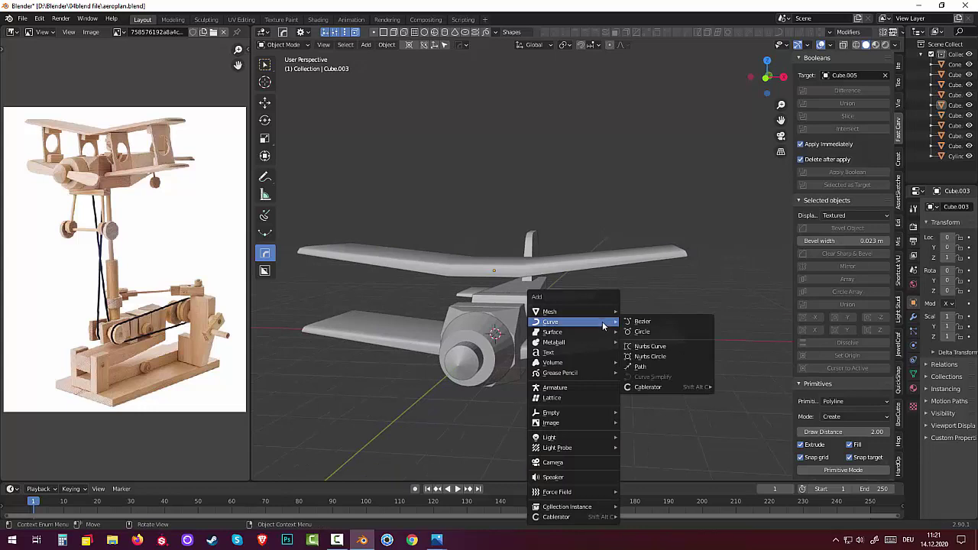
mouse_move(550, 310)
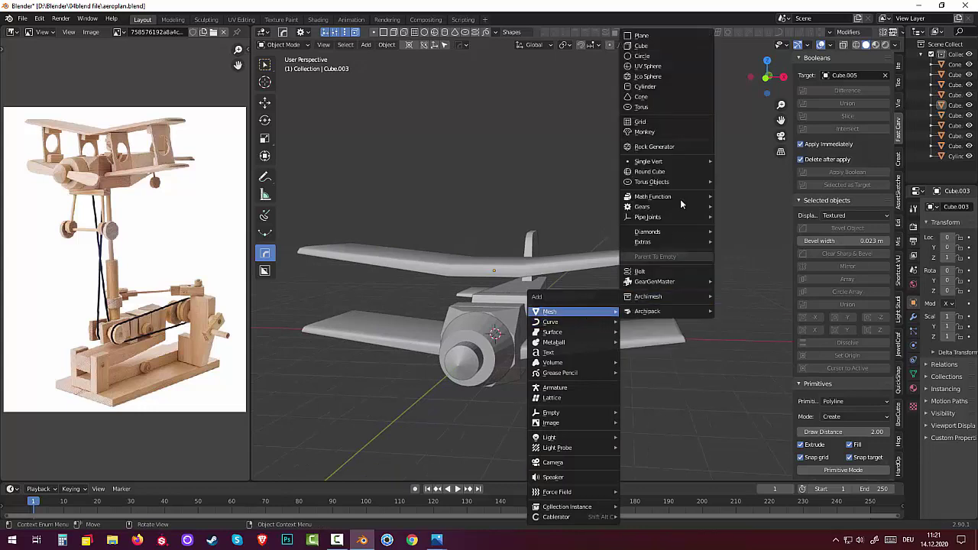
Add a new cube and raise it about 0.89 m along Z above the fuselage
click(645, 47)
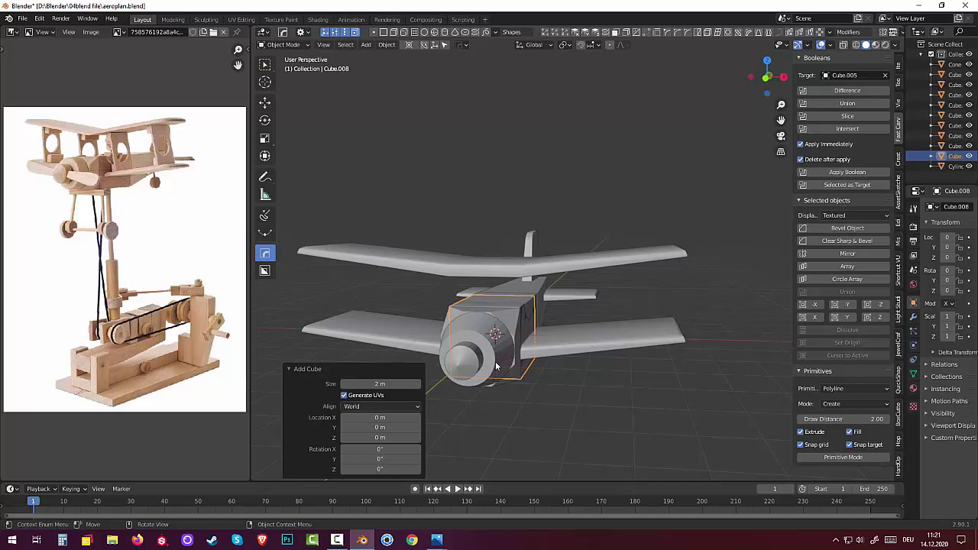
key(g)
key(z)
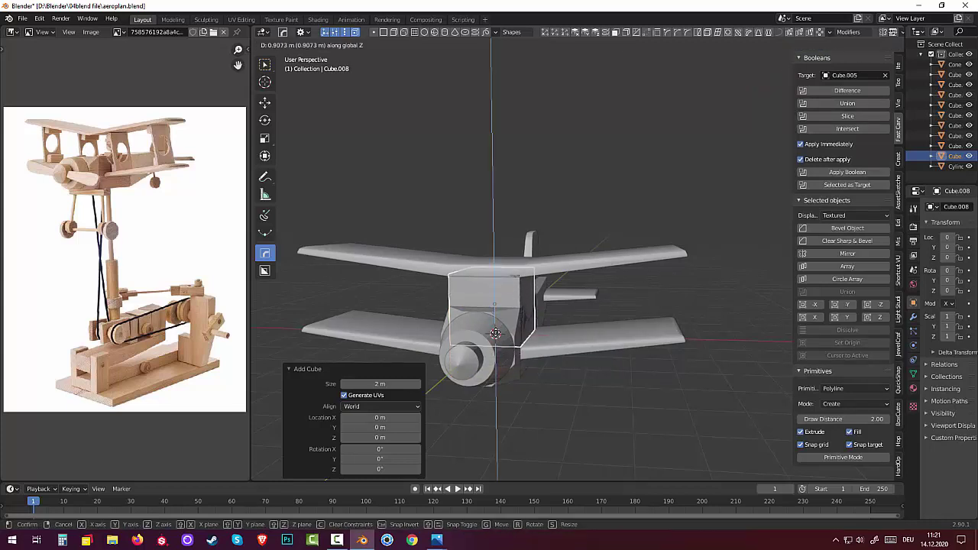
click(570, 337)
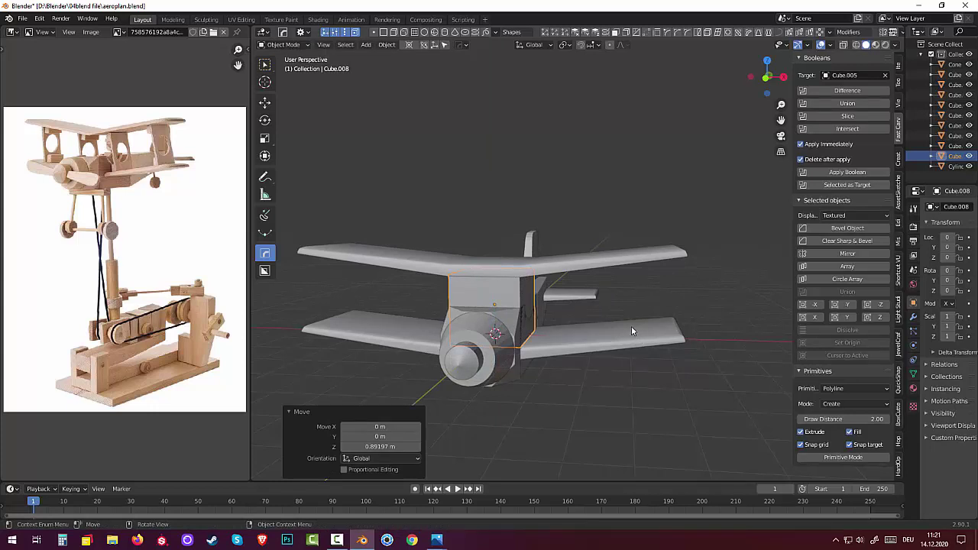
Squash the cube to 0.048 along X into a thin upright strut plate
key(s)
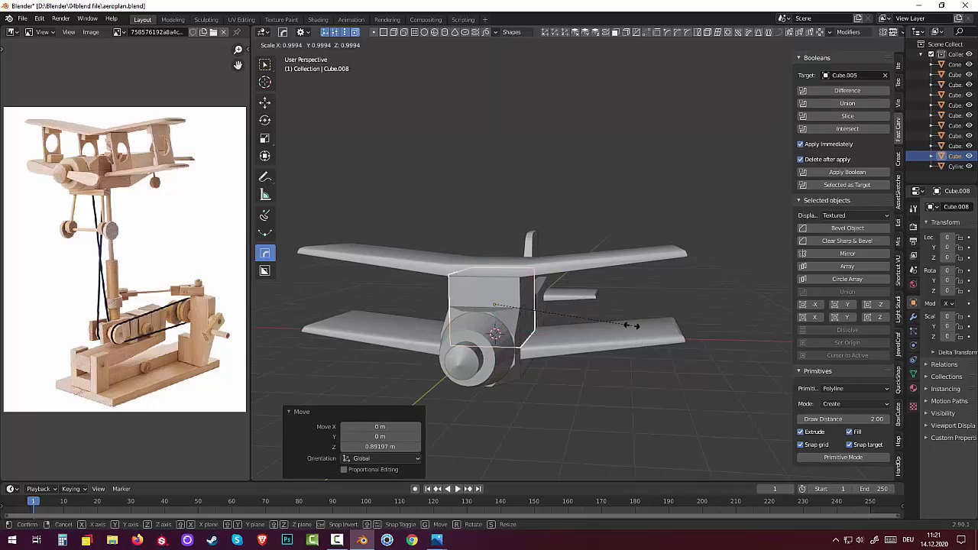
key(x)
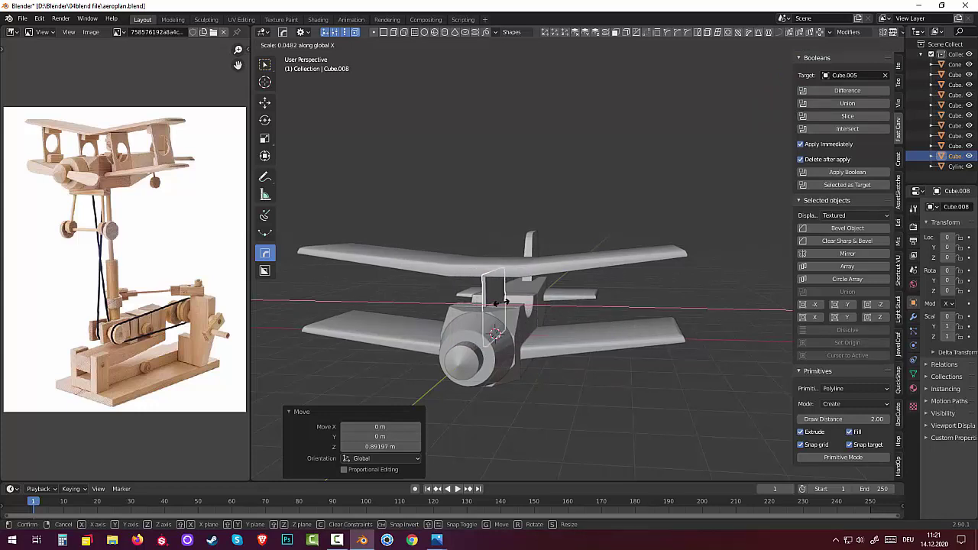
click(504, 303)
mouse_move(522, 309)
middle_down()
mouse_move(450, 315)
mouse_move(438, 334)
mouse_move(446, 376)
mouse_move(464, 335)
middle_up()
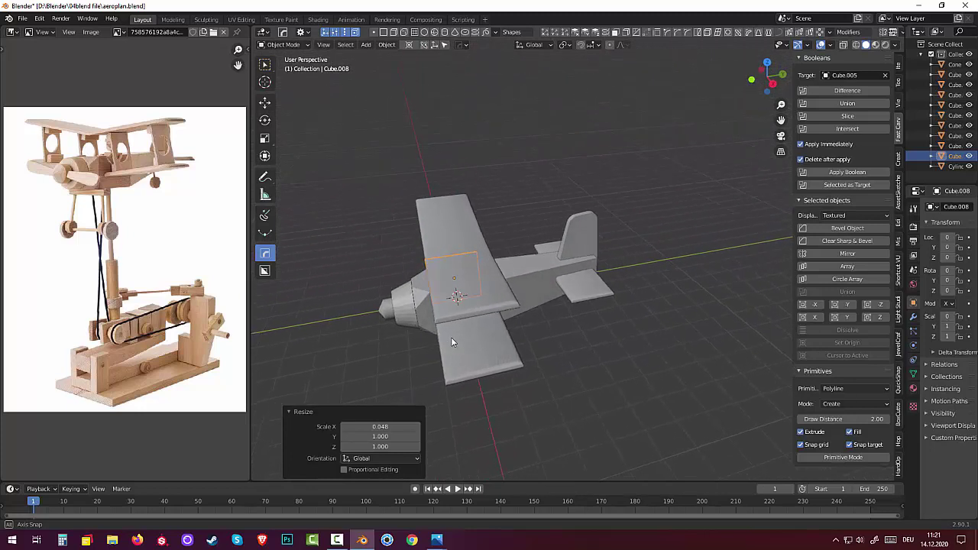
click(479, 314)
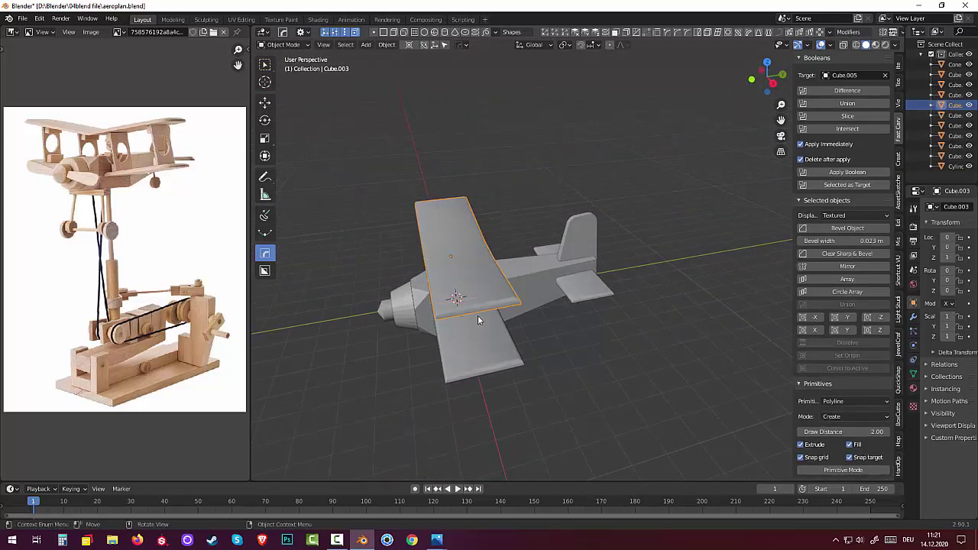
Put the upper wing into Edit Mode and select its two front edges
click(287, 46)
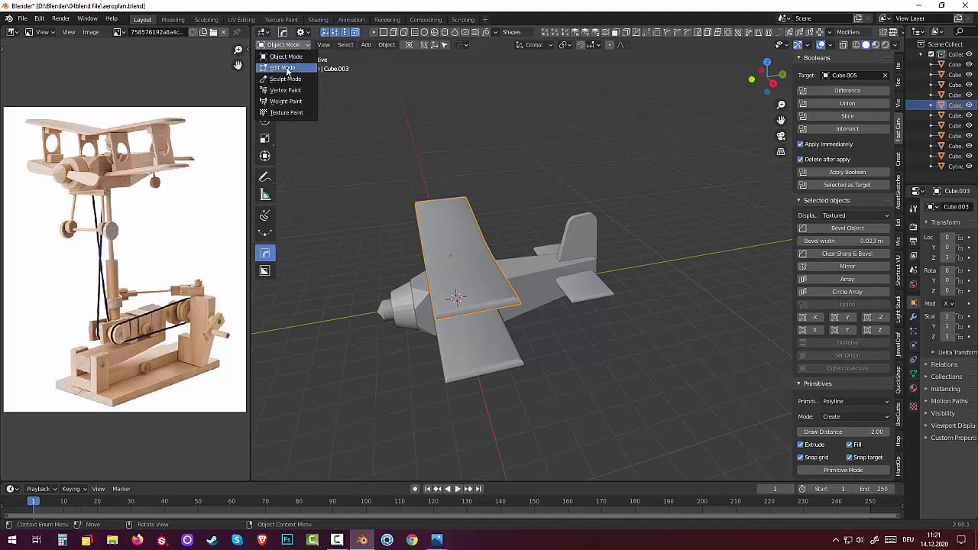
click(288, 70)
middle_drag(431, 332, 457, 284)
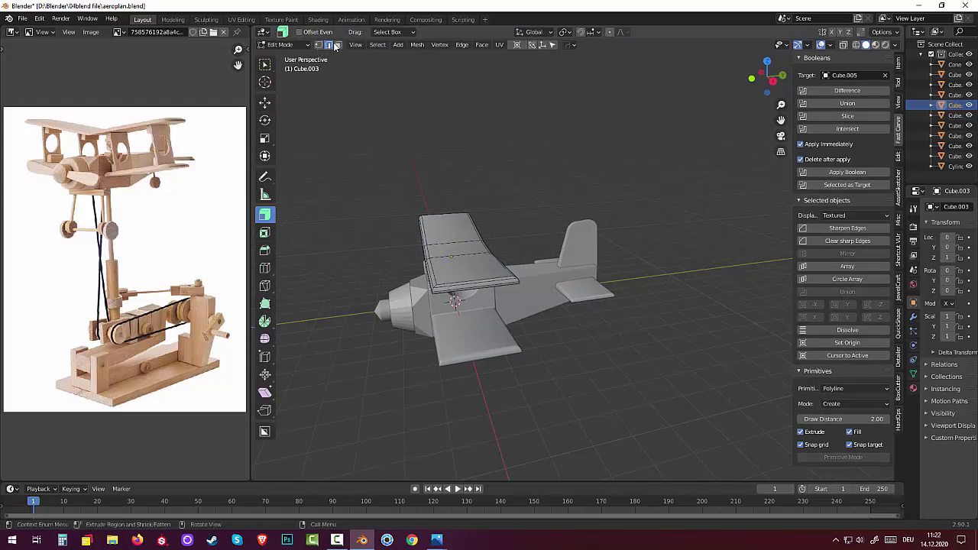
alt+click(454, 288)
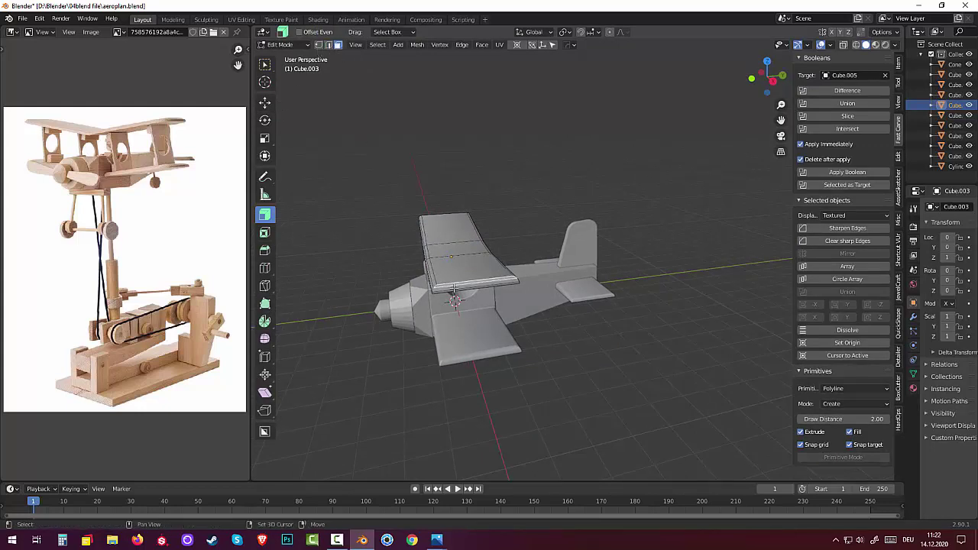
mouse_move(469, 275)
middle_down()
mouse_move(455, 277)
mouse_move(649, 267)
middle_up()
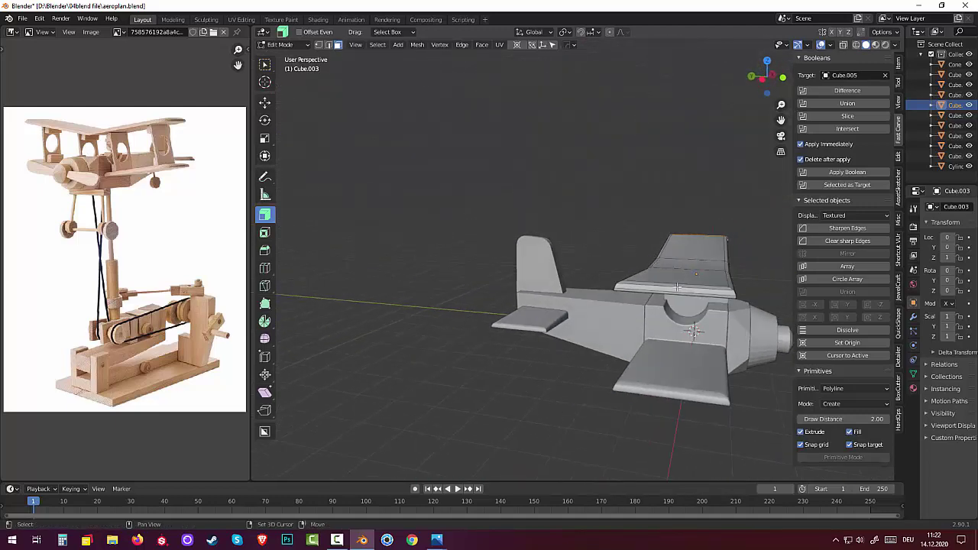
click(675, 286)
click(675, 293)
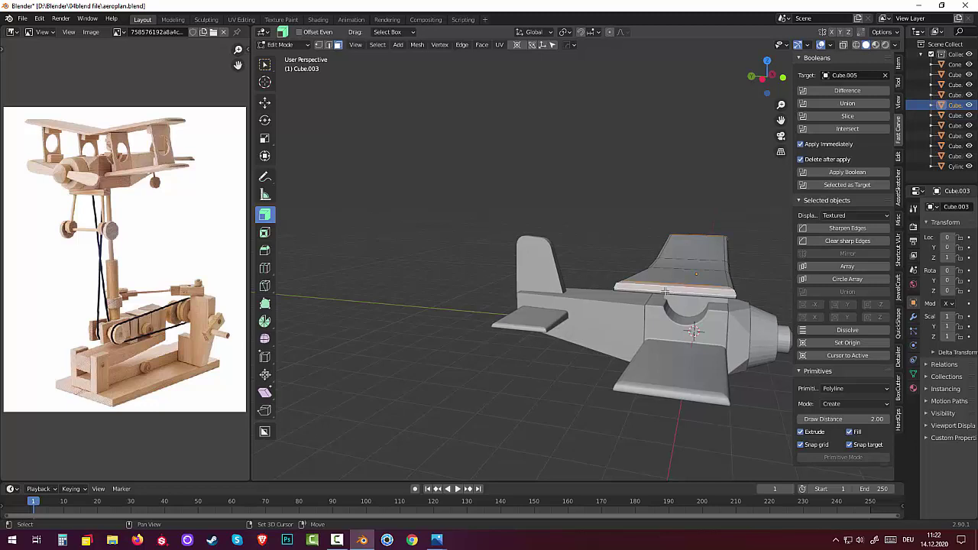
click(664, 292)
shift+click(662, 293)
mouse_move(658, 291)
middle_down()
mouse_move(612, 322)
mouse_move(631, 340)
middle_up()
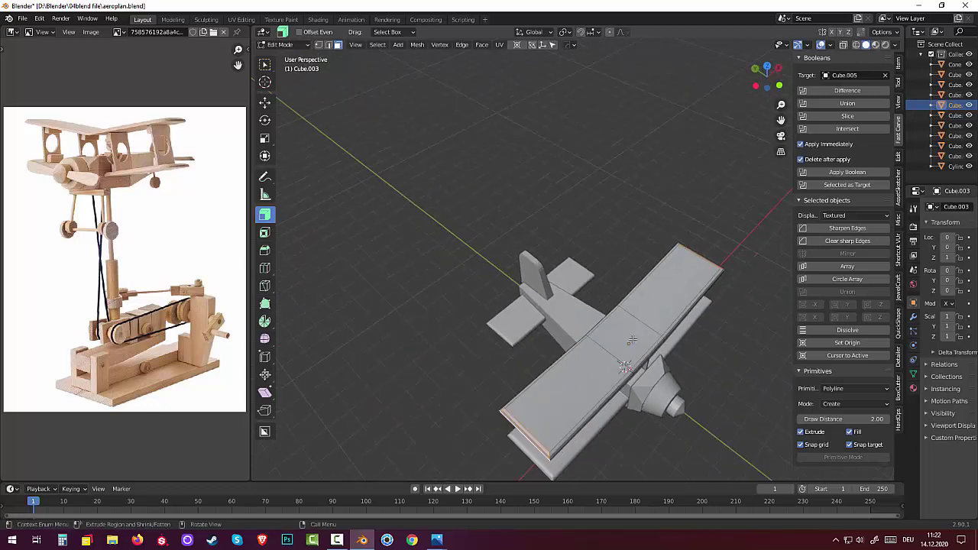
middle_drag(694, 368, 706, 397)
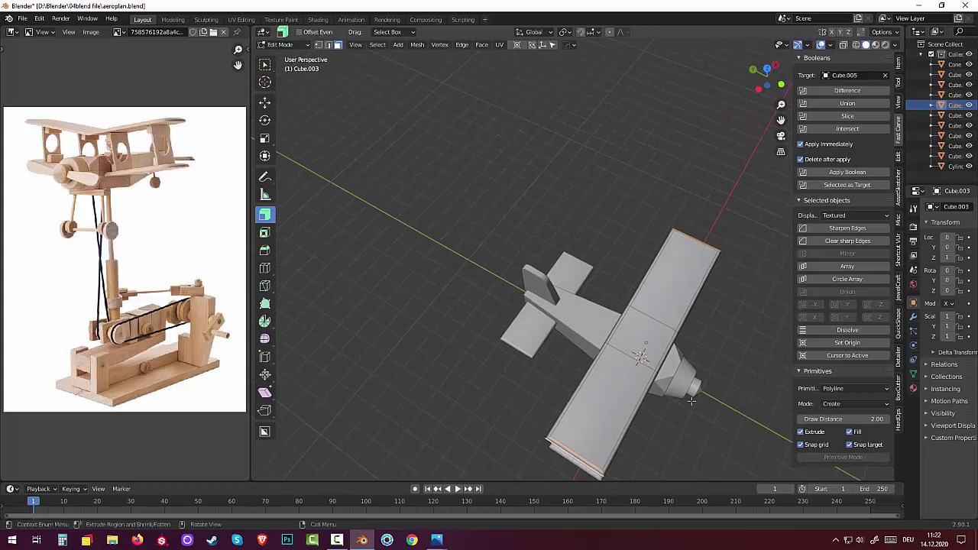
Scale the front edges along Y and extrude them, then undo both changes
key(s)
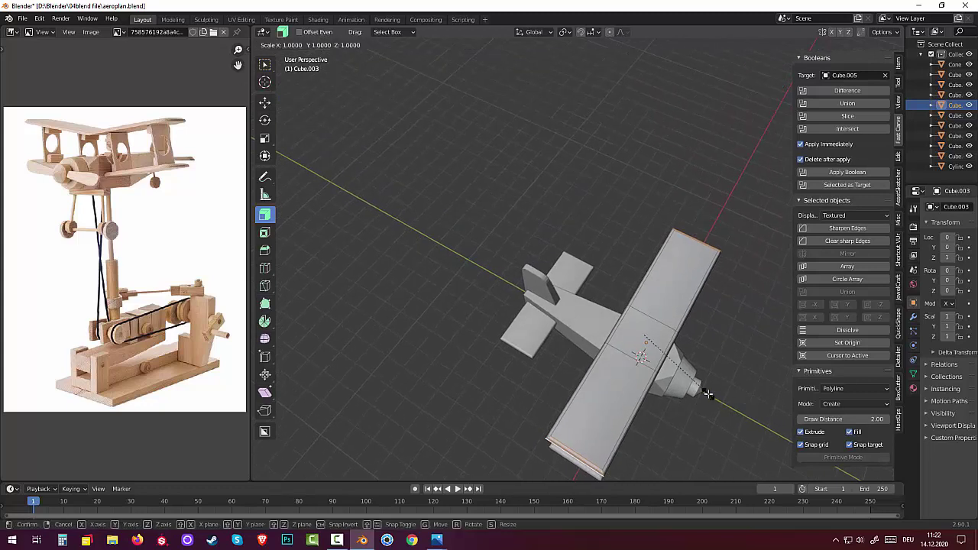
key(y)
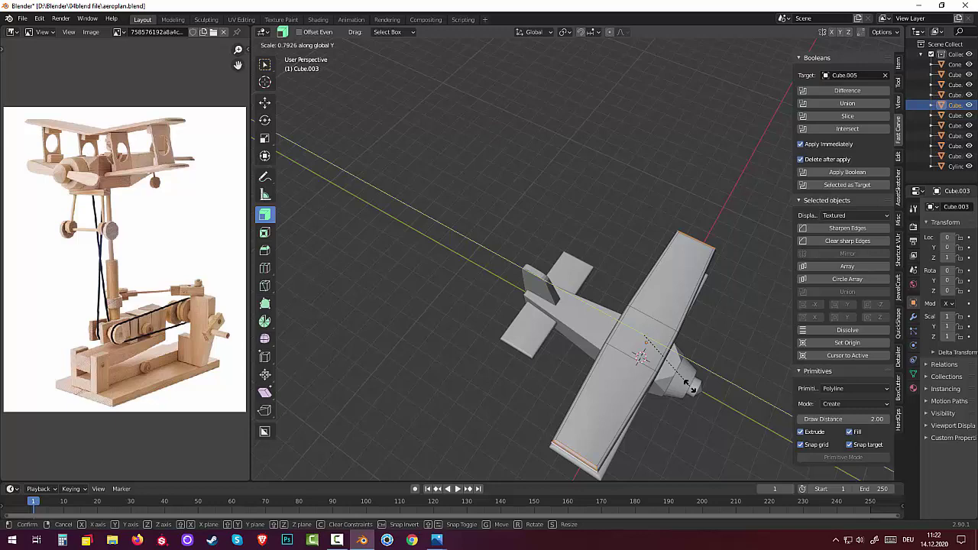
click(691, 387)
key(alt+e)
mouse_move(678, 429)
middle_down()
mouse_move(633, 359)
mouse_move(602, 422)
mouse_move(520, 392)
mouse_move(544, 400)
middle_up()
key(ctrl+z)
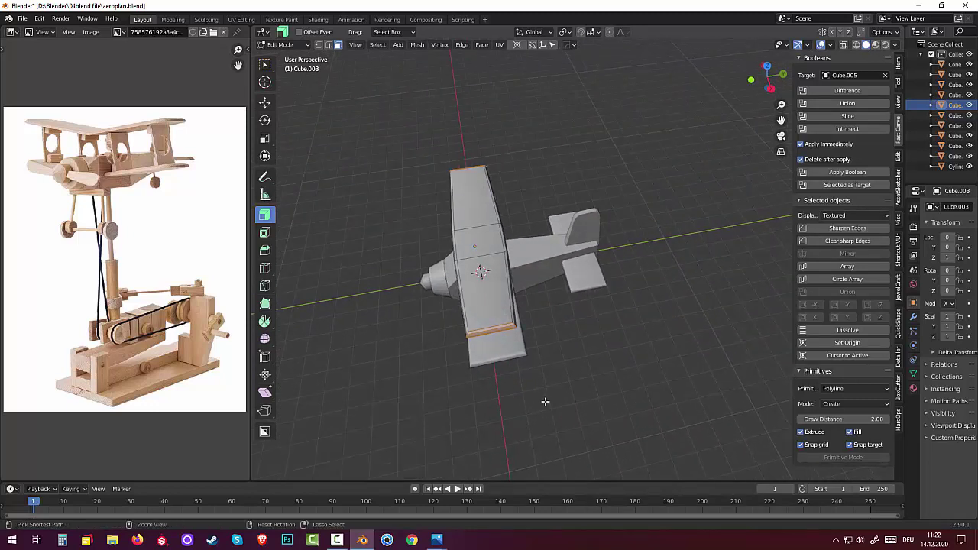
key(ctrl+z)
mouse_move(556, 428)
middle_down()
mouse_move(476, 356)
mouse_move(375, 334)
middle_up()
Switch to edge select and pick the upper wing's lower outer edge
scroll(513, 389, up, 5)
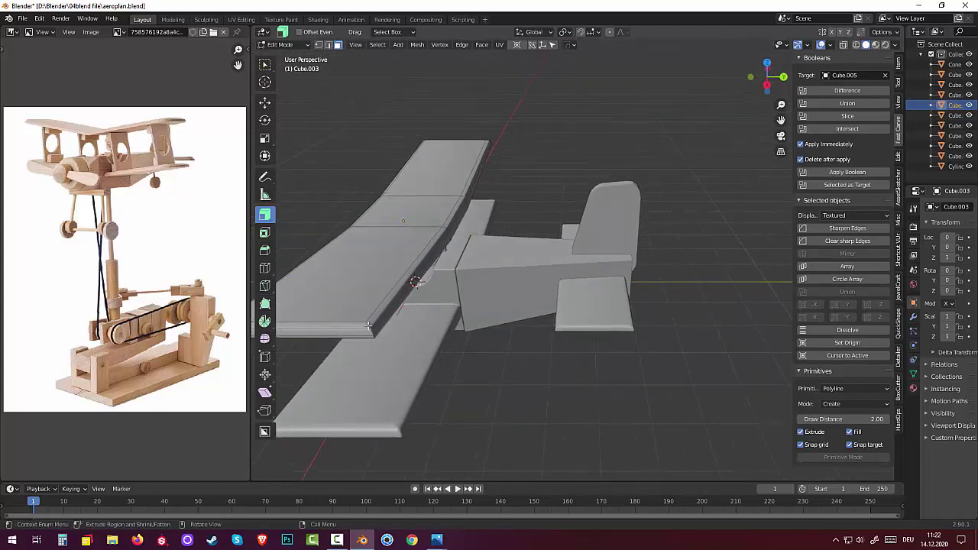
click(369, 329)
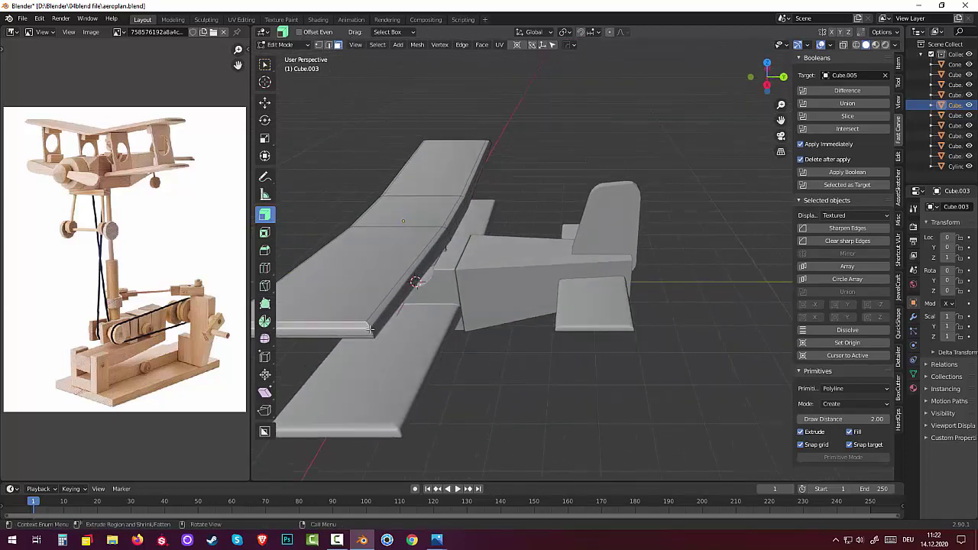
click(329, 45)
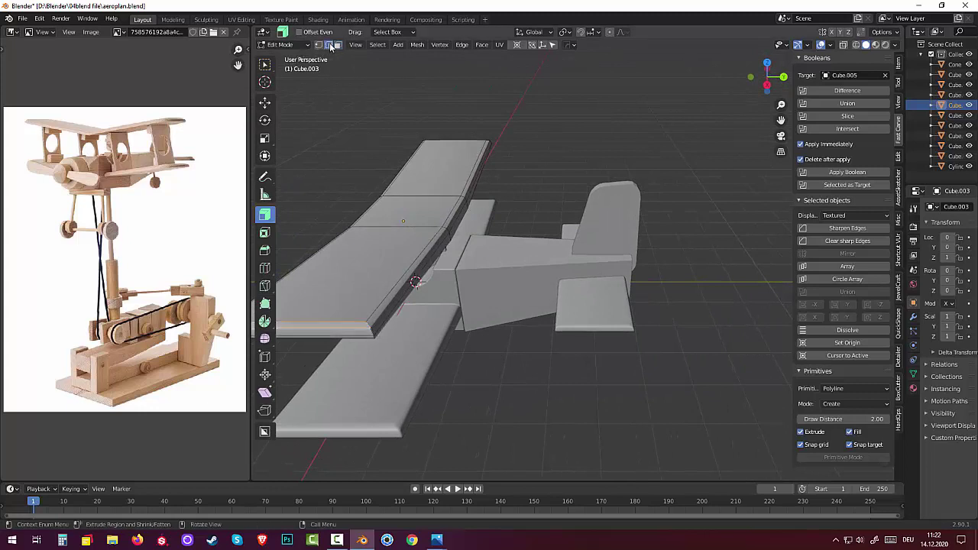
click(369, 327)
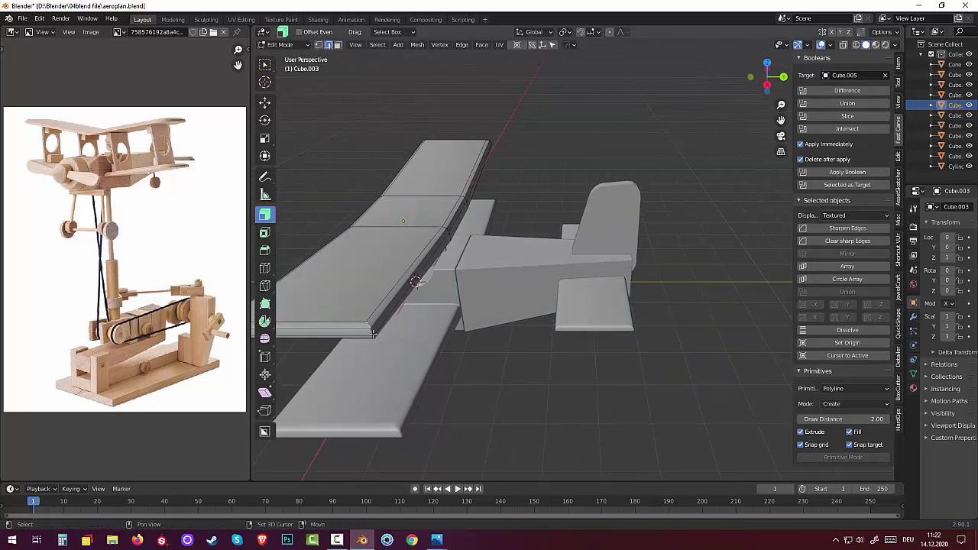
click(376, 341)
click(369, 340)
click(374, 336)
mouse_move(374, 336)
middle_down()
mouse_move(375, 372)
mouse_move(281, 345)
mouse_move(447, 308)
middle_up()
scroll(281, 345, down, 3)
scroll(466, 359, up, 2)
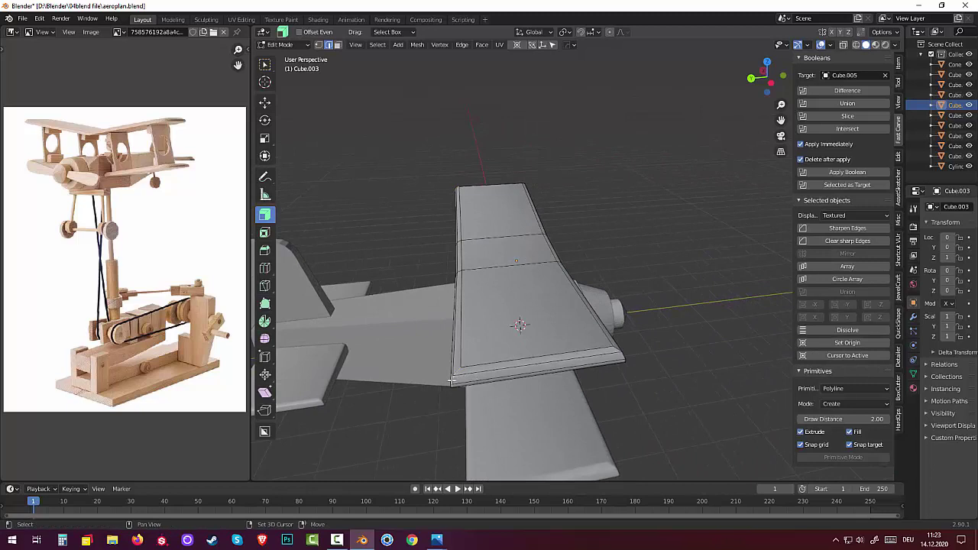
middle_drag(504, 425, 540, 442)
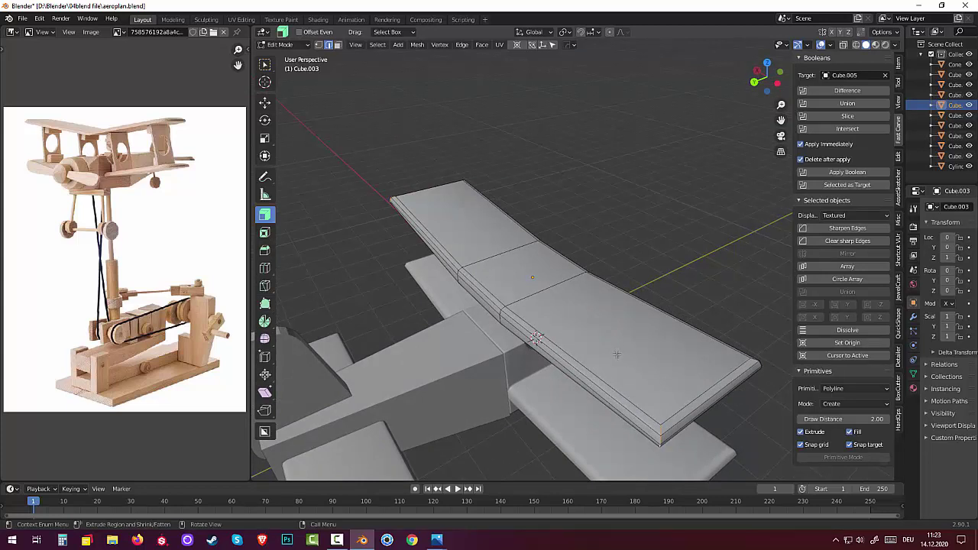
Slide that edge back -0.3555 m along Y and return to Object Mode
key(g)
key(y)
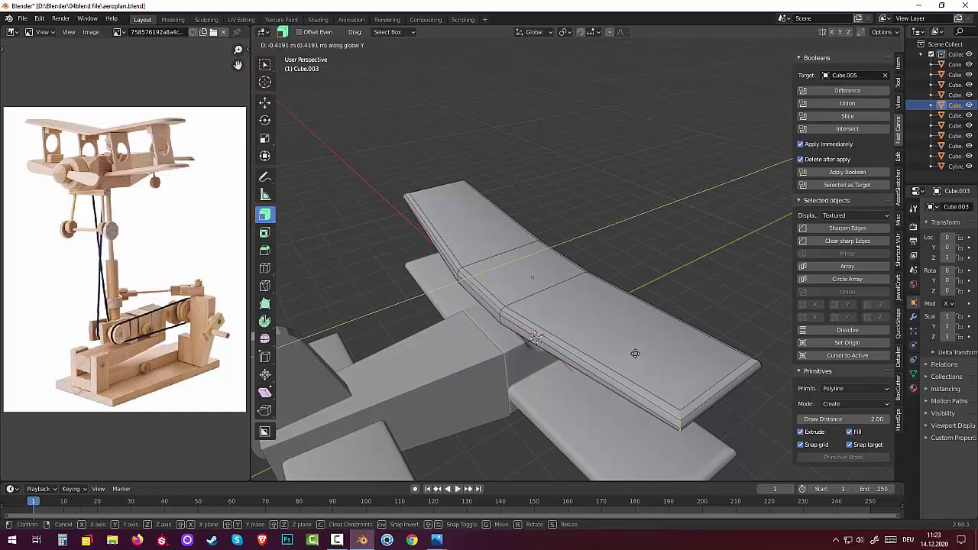
click(631, 350)
mouse_move(632, 351)
middle_down()
mouse_move(729, 346)
mouse_move(636, 452)
middle_up()
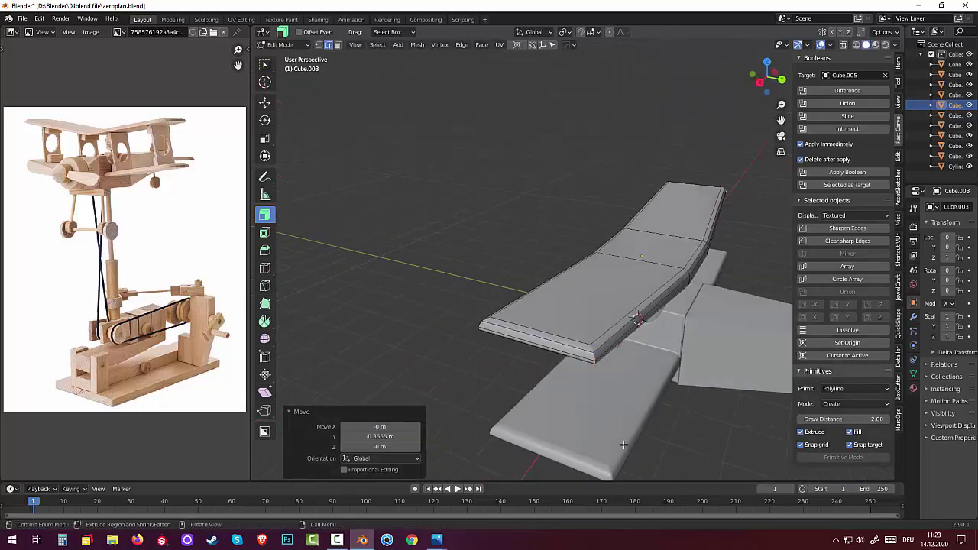
click(623, 444)
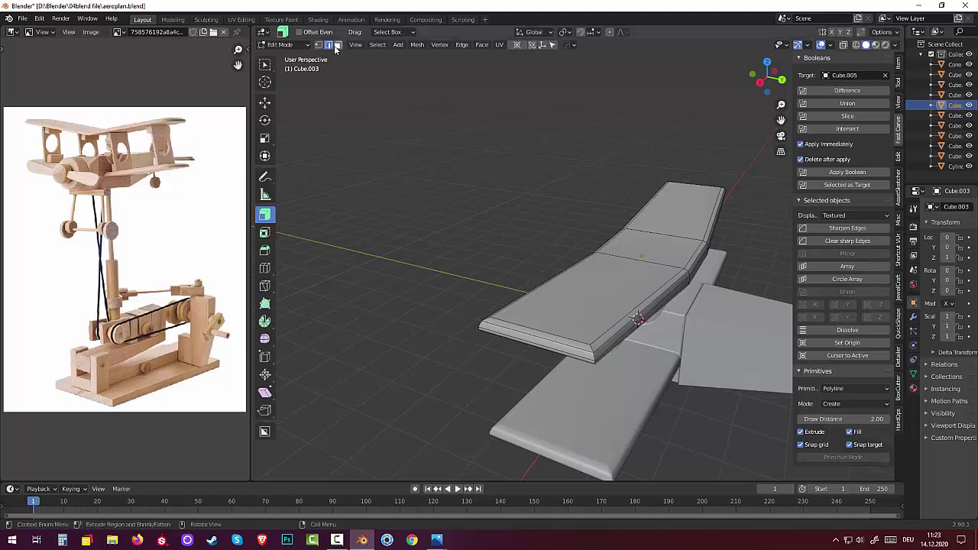
click(281, 45)
click(284, 58)
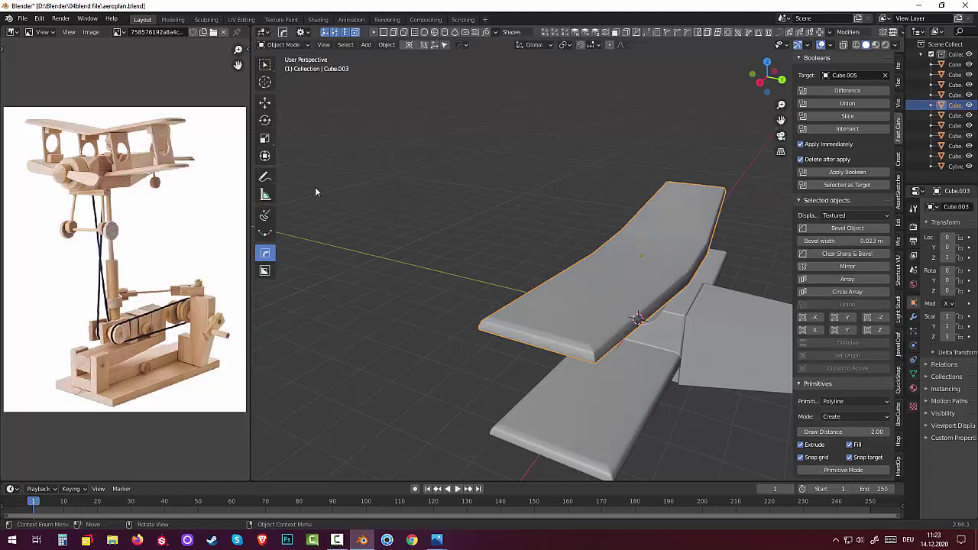
Open lower wing plate Cube.005 in Edit Mode and select its bottom front edge
click(601, 434)
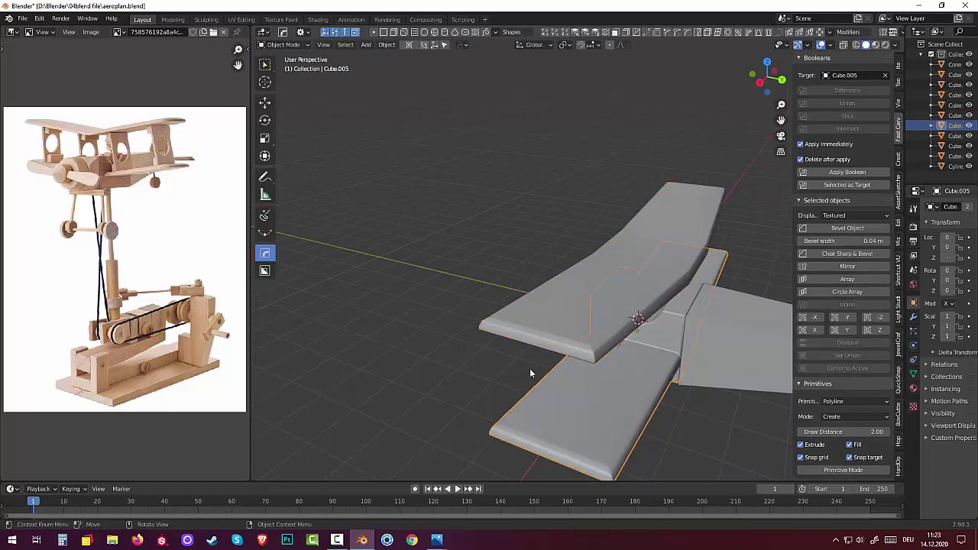
click(281, 44)
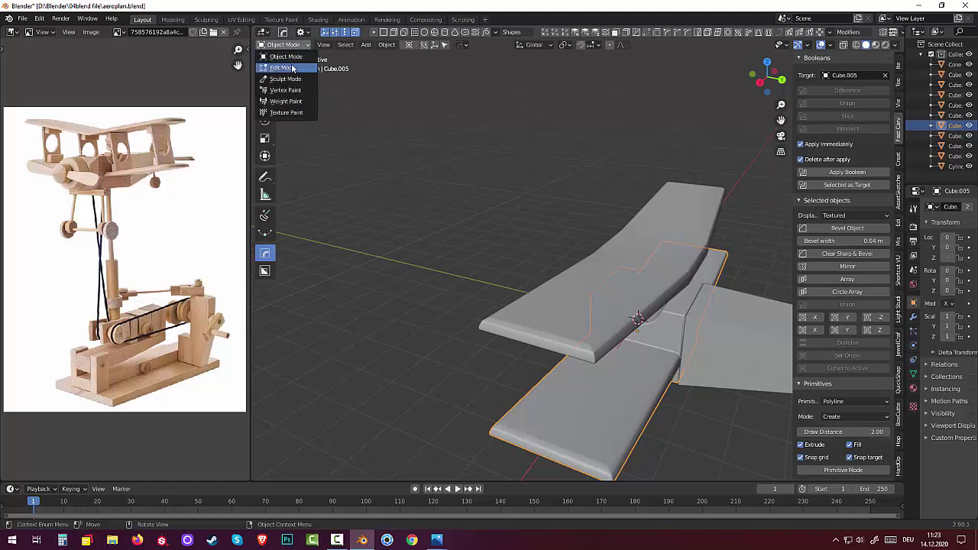
click(284, 70)
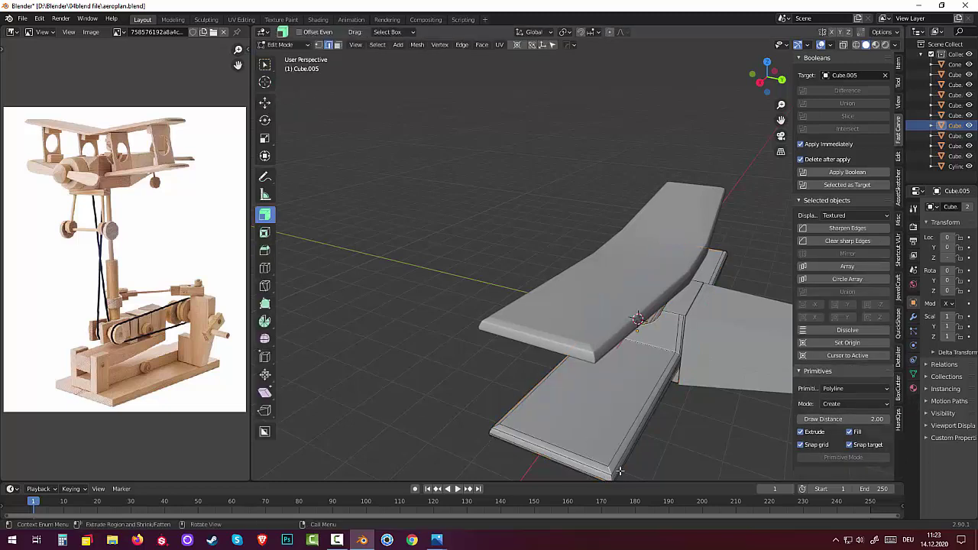
middle_drag(608, 472, 563, 428)
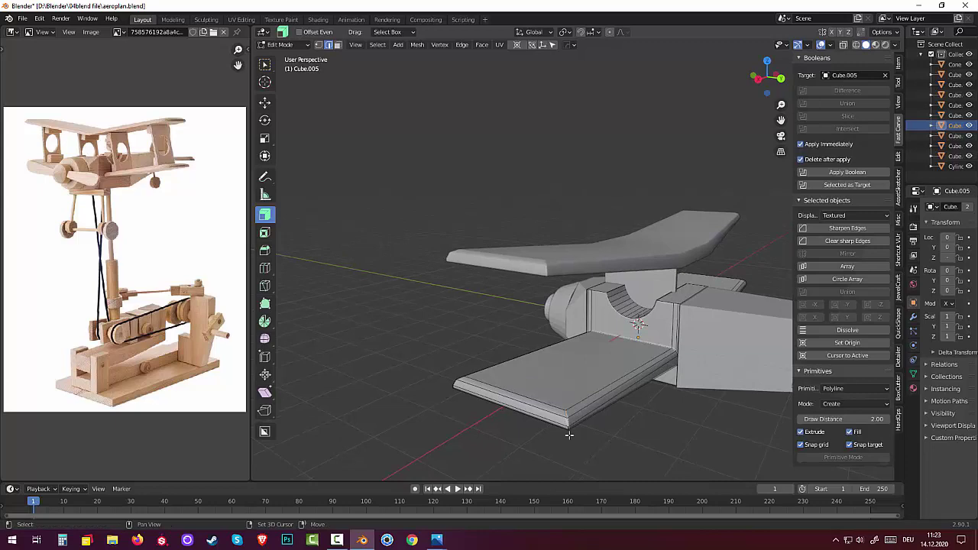
mouse_move(580, 439)
middle_down()
mouse_move(469, 444)
mouse_move(479, 448)
middle_up()
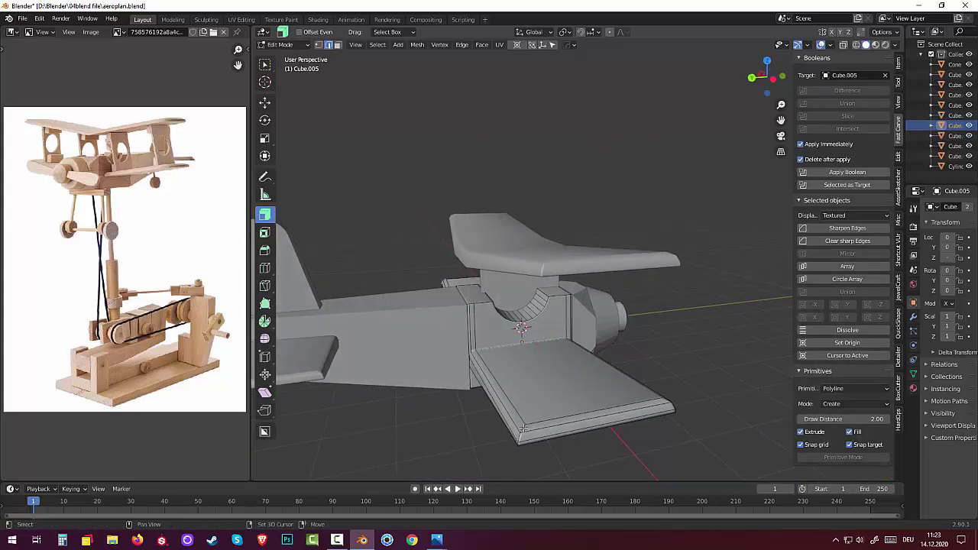
click(519, 440)
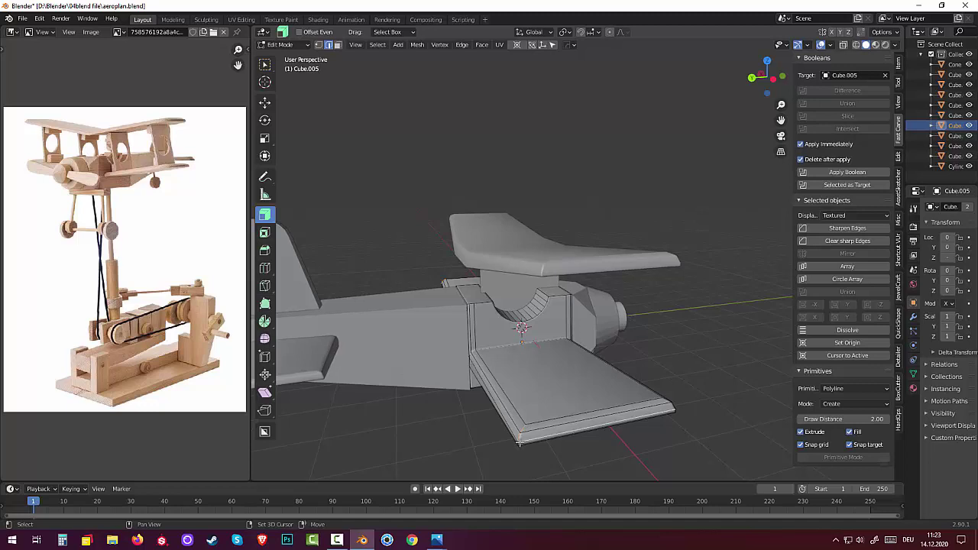
click(518, 444)
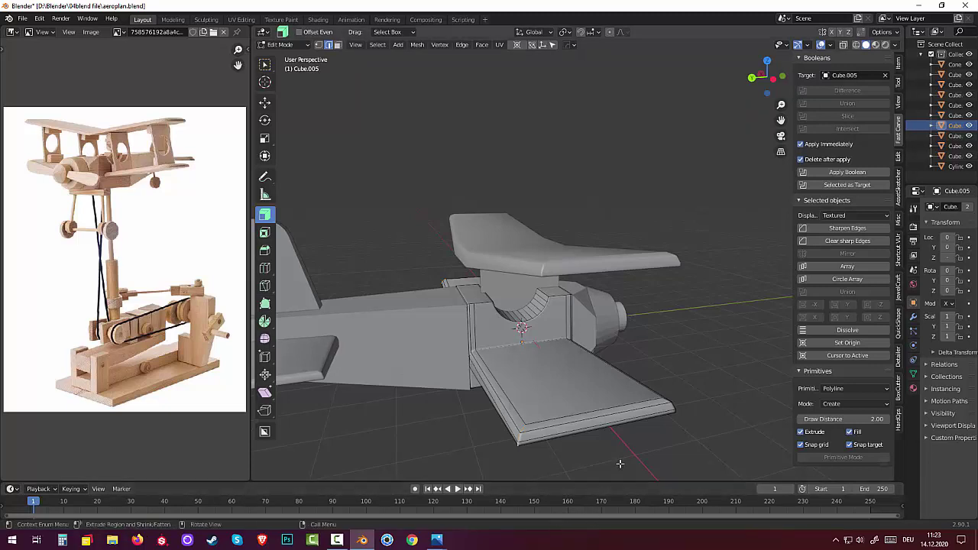
From the top view, slide that edge back -0.3736 m along Y
key(KP_7)
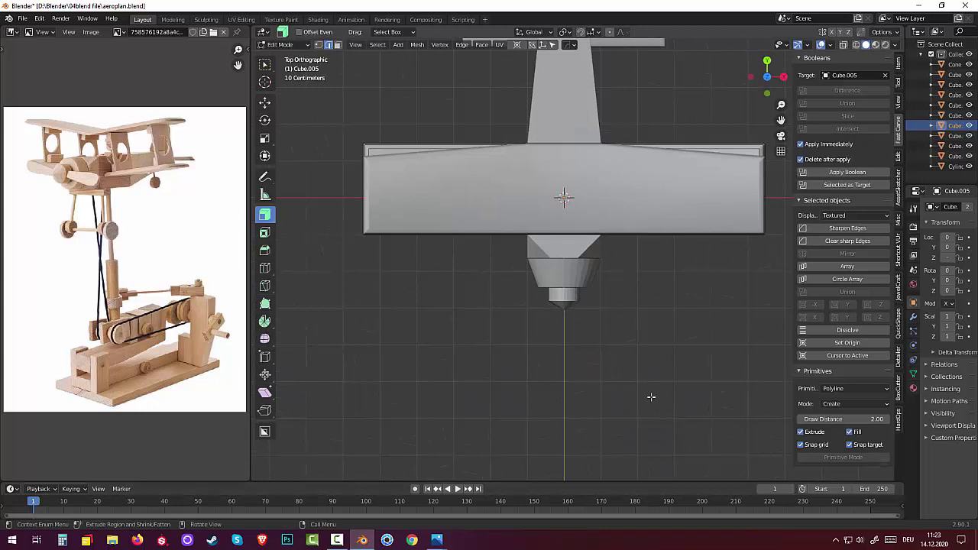
key(g)
key(y)
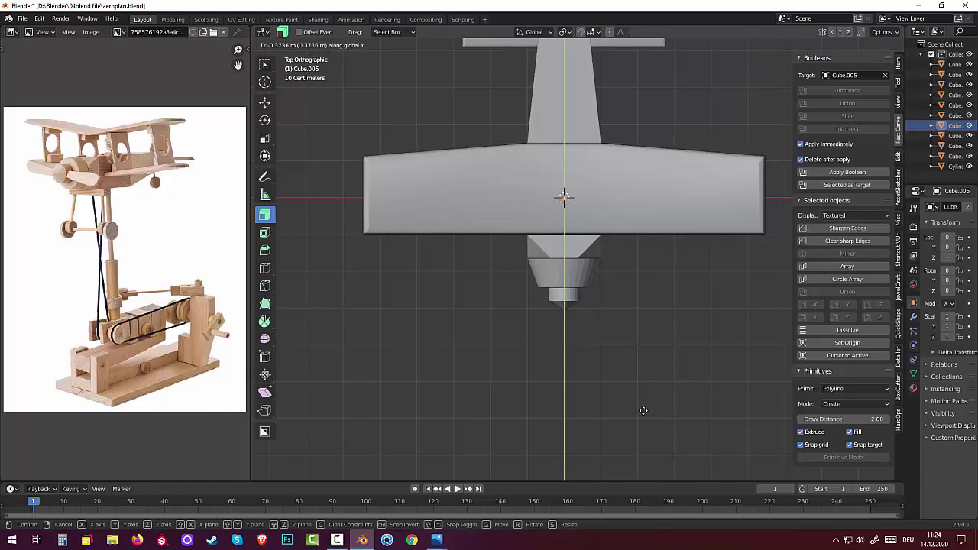
click(640, 408)
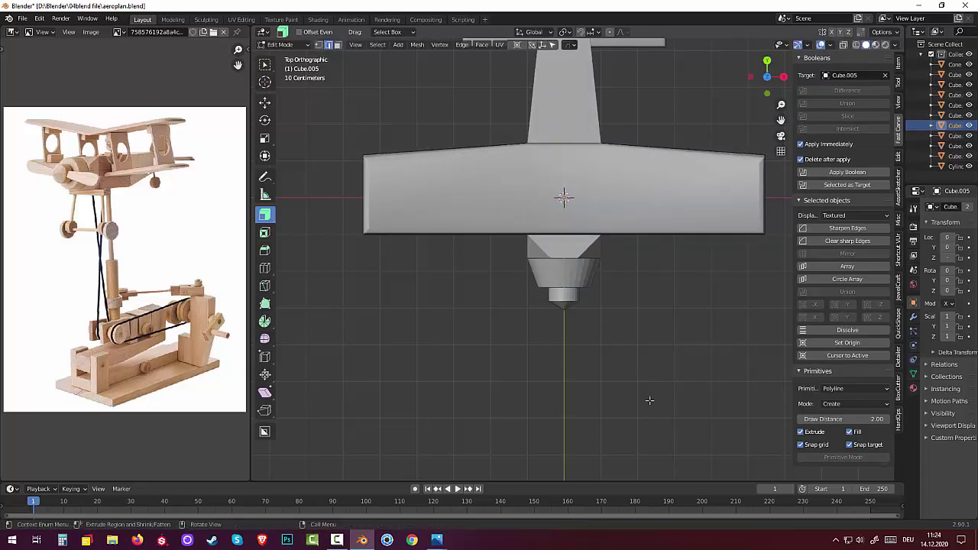
mouse_move(639, 408)
middle_down()
mouse_move(633, 415)
mouse_move(615, 304)
mouse_move(451, 290)
middle_up()
scroll(451, 290, up, 3)
scroll(428, 290, up, 2)
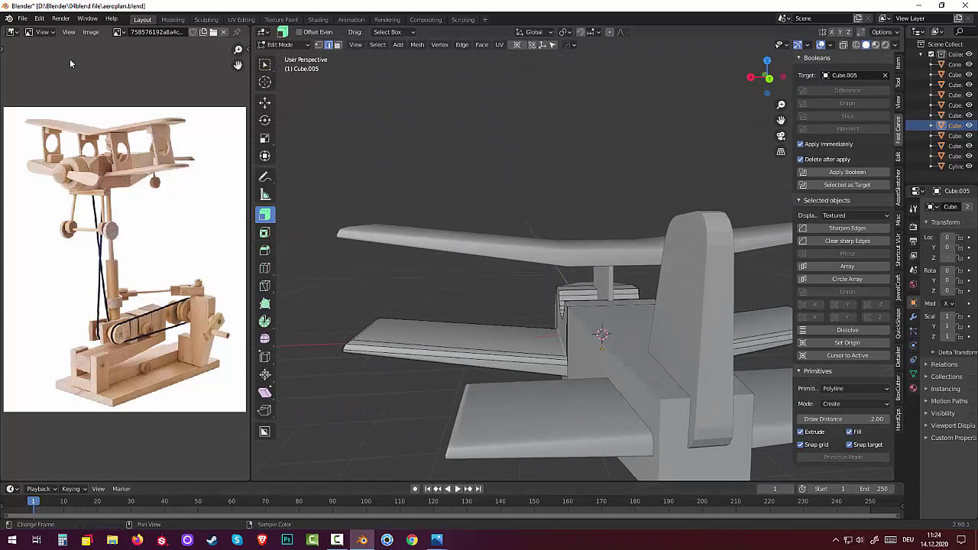
click(338, 45)
Open the second lower wing plate, Cube.007, in Edit Mode and select its bottom front edge
click(284, 45)
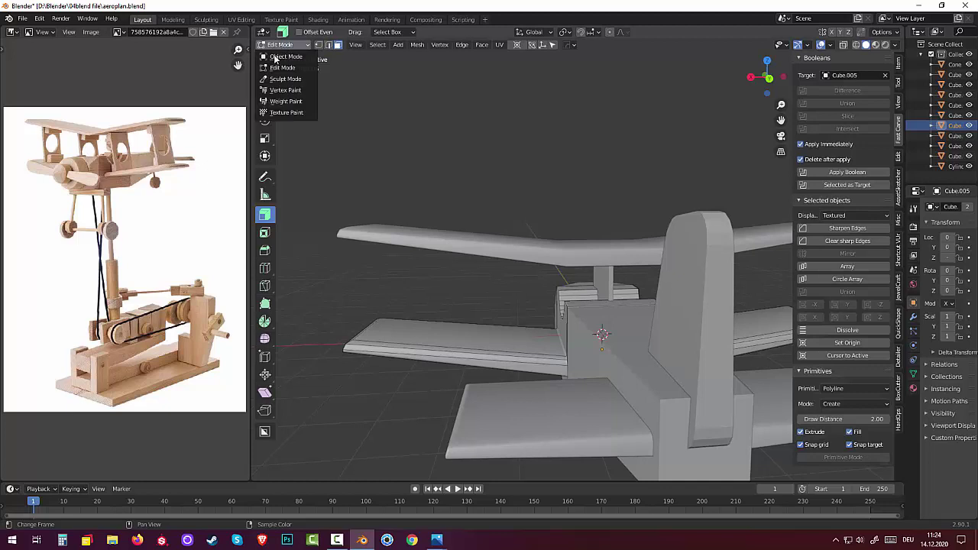
click(277, 60)
shift+click(524, 426)
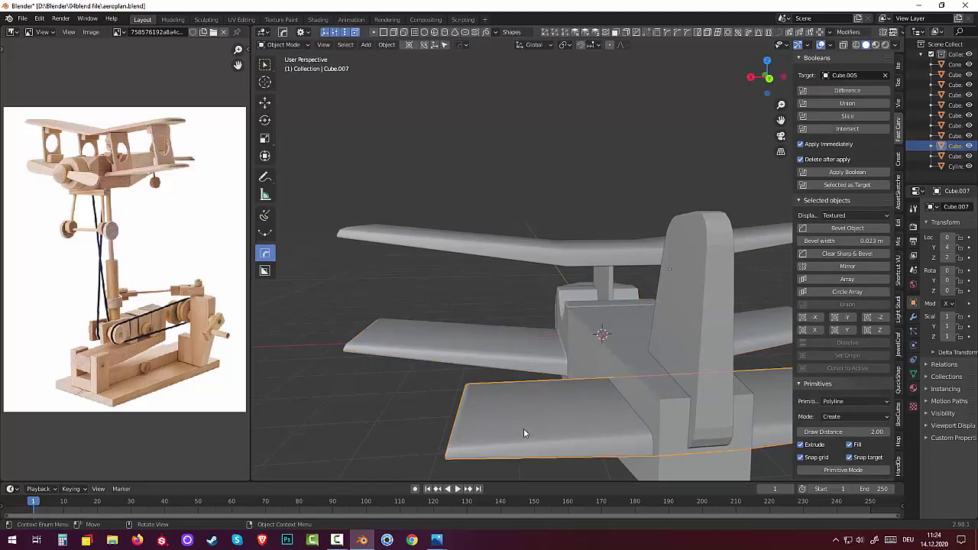
mouse_move(526, 425)
middle_down()
mouse_move(545, 418)
mouse_move(535, 405)
middle_up()
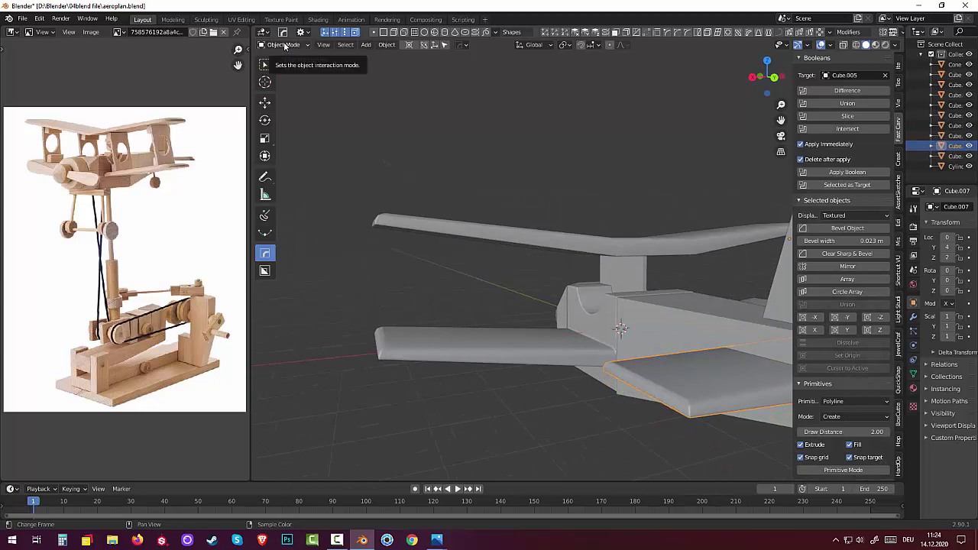
click(285, 46)
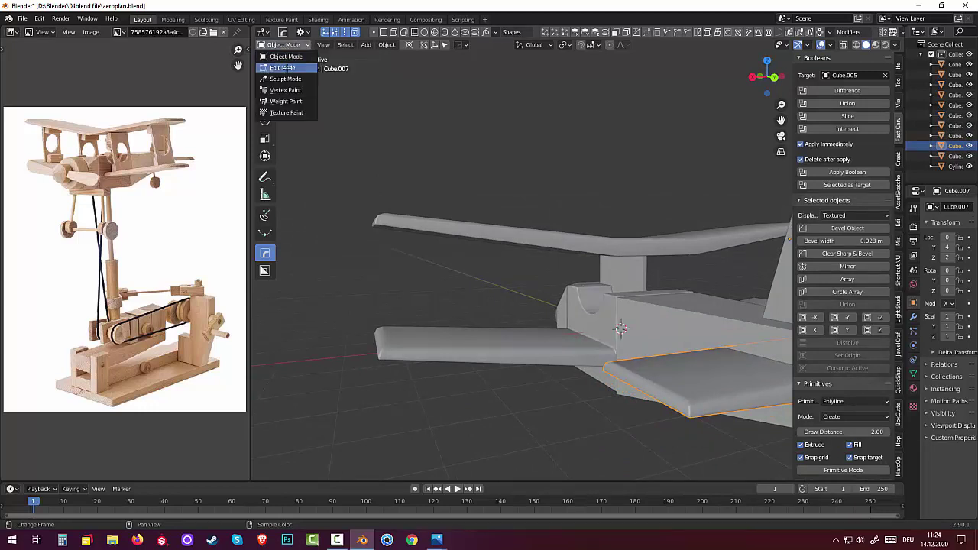
click(283, 68)
click(688, 402)
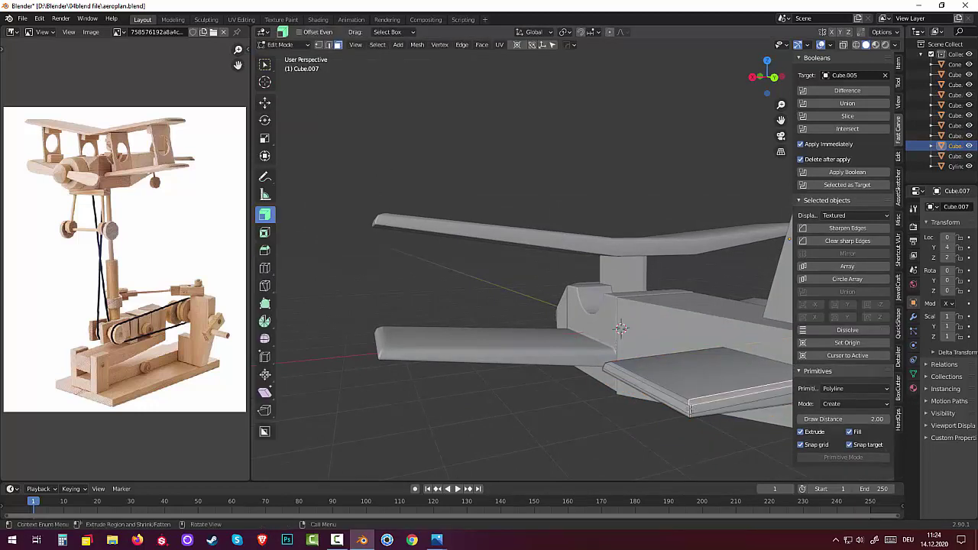
click(328, 44)
click(689, 406)
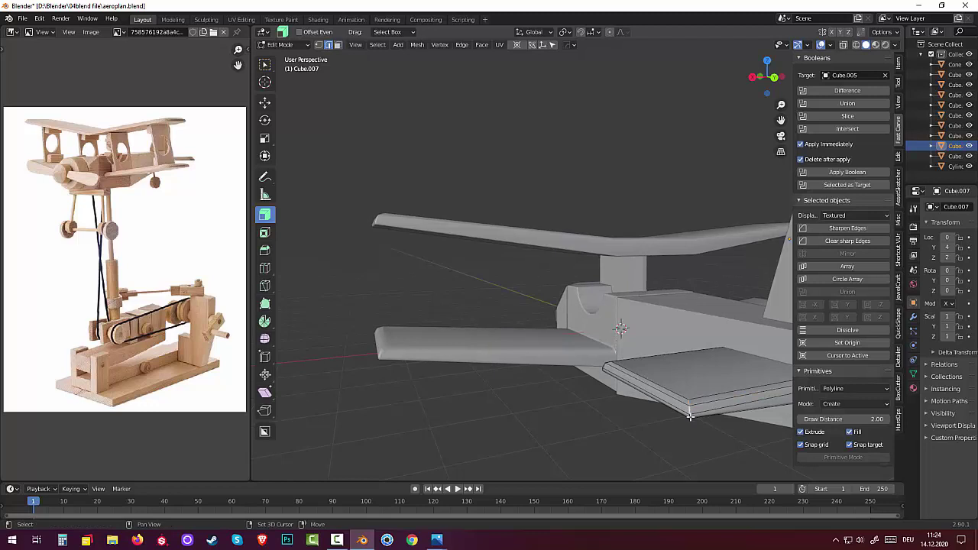
middle_drag(688, 415, 650, 407)
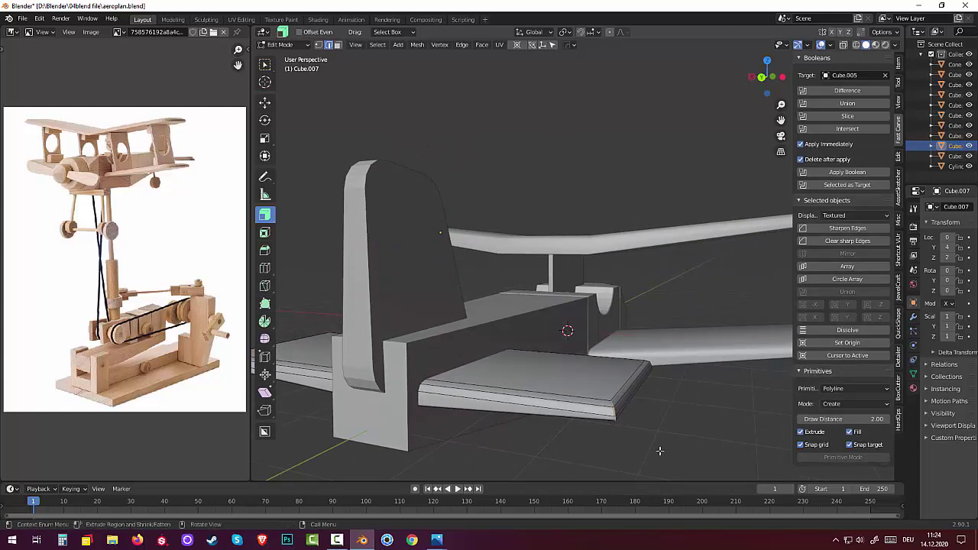
mouse_move(614, 413)
middle_down()
mouse_move(646, 458)
mouse_move(585, 436)
mouse_move(589, 454)
mouse_move(529, 450)
middle_up()
scroll(645, 458, down, 5)
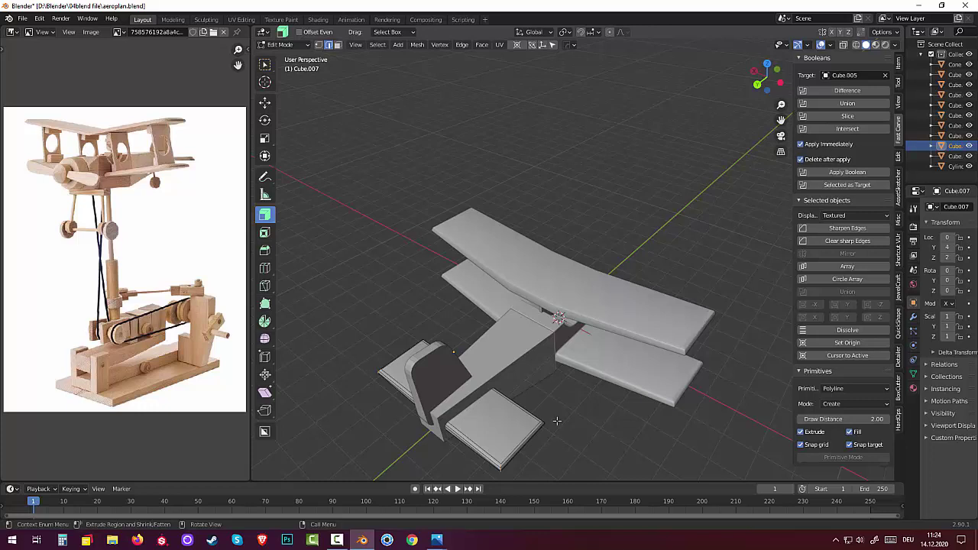
Slide the selected edge back -0.5978 m along Y to slope the plate
key(g)
key(y)
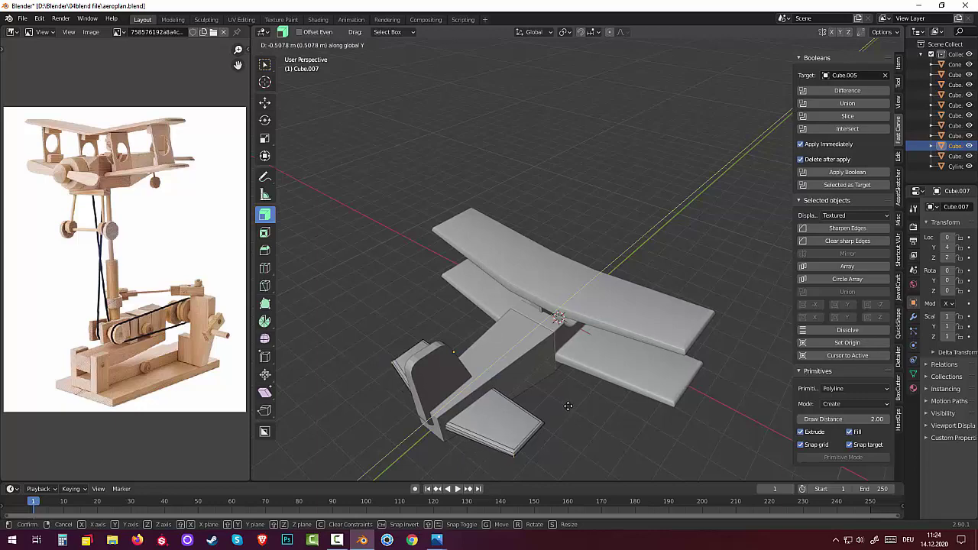
click(568, 405)
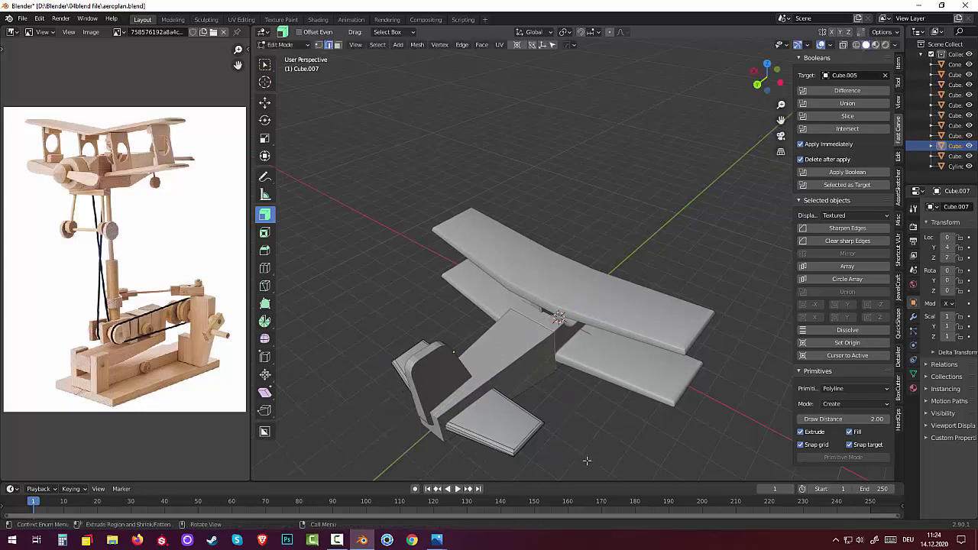
mouse_move(587, 460)
middle_down()
mouse_move(669, 433)
mouse_move(762, 287)
middle_up()
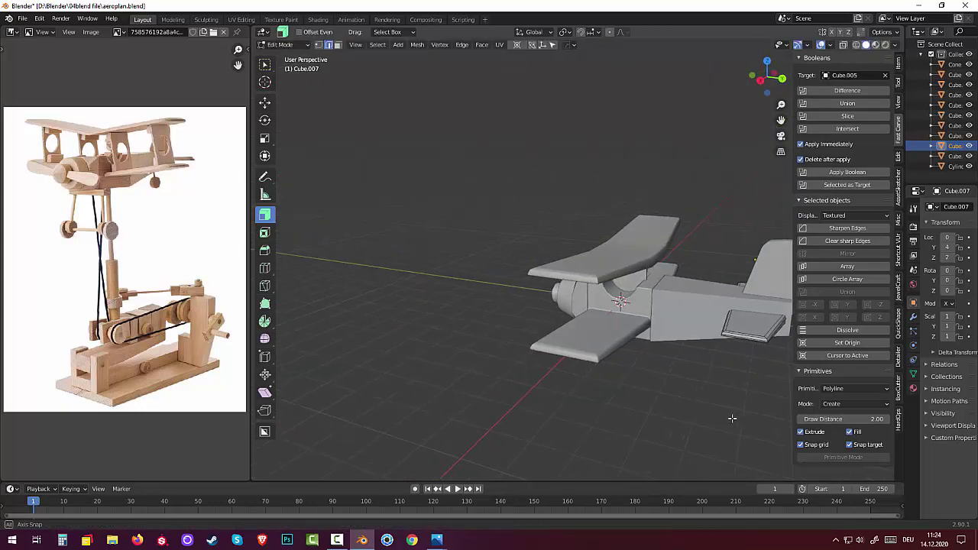
mouse_move(590, 260)
middle_down()
mouse_move(672, 250)
mouse_move(678, 264)
mouse_move(689, 242)
middle_up()
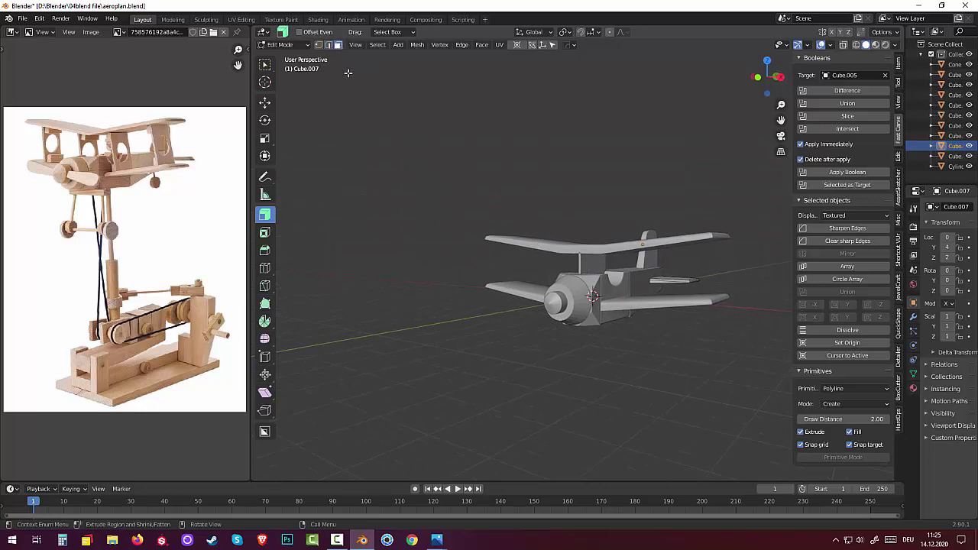
In Object Mode, duplicate the wing strut and move the copy 4.624 m along X
click(284, 44)
click(295, 58)
click(585, 260)
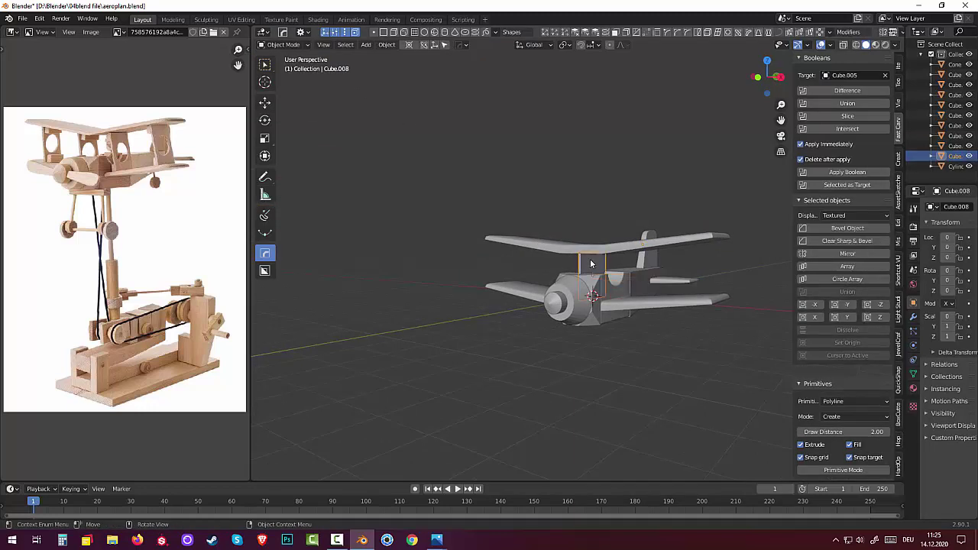
mouse_move(586, 262)
middle_down()
mouse_move(672, 290)
mouse_move(631, 300)
middle_up()
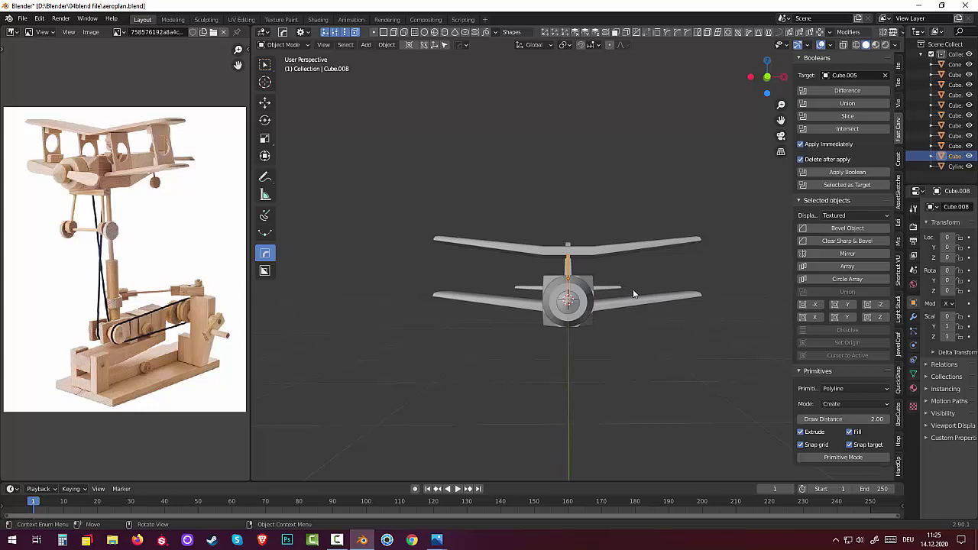
key(shift+d)
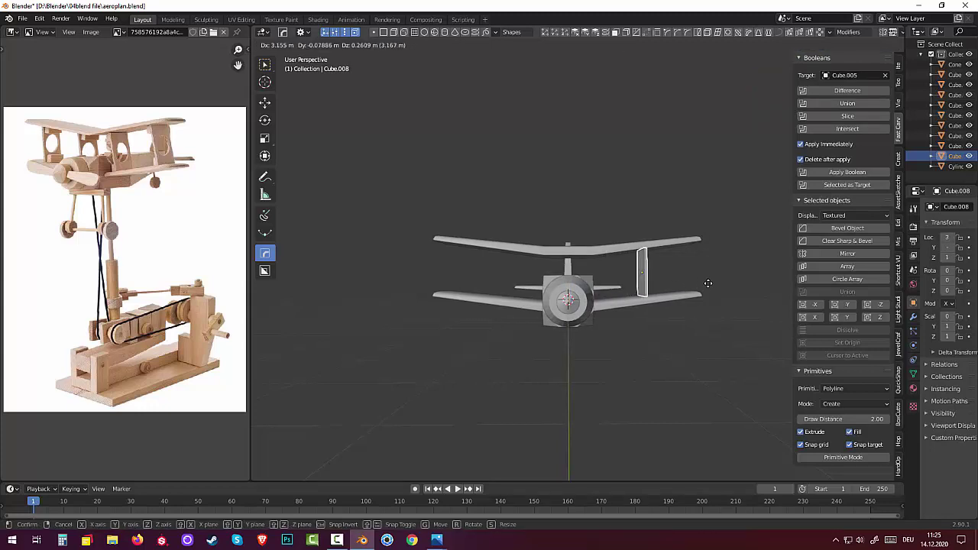
key(x)
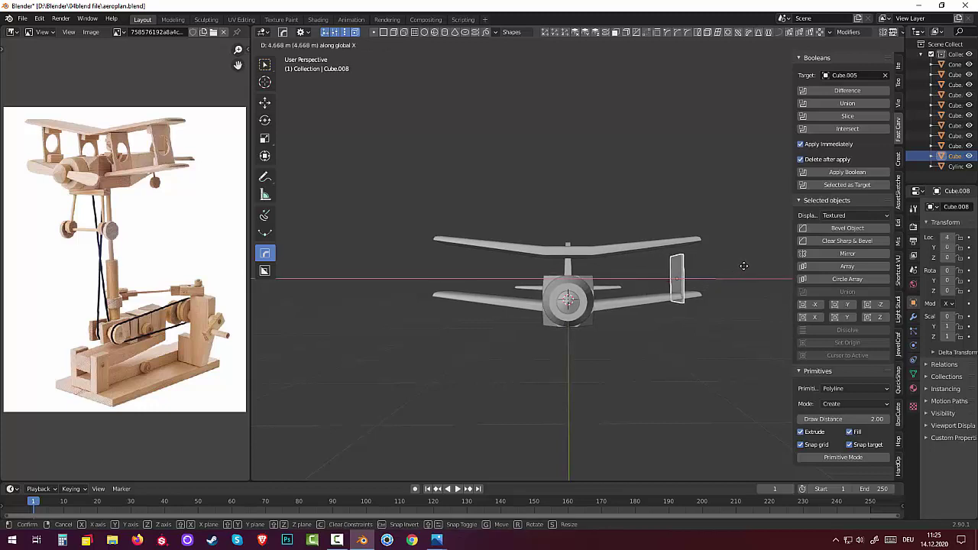
click(740, 265)
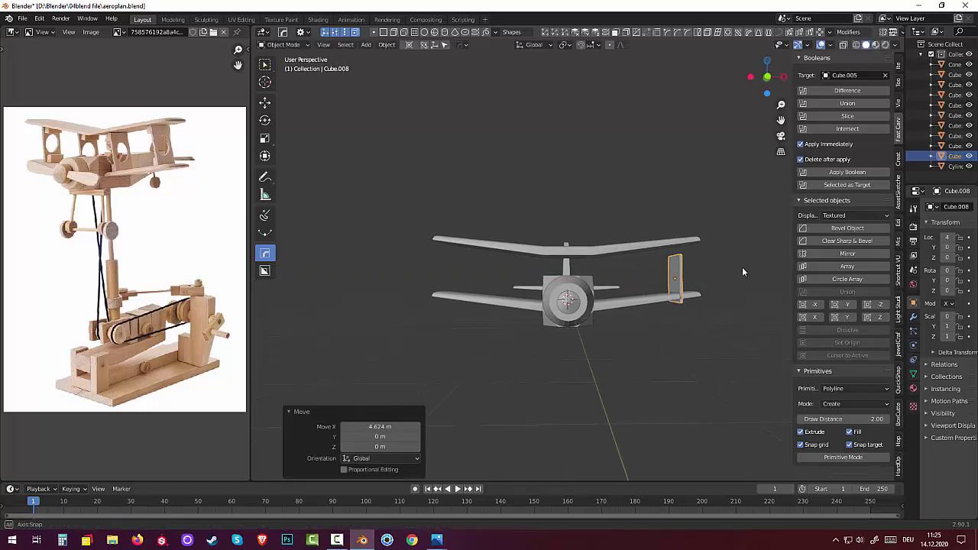
In front view, raise the strut copy 0.41848 m along Z between the wings
middle_drag(741, 266, 711, 264)
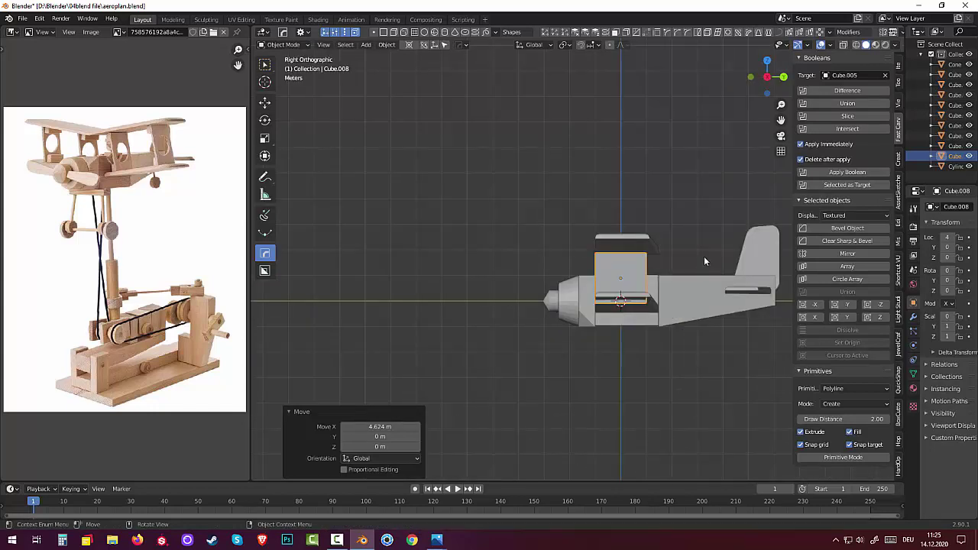
key(KP_1)
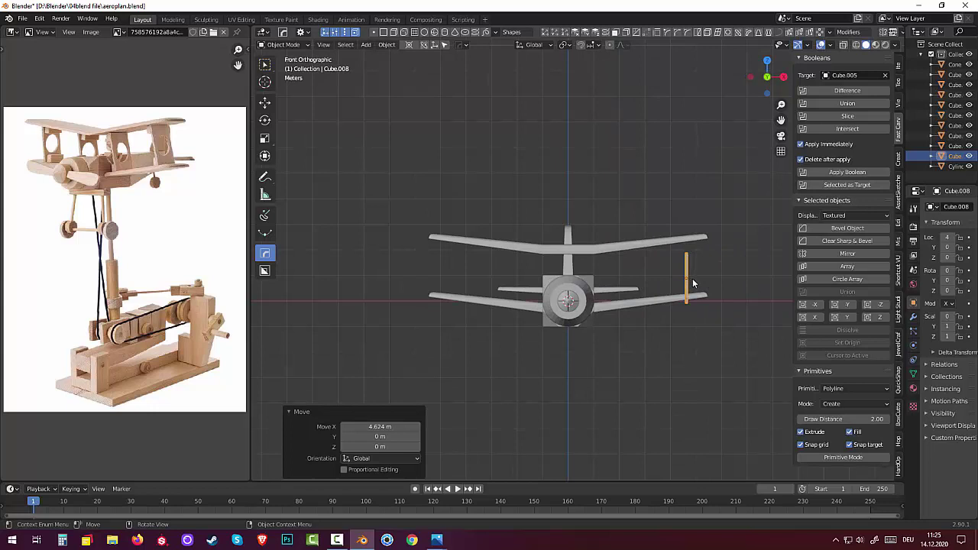
key(g)
key(z)
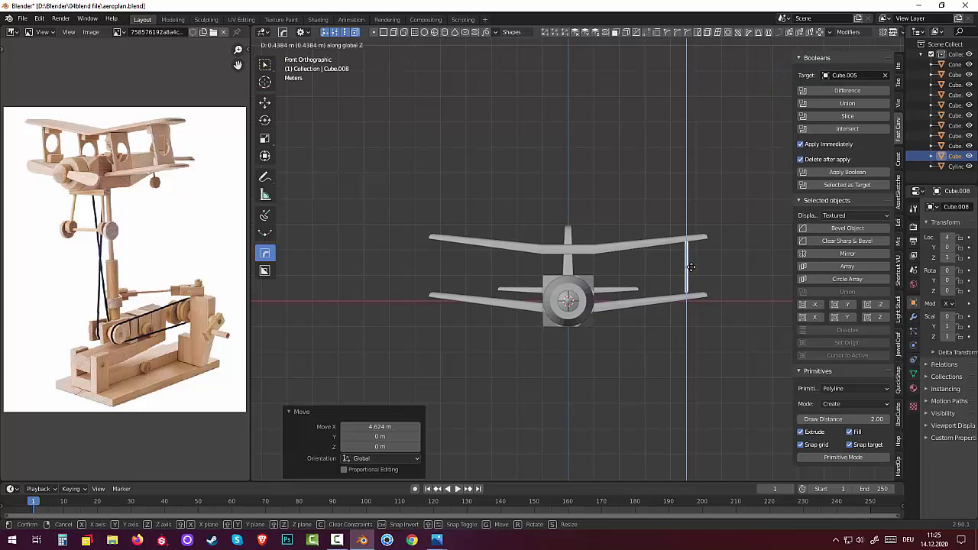
click(690, 266)
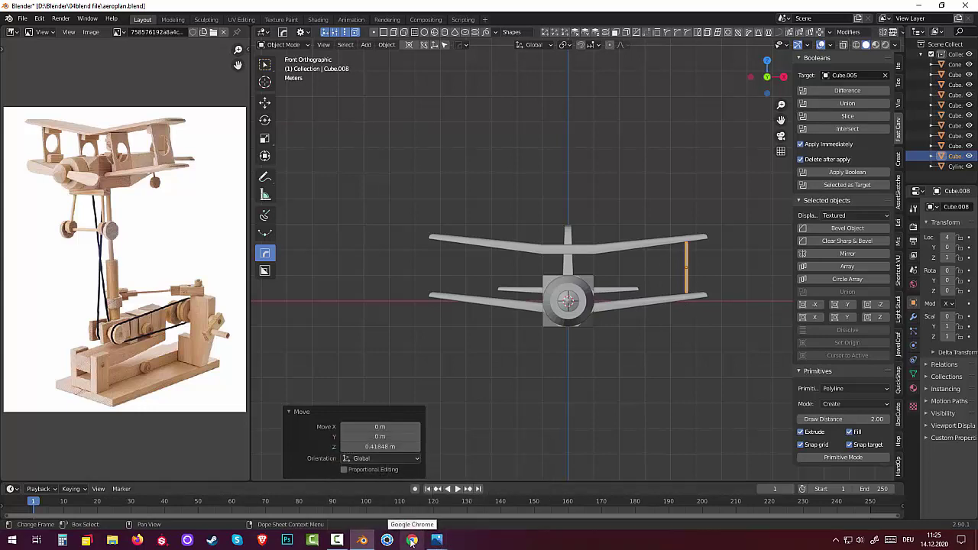
In Chrome, search Google for 'biplane' and show the image results
click(411, 541)
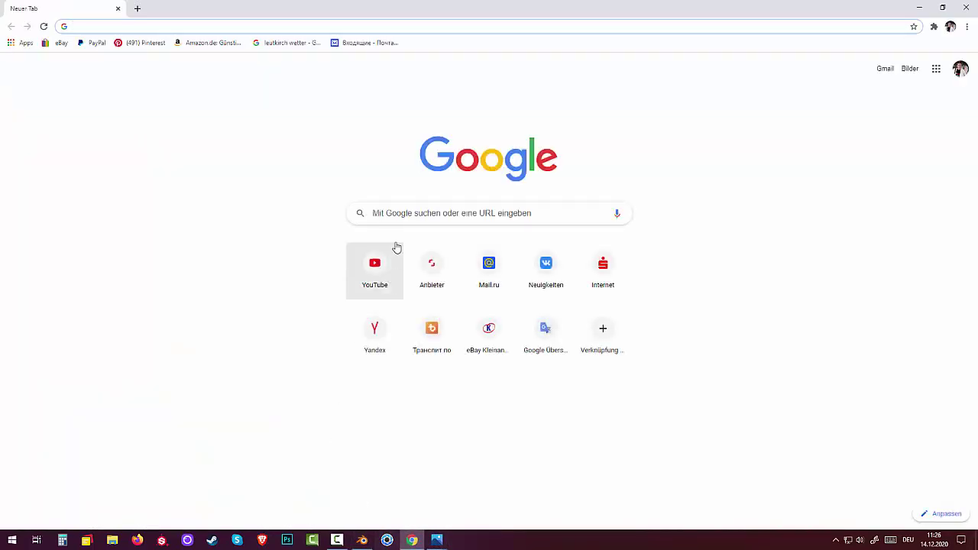
click(403, 212)
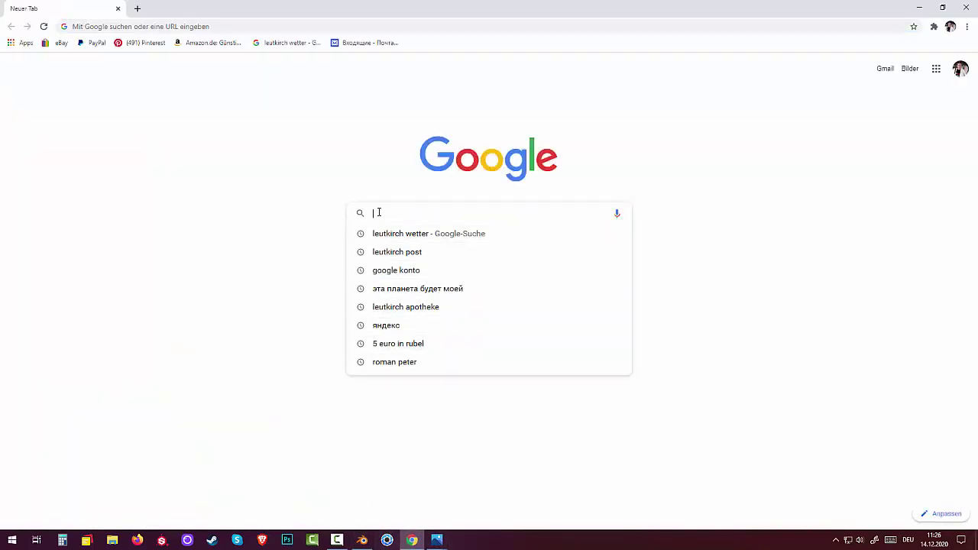
mouse_move(428, 233)
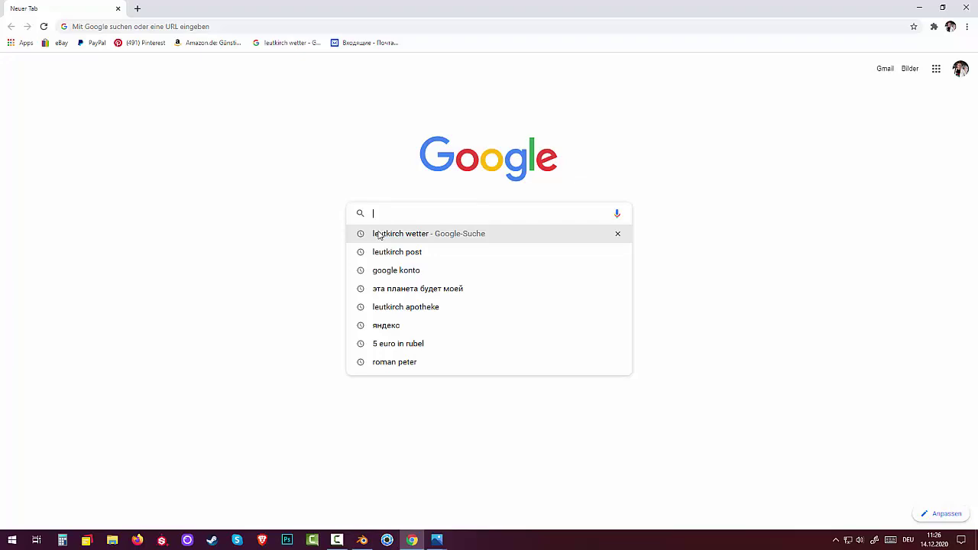
text(biplane)
key(Return)
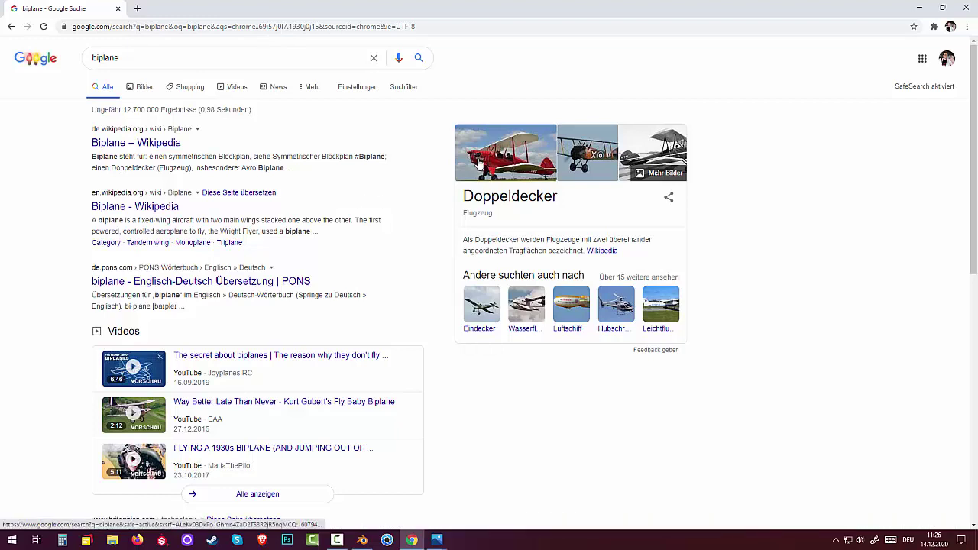
click(147, 90)
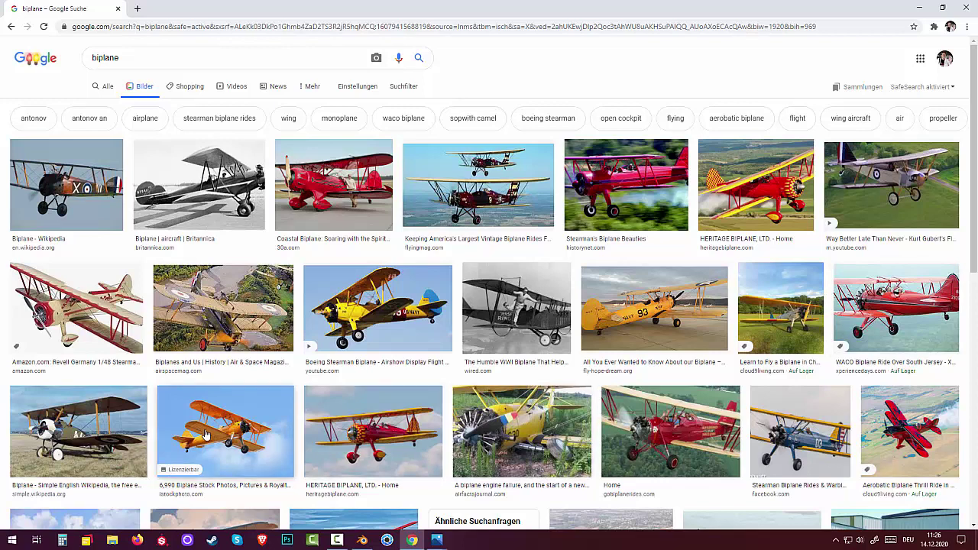
Open a biplane photo in a background tab, browse the results, then return to Blender
middle_click(247, 433)
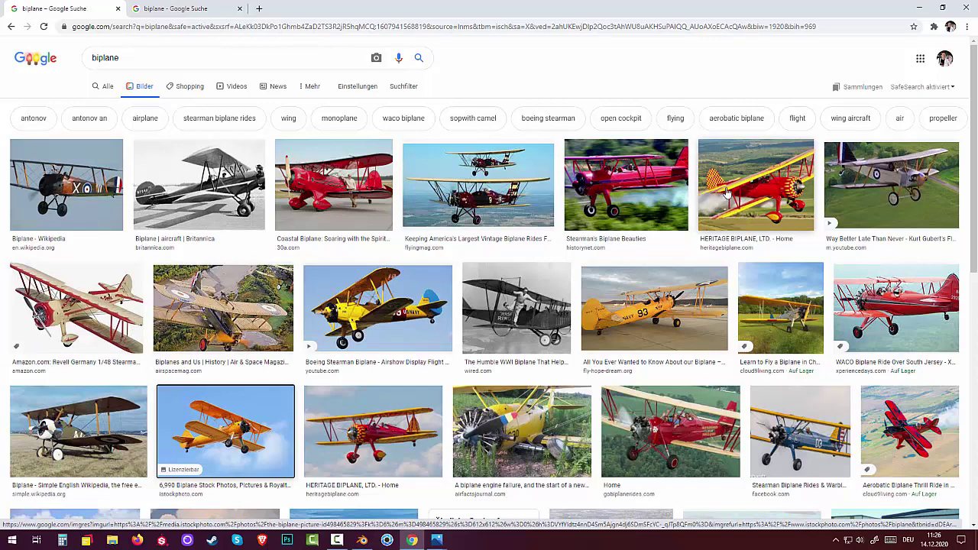
scroll(701, 275, down, 5)
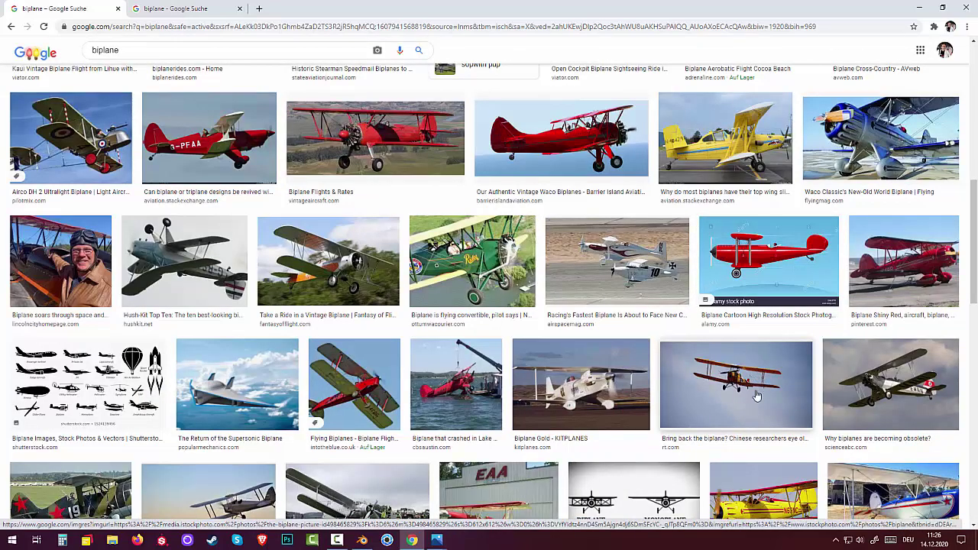
scroll(754, 395, down, 5)
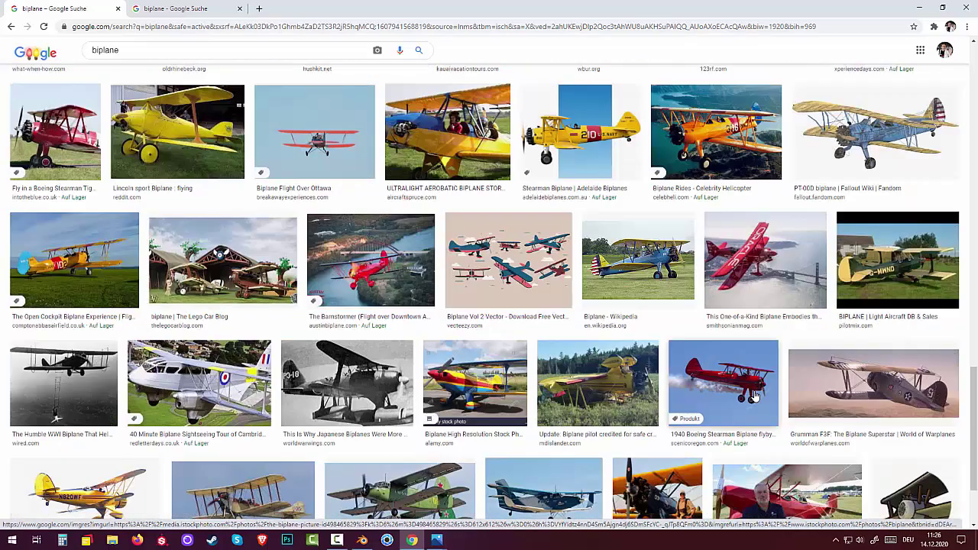
scroll(755, 395, down, 3)
scroll(754, 395, down, 2)
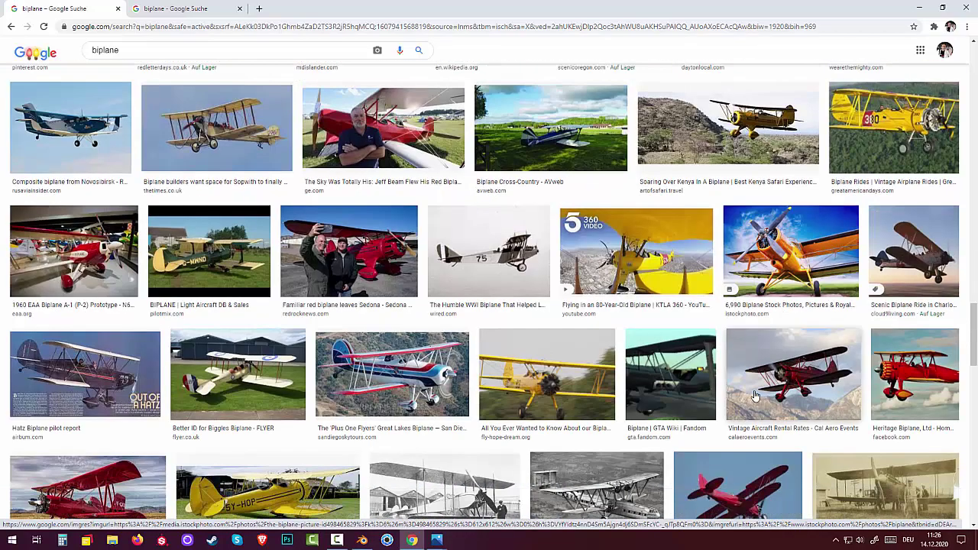
scroll(754, 395, down, 3)
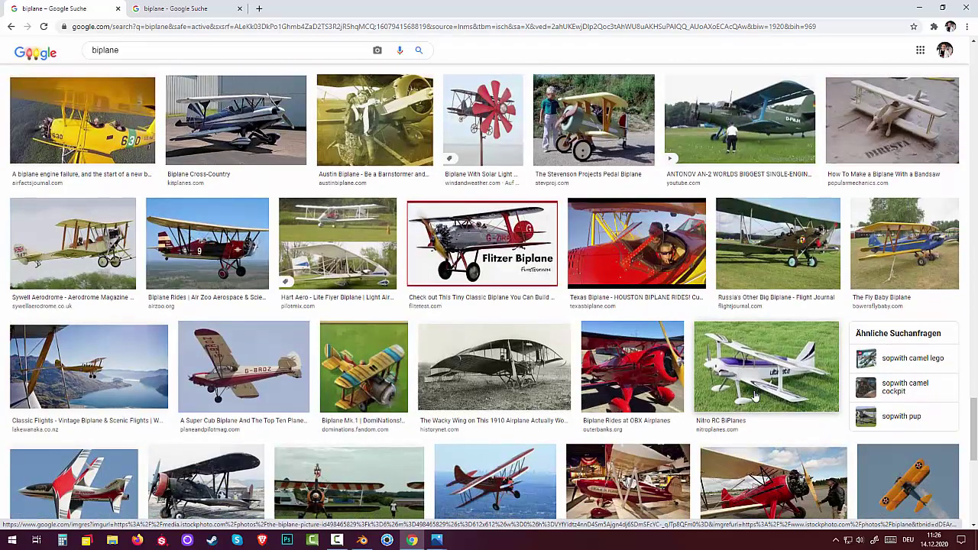
scroll(755, 395, down, 3)
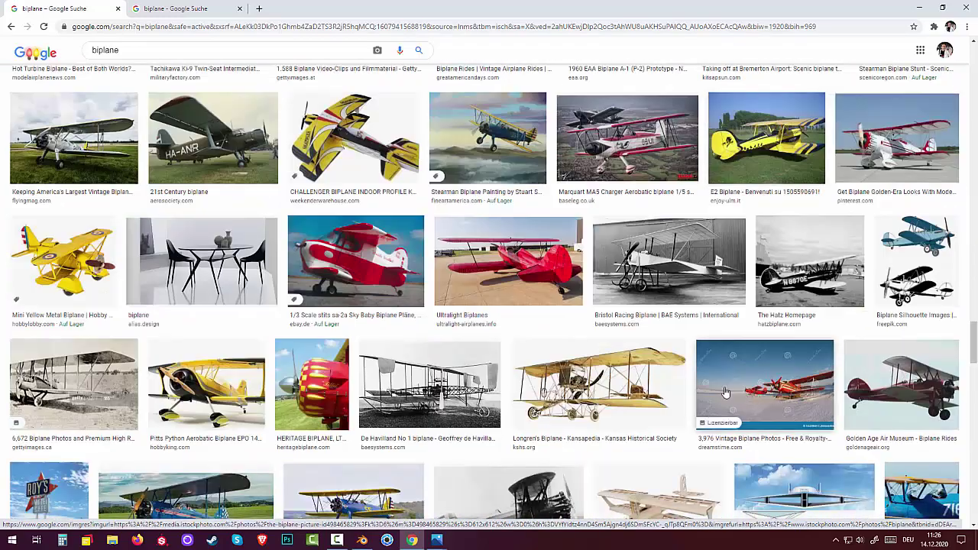
scroll(663, 391, down, 5)
scroll(663, 391, up, 3)
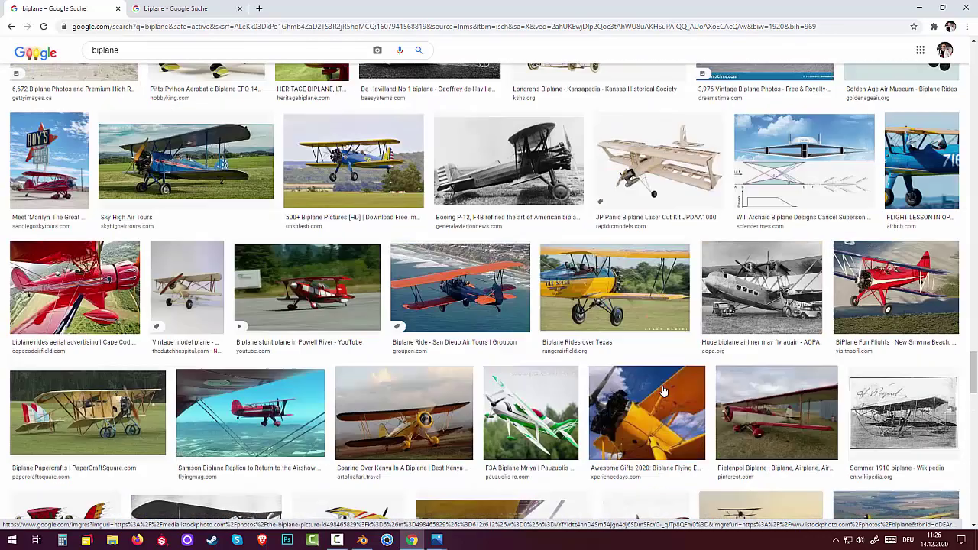
scroll(663, 391, up, 5)
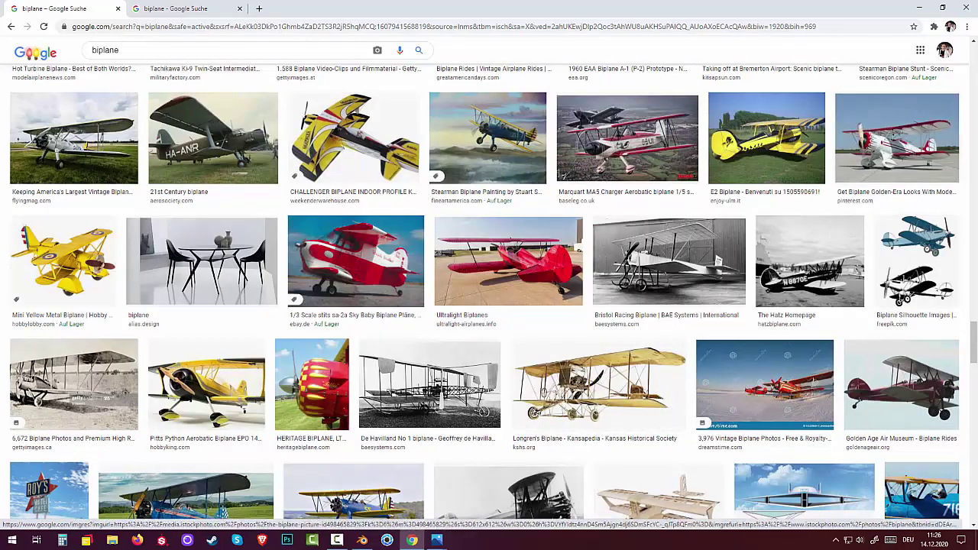
drag(971, 353, 971, 370)
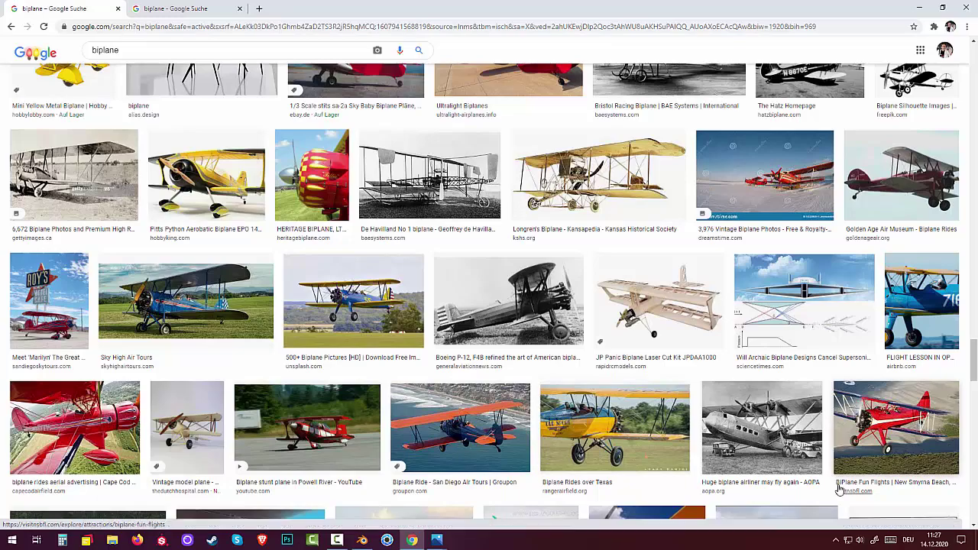
click(362, 540)
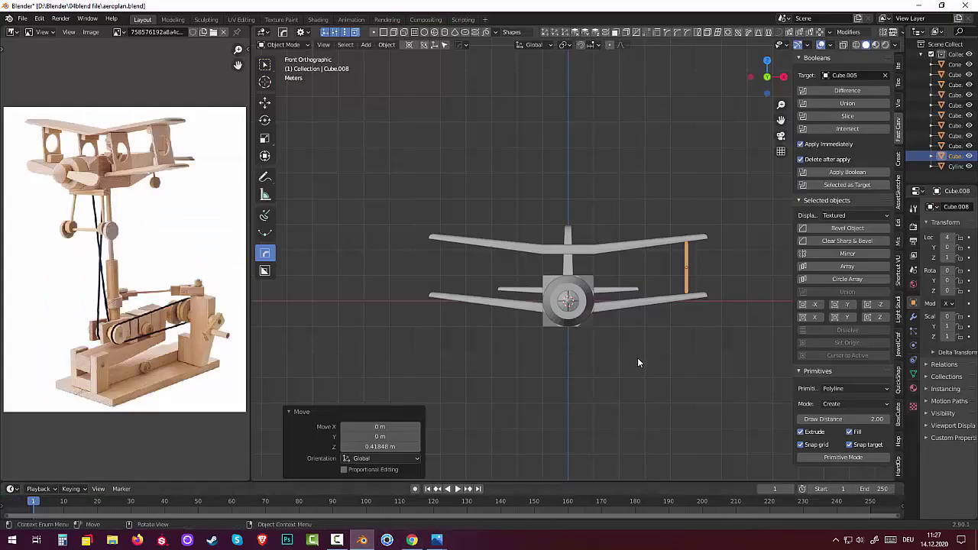
Scale the wingtip strut Cube.008 to 1.128 along Z so it reaches both wings
scroll(714, 315, up, 1)
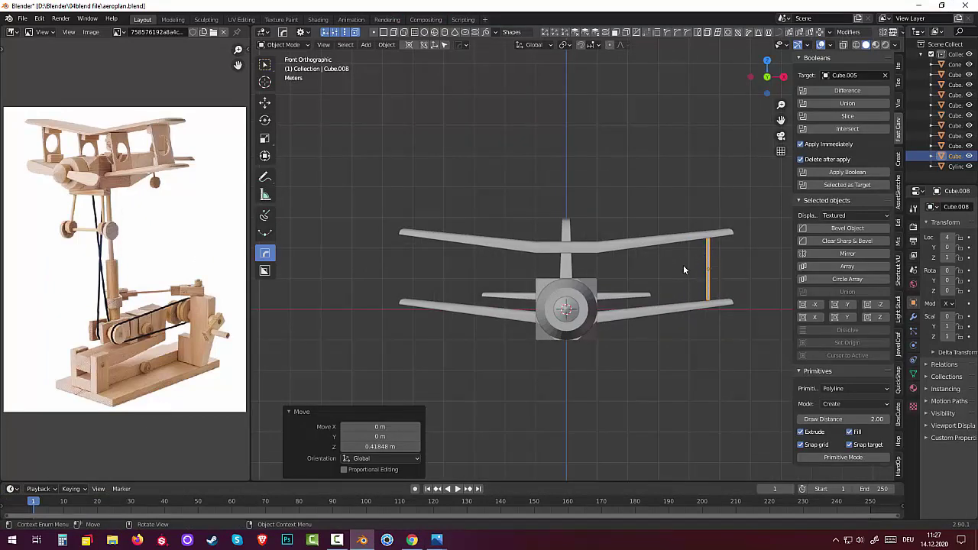
key(s)
key(z)
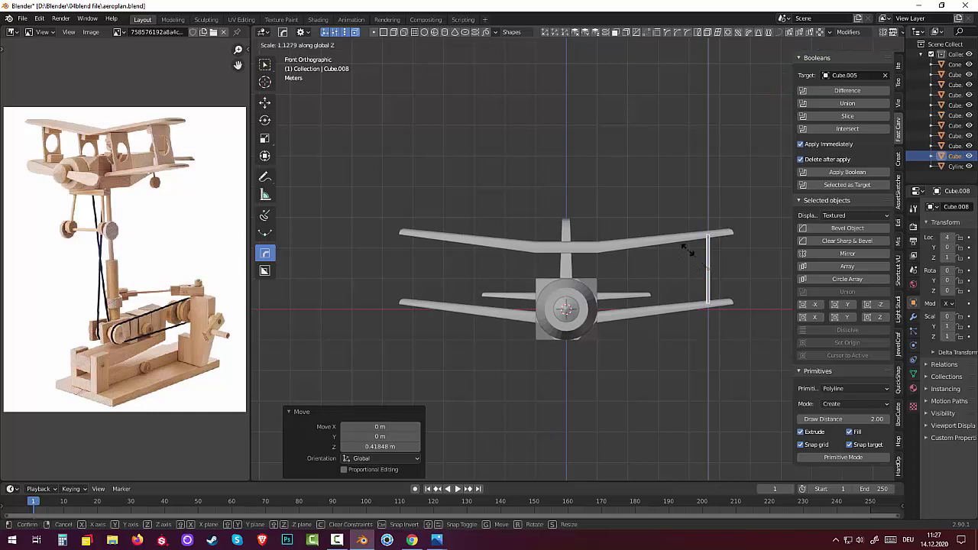
click(685, 249)
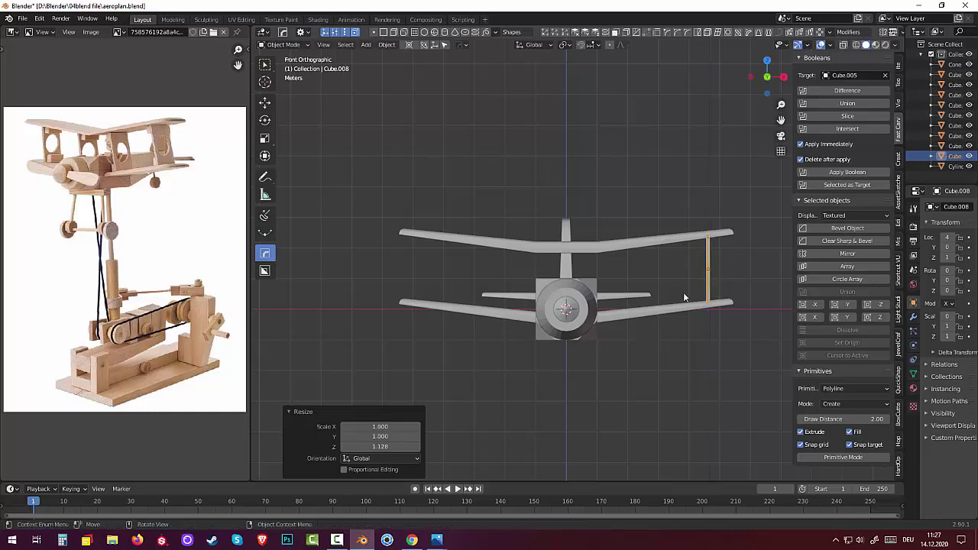
click(664, 348)
mouse_move(665, 349)
middle_down()
mouse_move(590, 363)
mouse_move(555, 350)
mouse_move(571, 356)
mouse_move(562, 353)
middle_up()
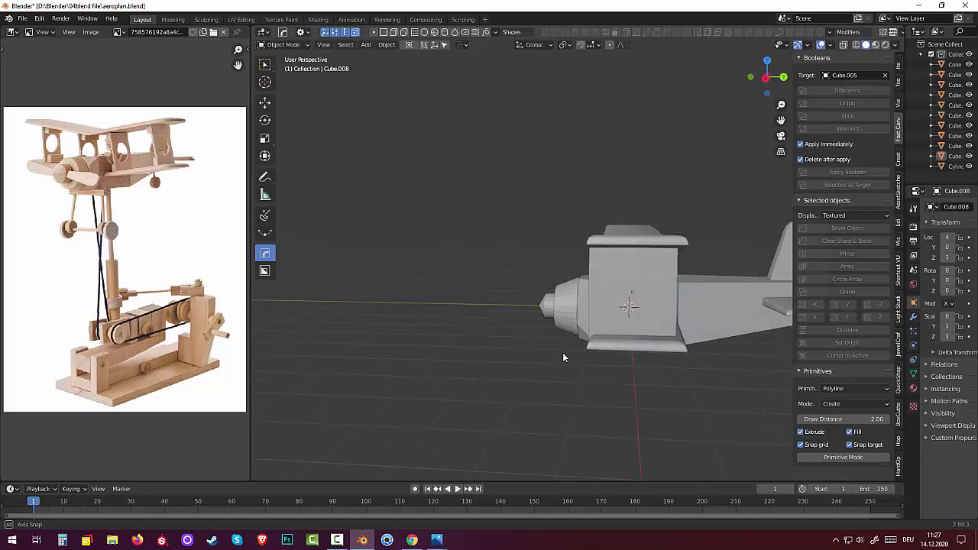
Scale the strut plate to 0.651 along Y to narrow its depth
click(651, 284)
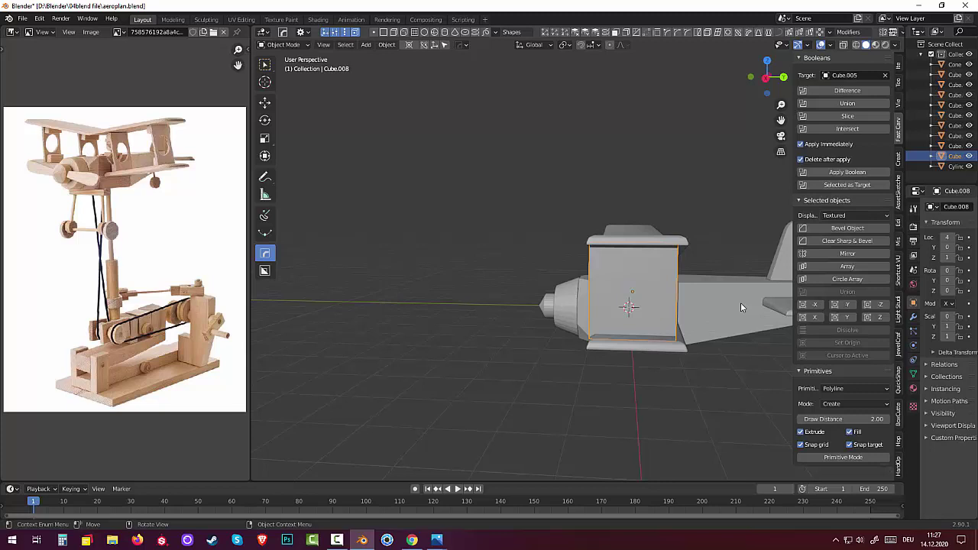
key(s)
key(y)
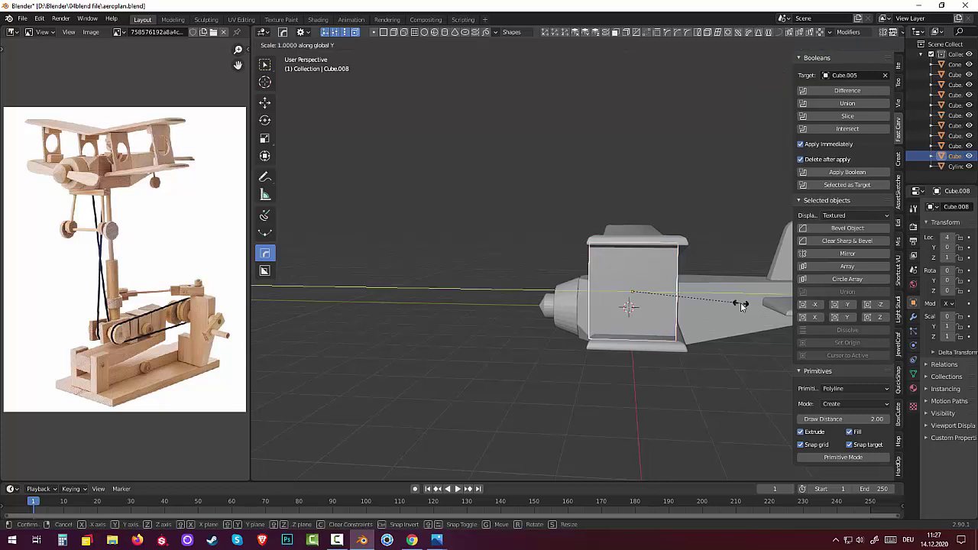
click(701, 301)
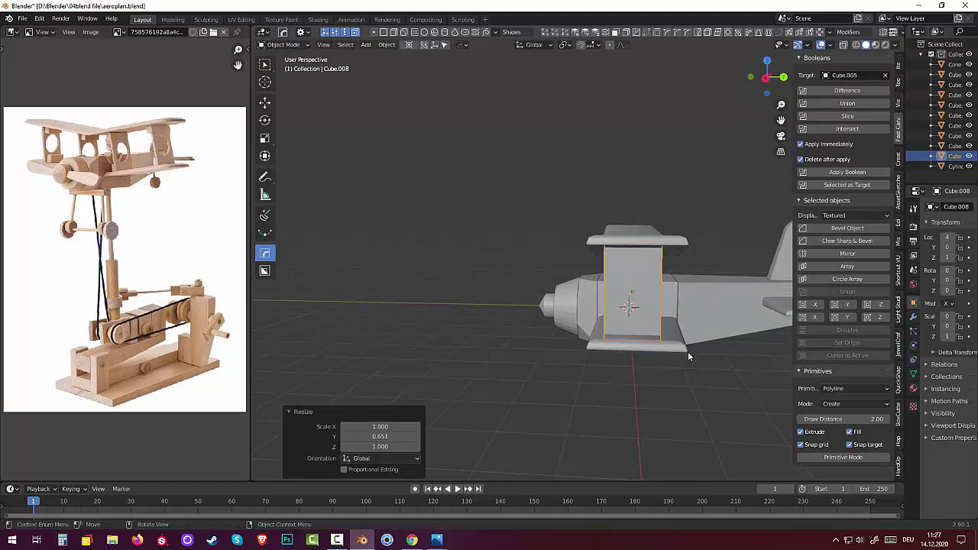
mouse_move(687, 356)
middle_down()
mouse_move(788, 354)
mouse_move(739, 352)
middle_up()
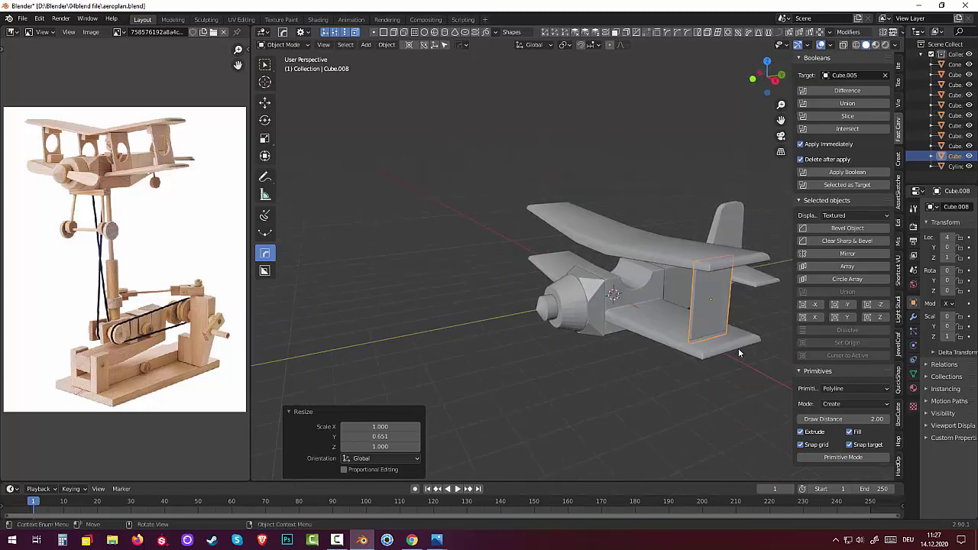
Inspect the strut between the wings from several angles, then bring up the Shift+A add menu
click(713, 317)
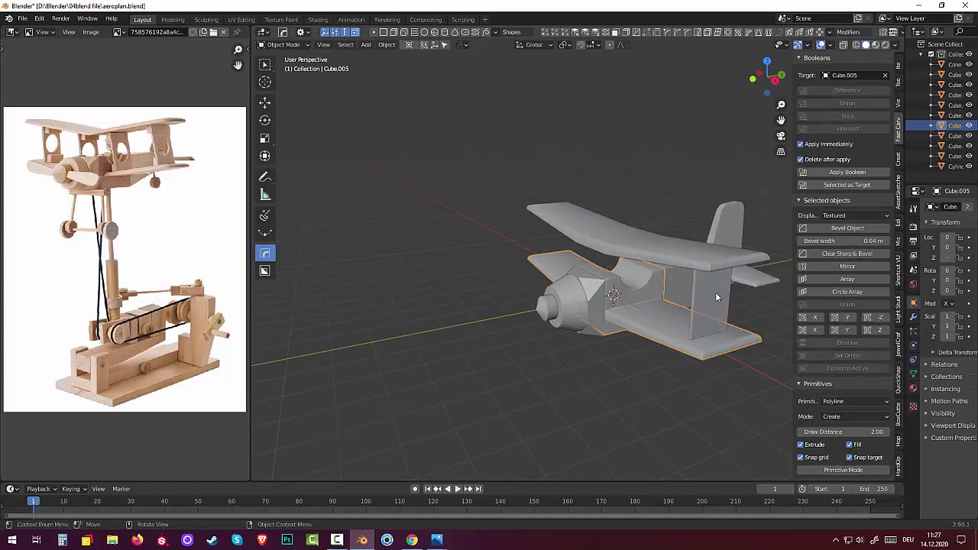
middle_drag(713, 303, 685, 353)
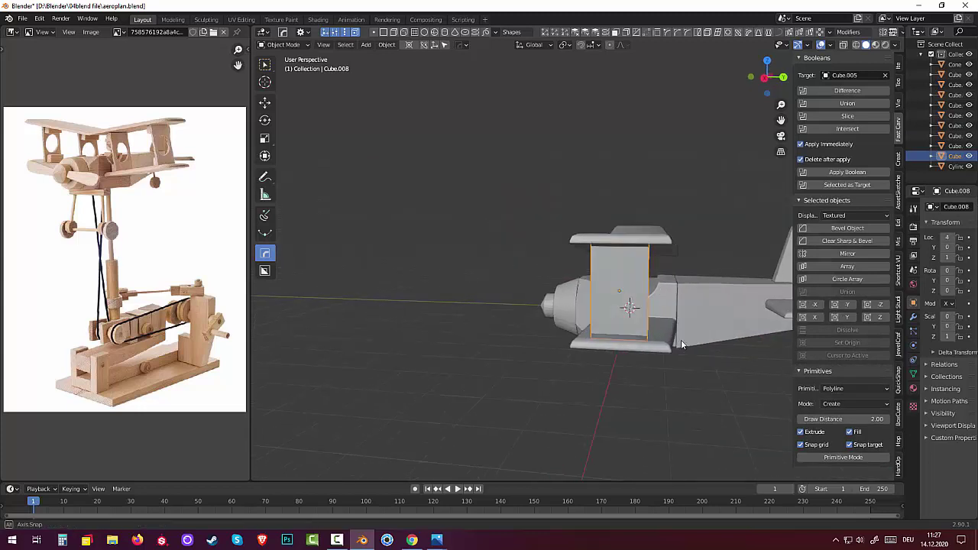
click(670, 393)
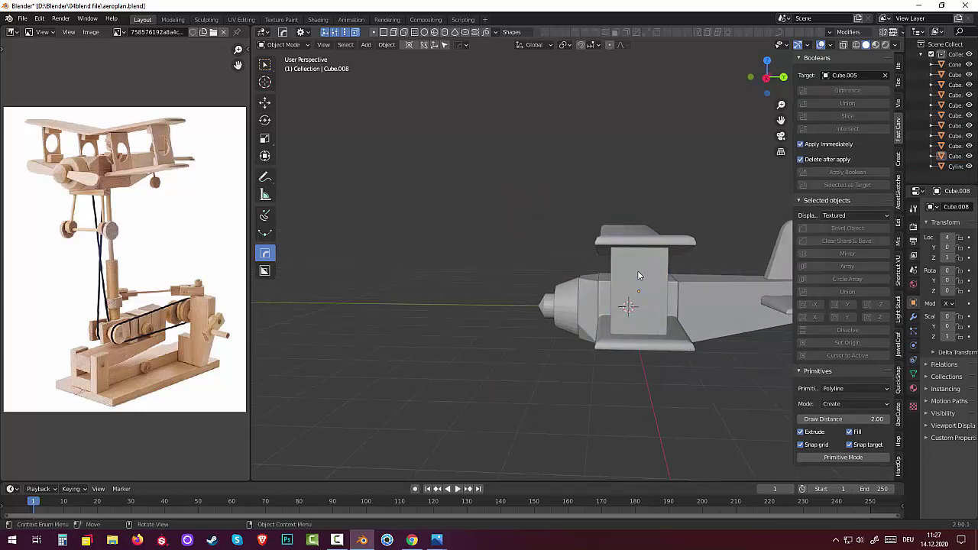
middle_drag(638, 275, 730, 277)
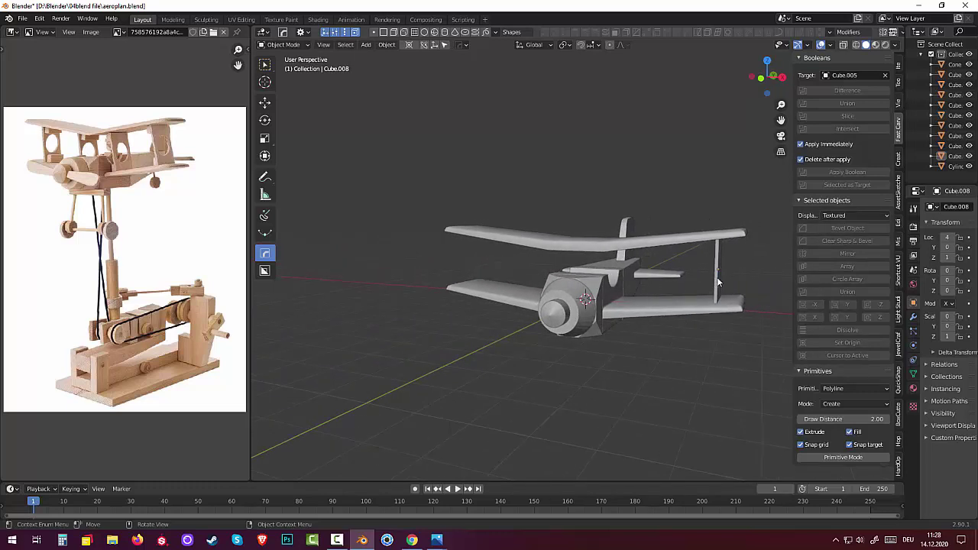
mouse_move(715, 282)
middle_down()
mouse_move(632, 295)
mouse_move(660, 304)
middle_up()
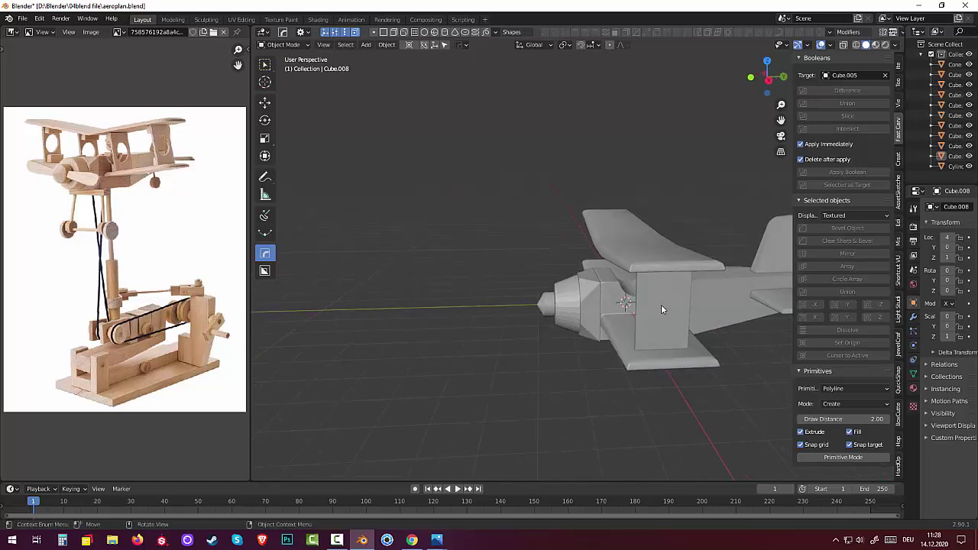
click(663, 302)
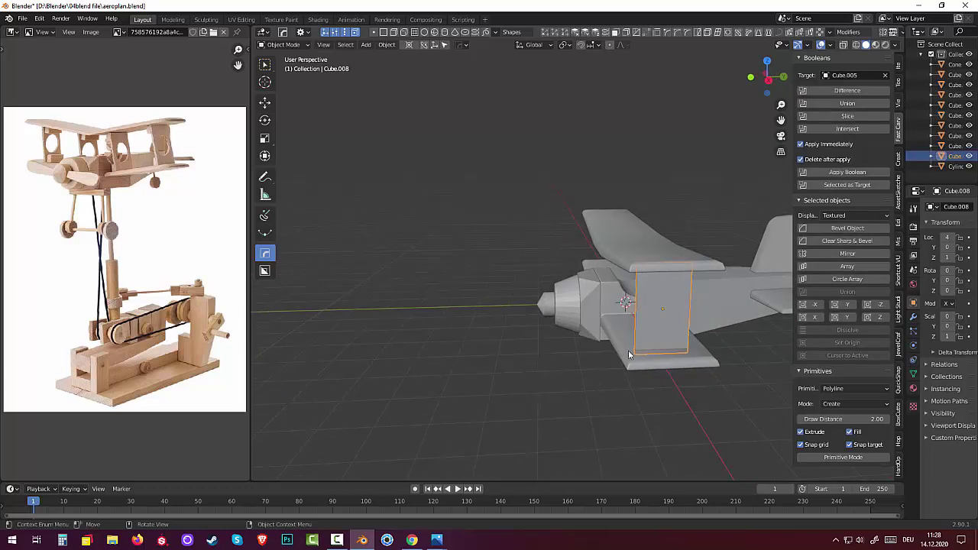
click(529, 445)
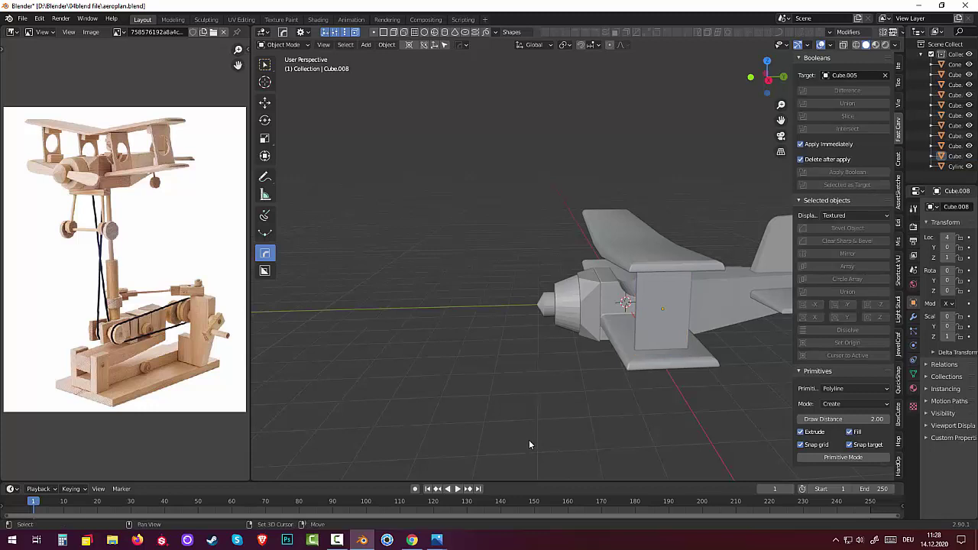
key(shift+a)
mouse_move(476, 311)
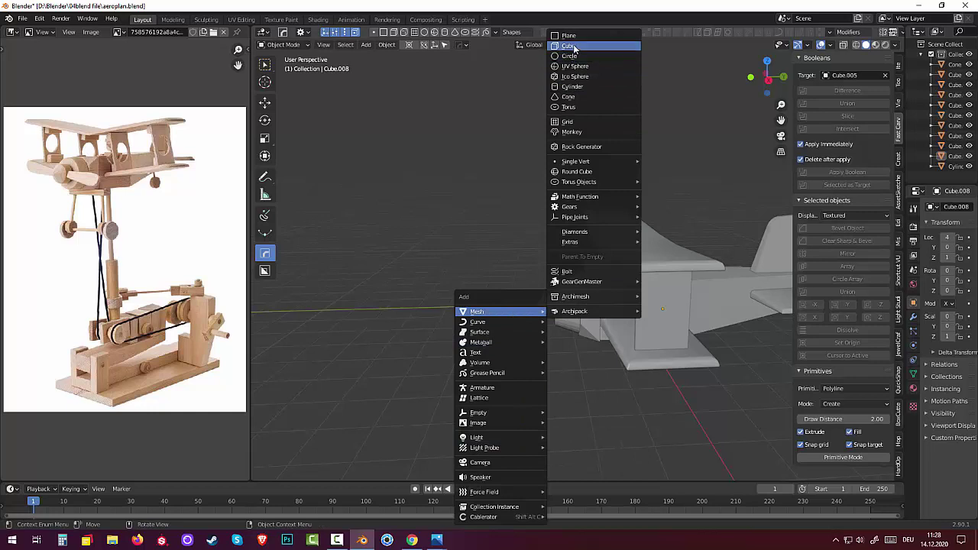
Add a new cylinder rotated 90° on Y and place it beside the right-hand strut
click(581, 85)
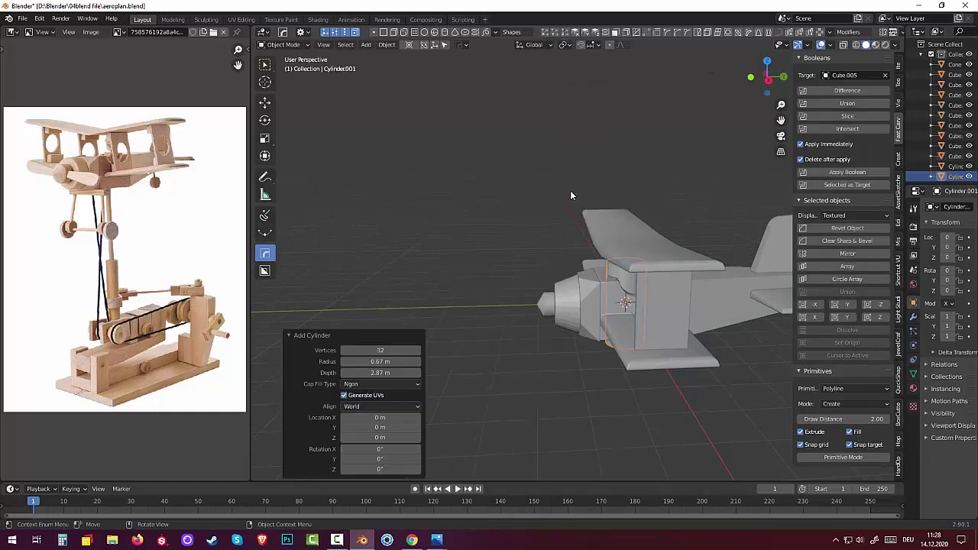
click(382, 458)
text(90)
key(Return)
mouse_move(479, 440)
middle_down()
mouse_move(660, 407)
mouse_move(649, 402)
middle_up()
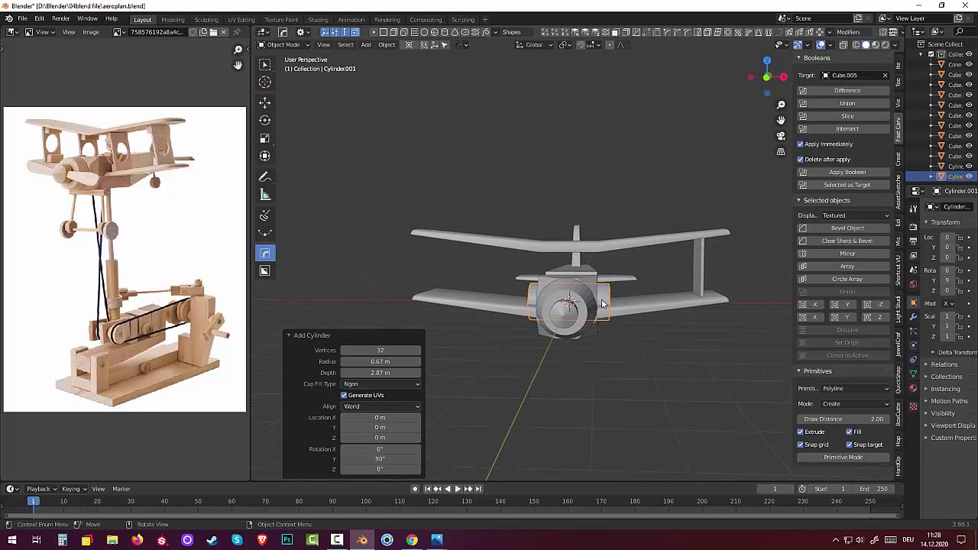
key(g)
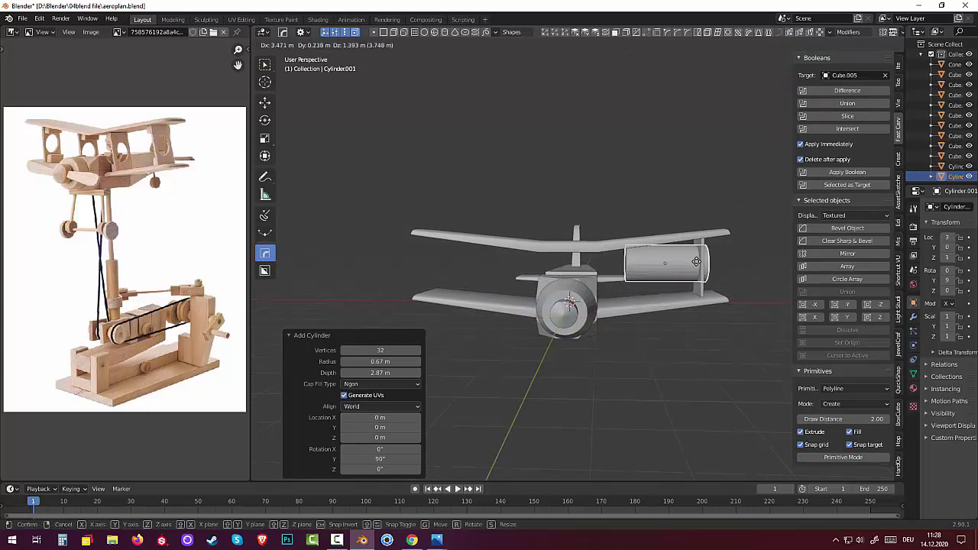
click(718, 262)
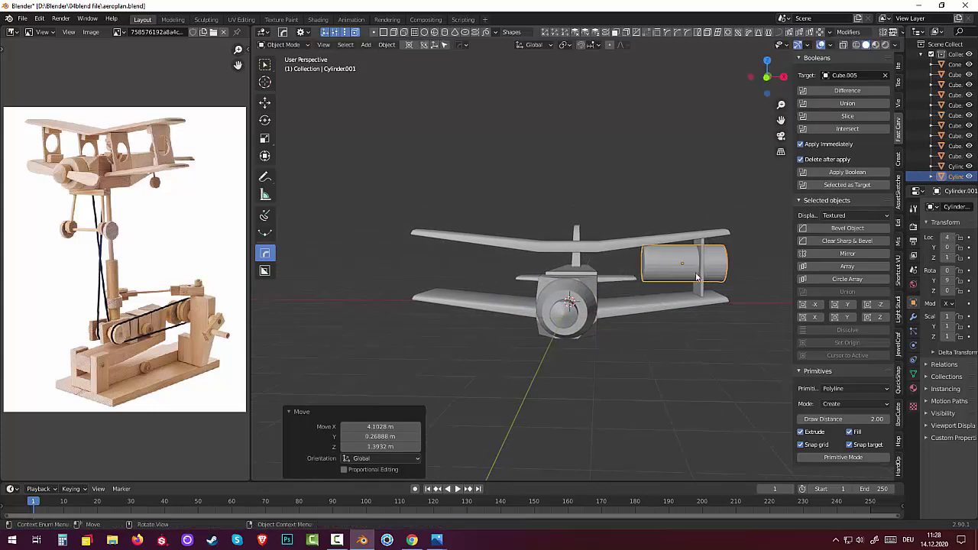
mouse_move(718, 262)
middle_down()
mouse_move(660, 346)
mouse_move(562, 343)
mouse_move(554, 333)
middle_up()
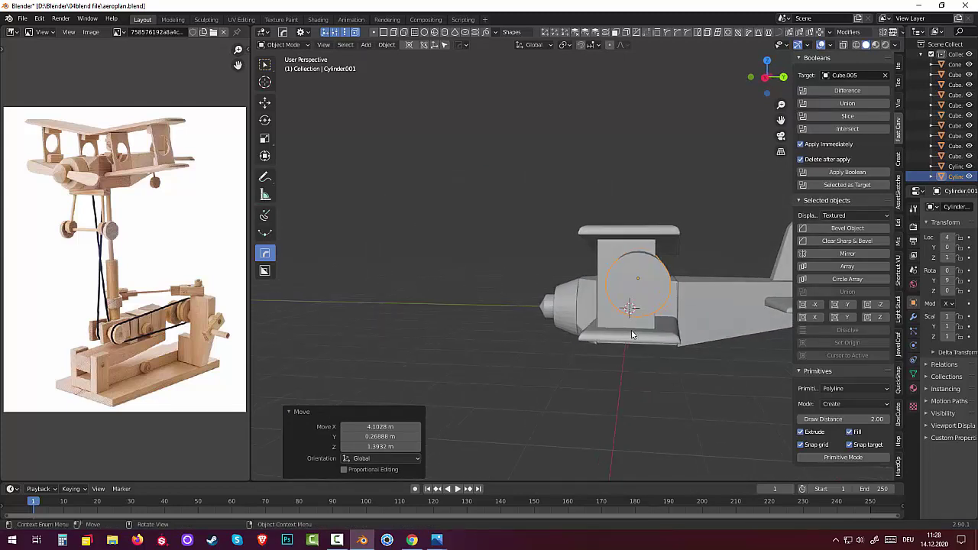
Scale the cylinder to 0.7 and centre it over the strut's upper part in side view
key(s)
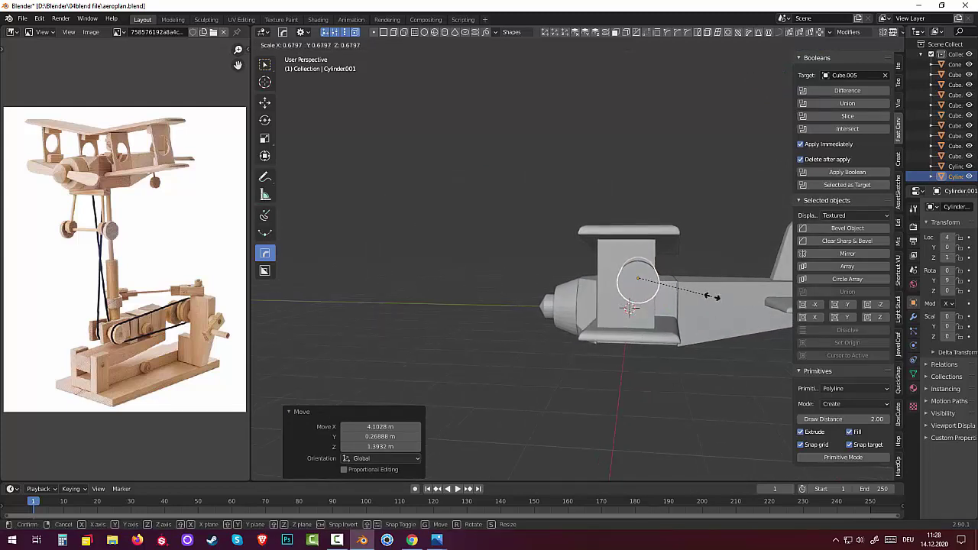
click(715, 300)
key(KP_3)
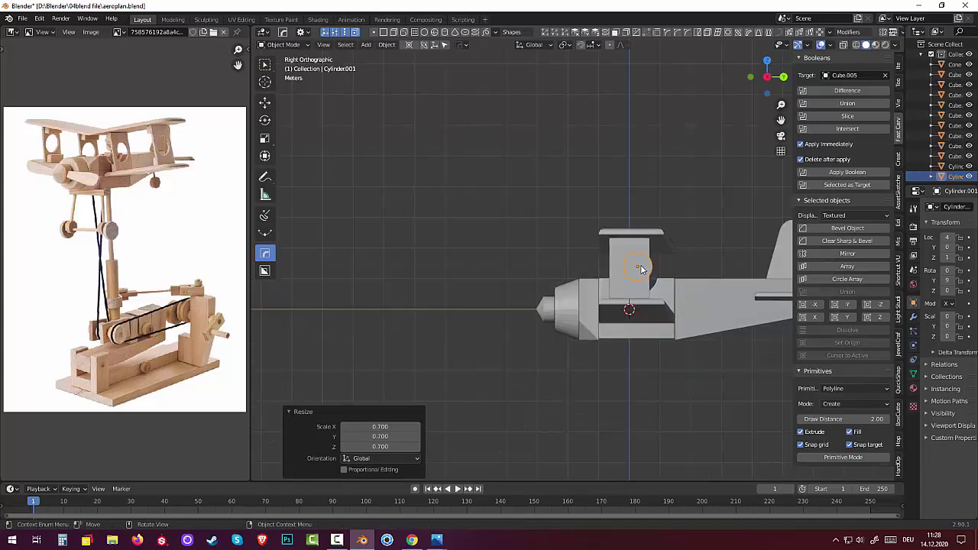
key(alt+v)
key(Escape)
key(g)
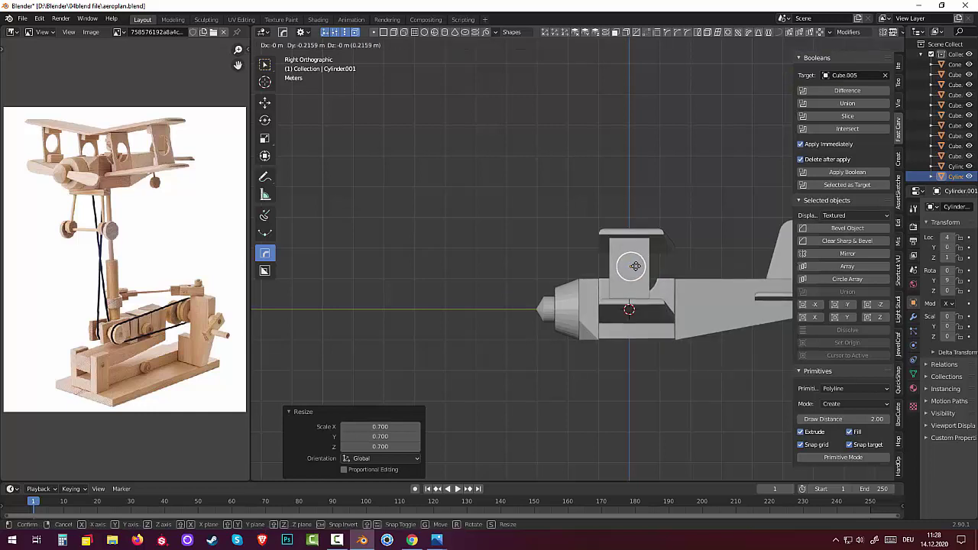
click(634, 266)
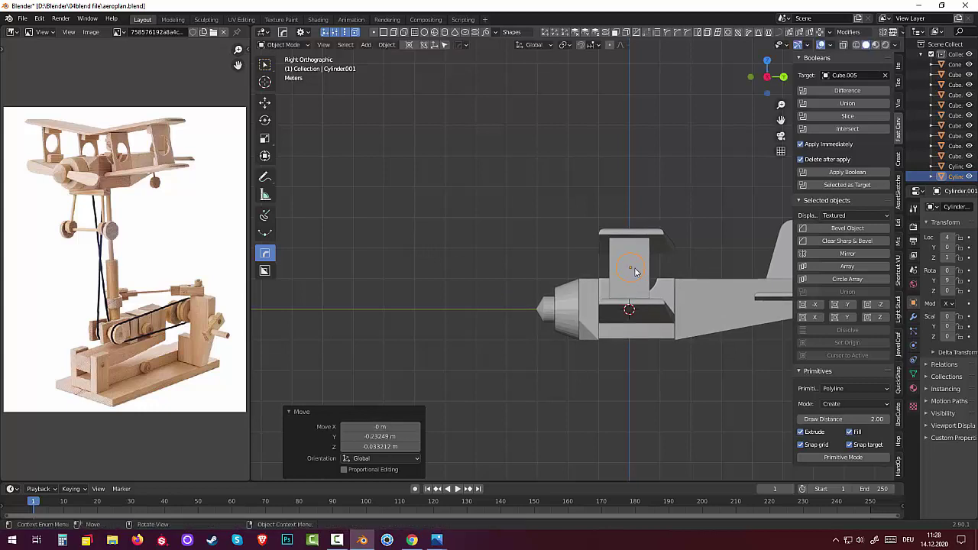
middle_drag(634, 266, 747, 308)
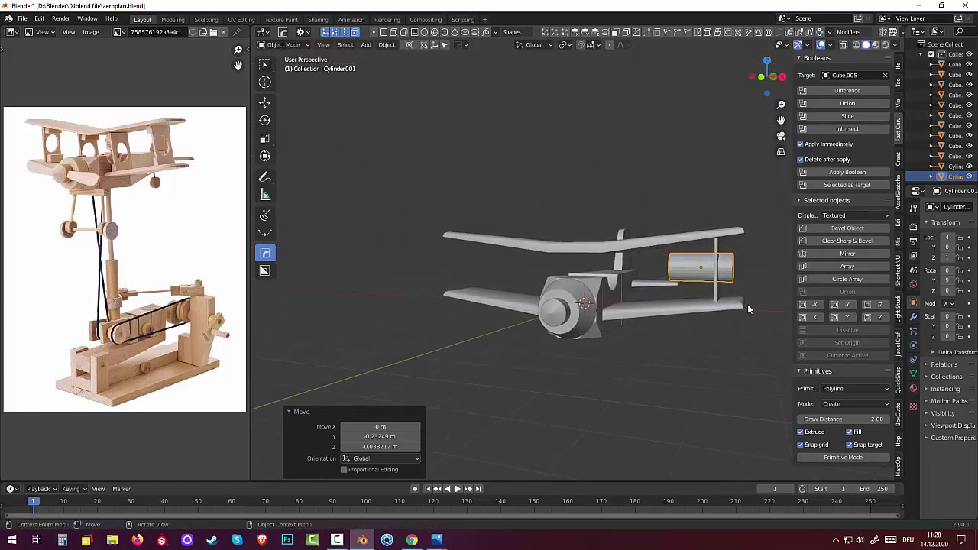
Retarget the Boolean to strut Cube.008 and apply Difference to cut the cylinder's round hole
click(885, 75)
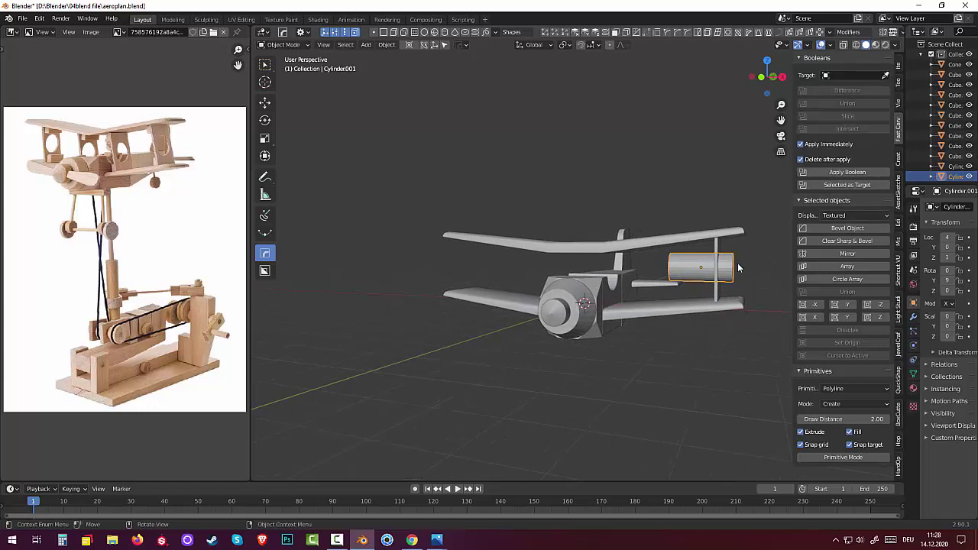
click(885, 75)
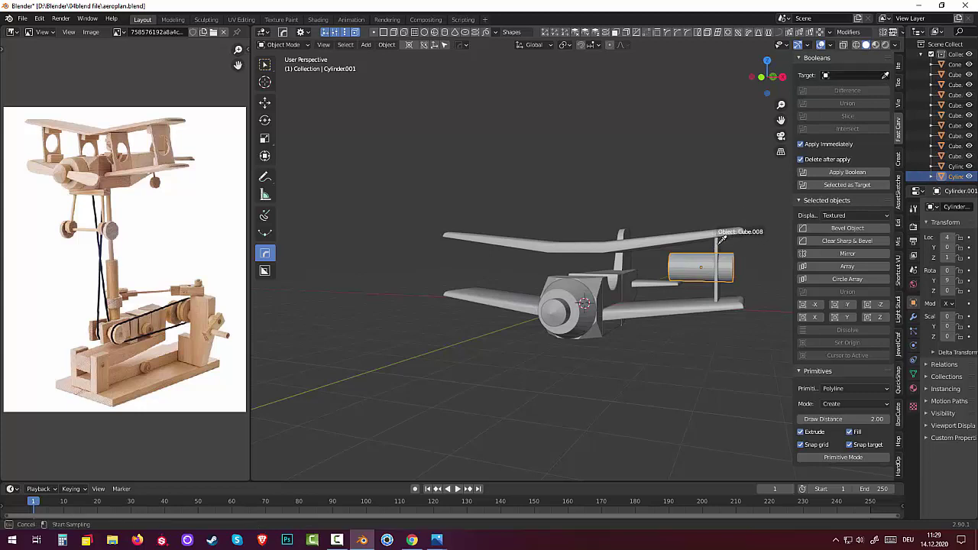
click(718, 242)
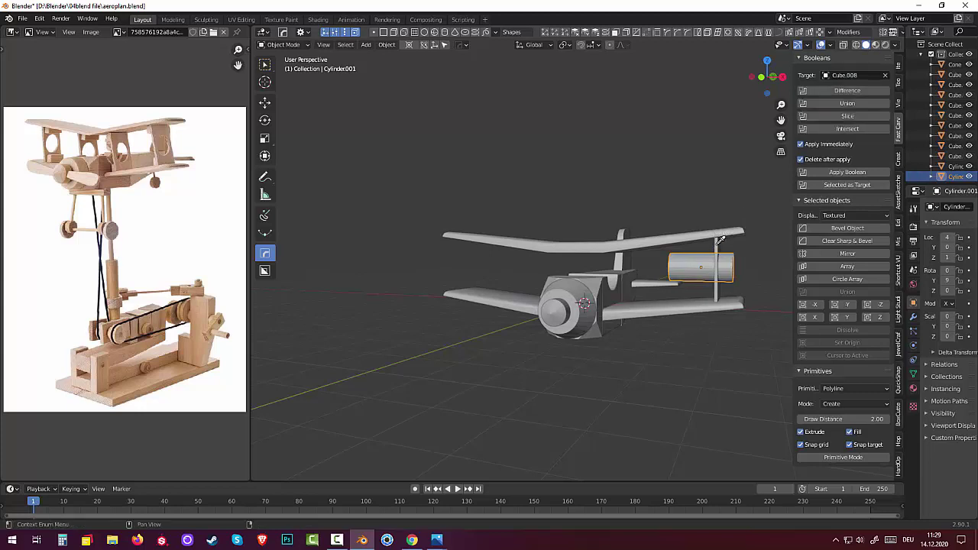
click(839, 90)
mouse_move(744, 220)
middle_down()
mouse_move(669, 315)
mouse_move(710, 318)
mouse_move(713, 309)
middle_up()
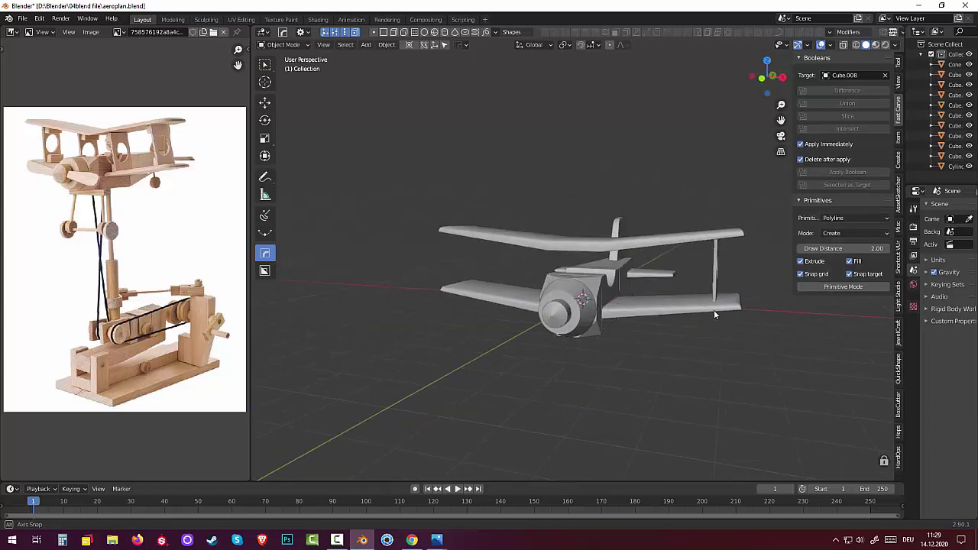
Duplicate the holed strut about 2.11 m inboard along X and adjust its height between the wings
click(279, 46)
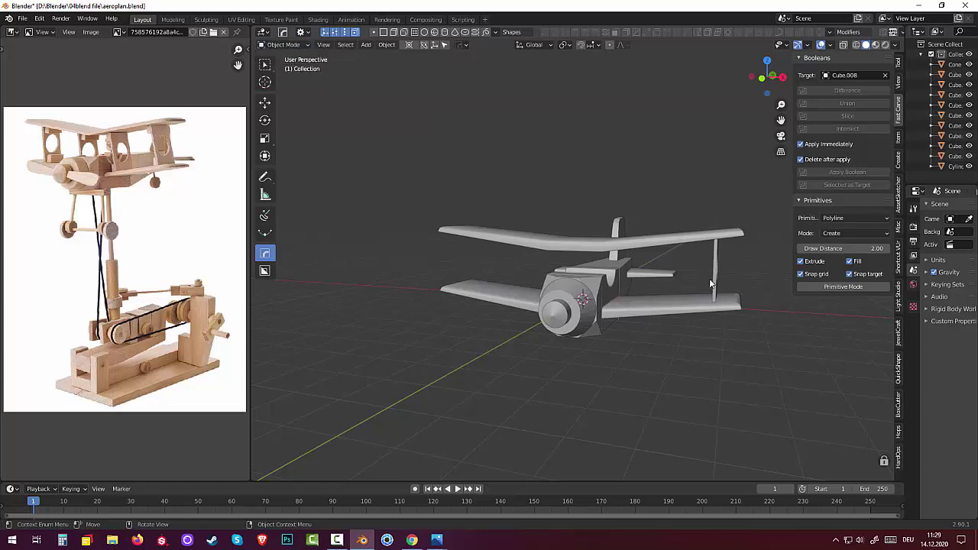
click(713, 281)
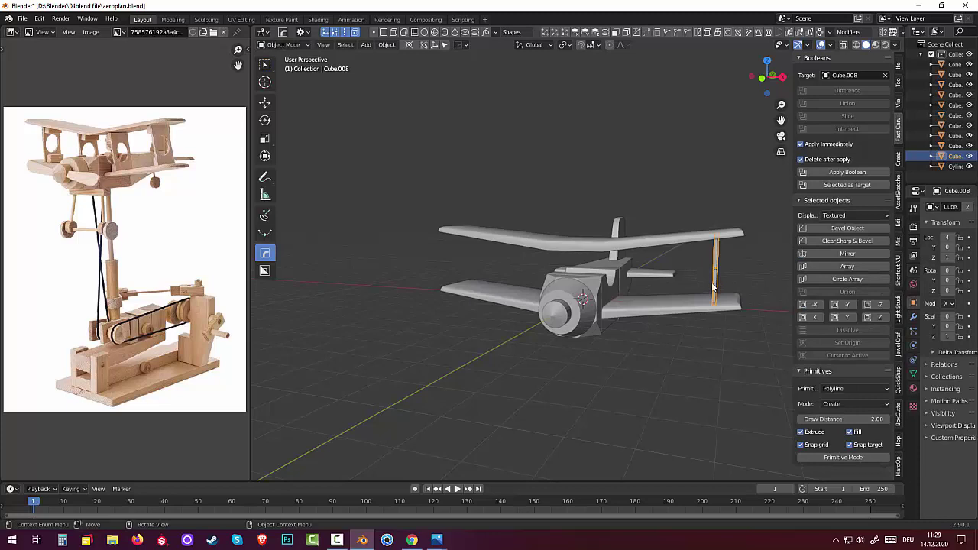
key(shift+d)
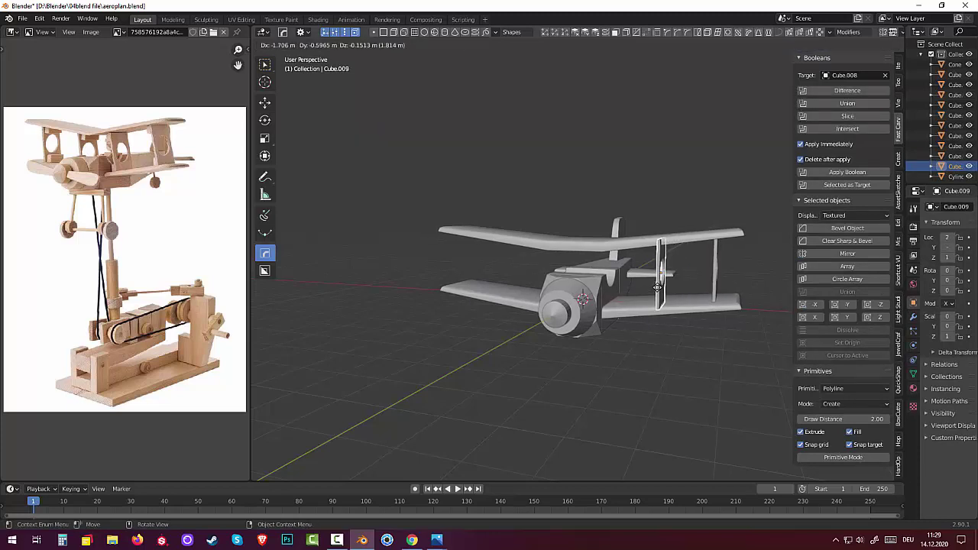
key(x)
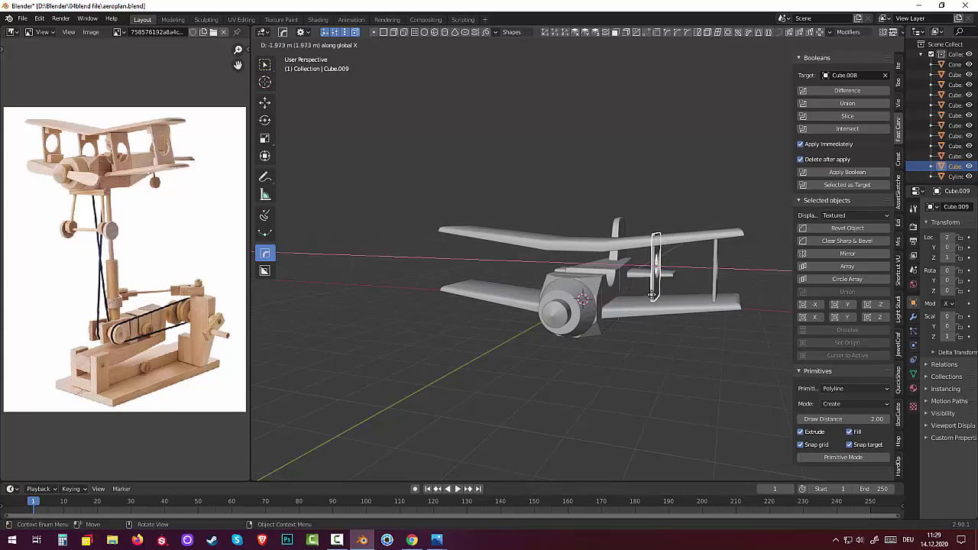
click(648, 300)
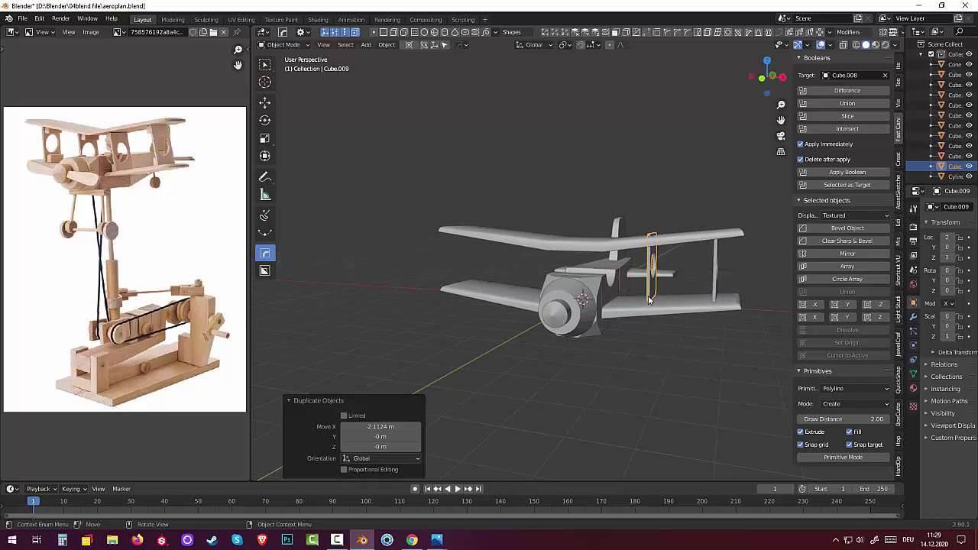
key(KP_3)
key(KP_1)
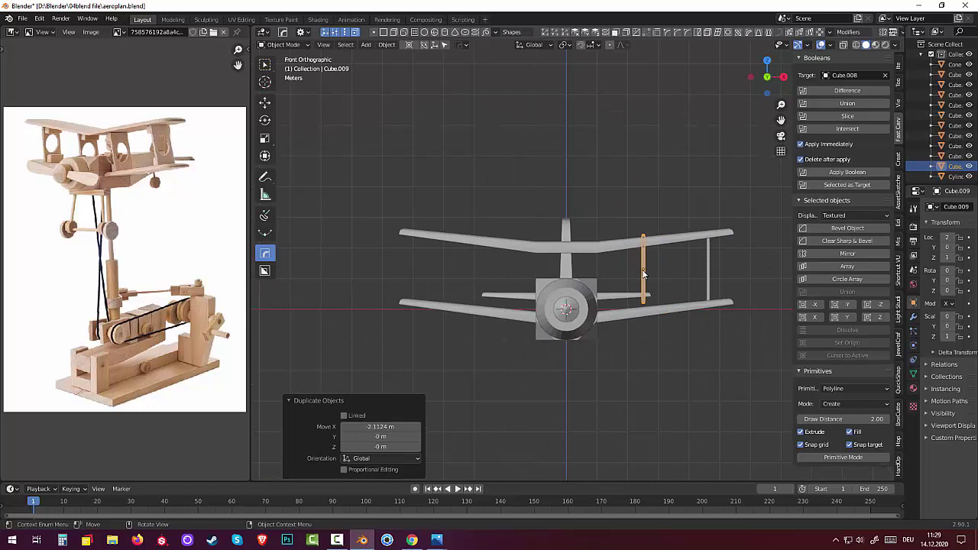
key(g)
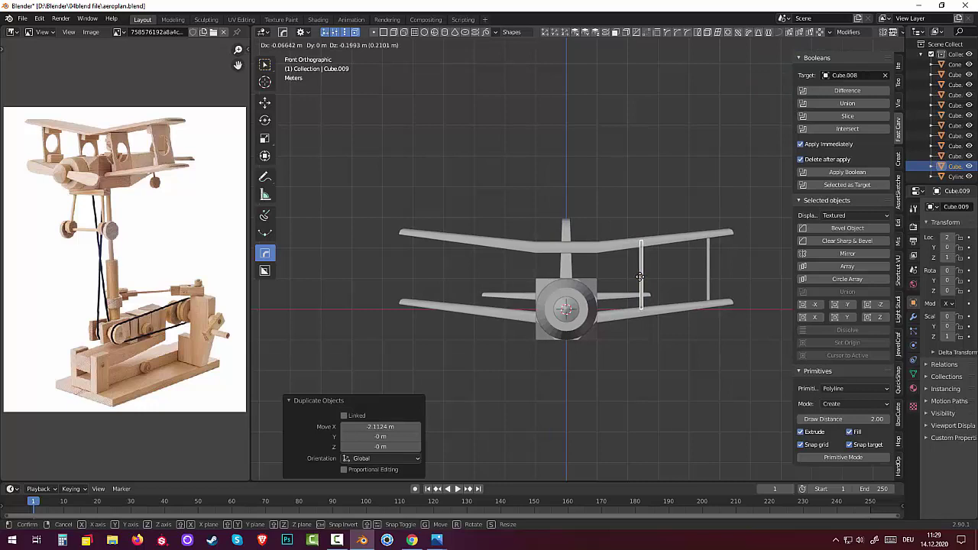
click(640, 278)
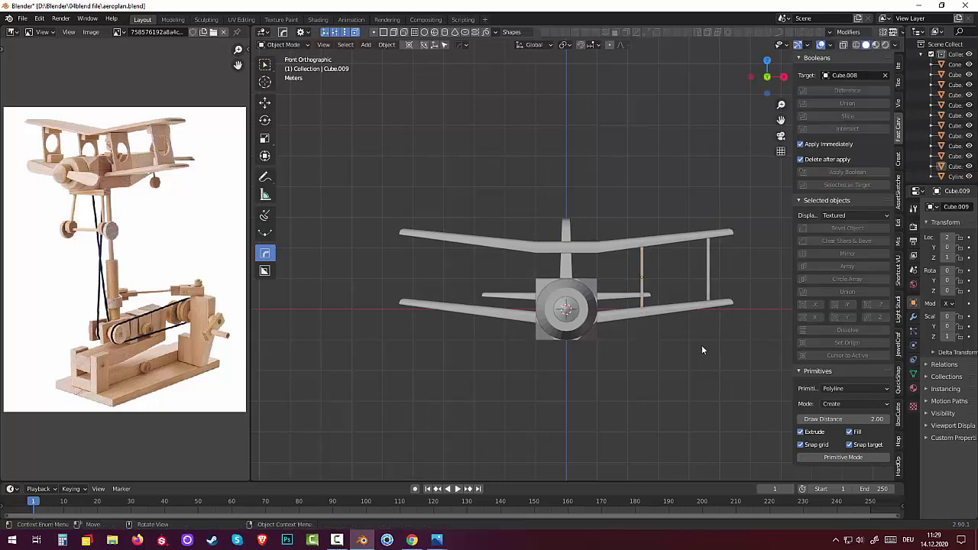
mouse_move(699, 346)
middle_down()
mouse_move(665, 345)
mouse_move(706, 336)
middle_up()
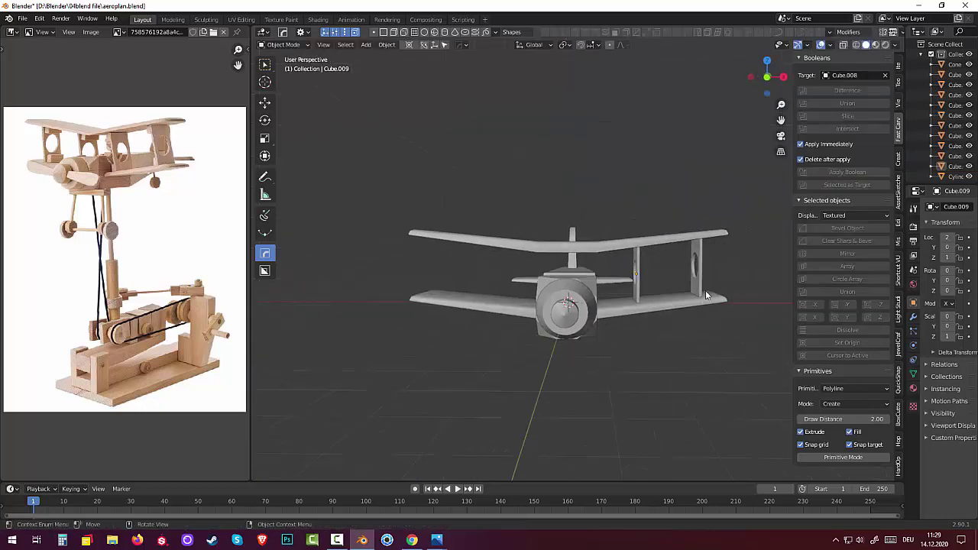
Join the outer and inner holed struts into one object
click(694, 281)
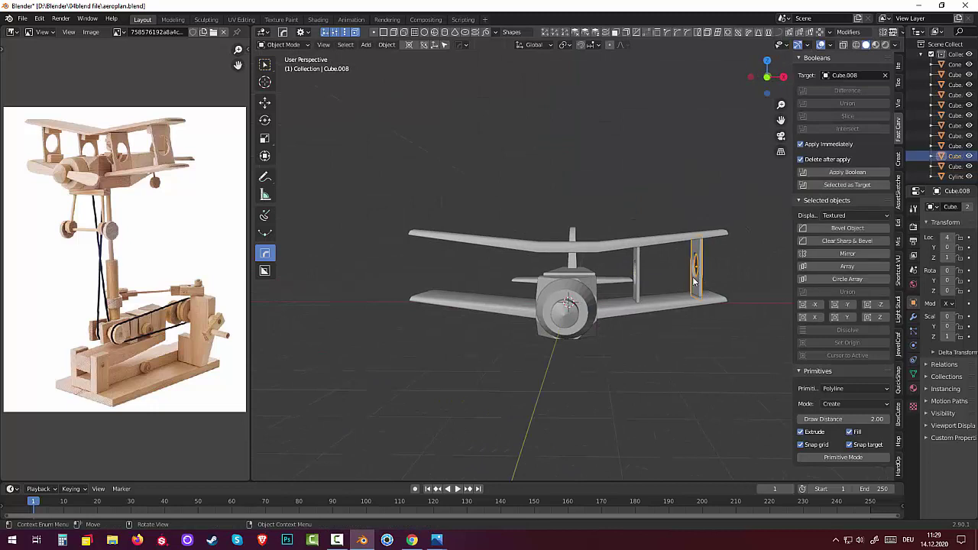
shift+click(635, 288)
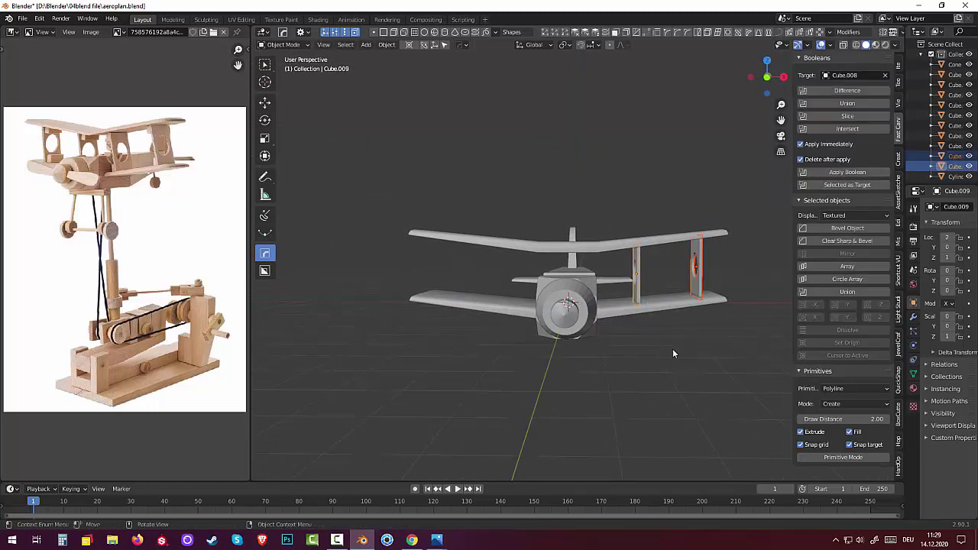
middle_drag(672, 349, 644, 358)
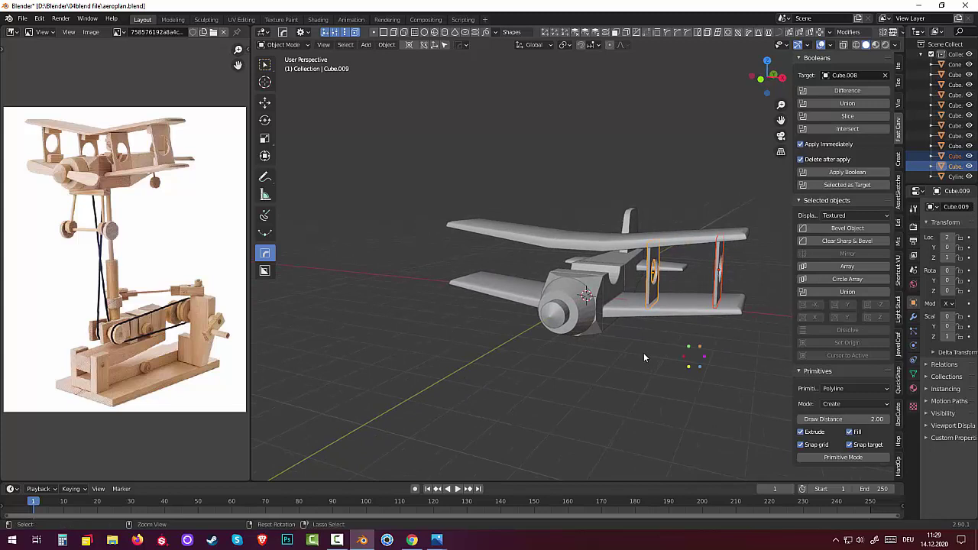
key(ctrl+j)
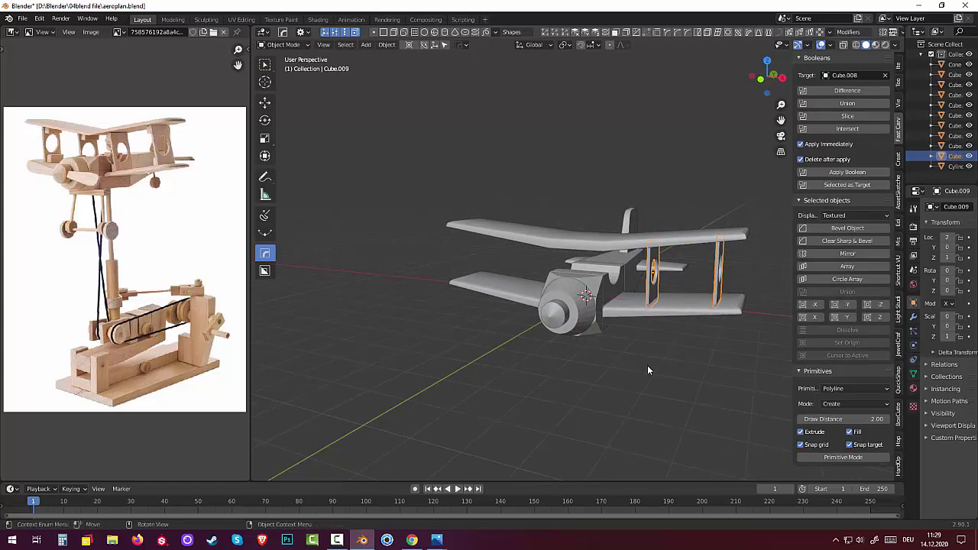
middle_drag(647, 369, 583, 400)
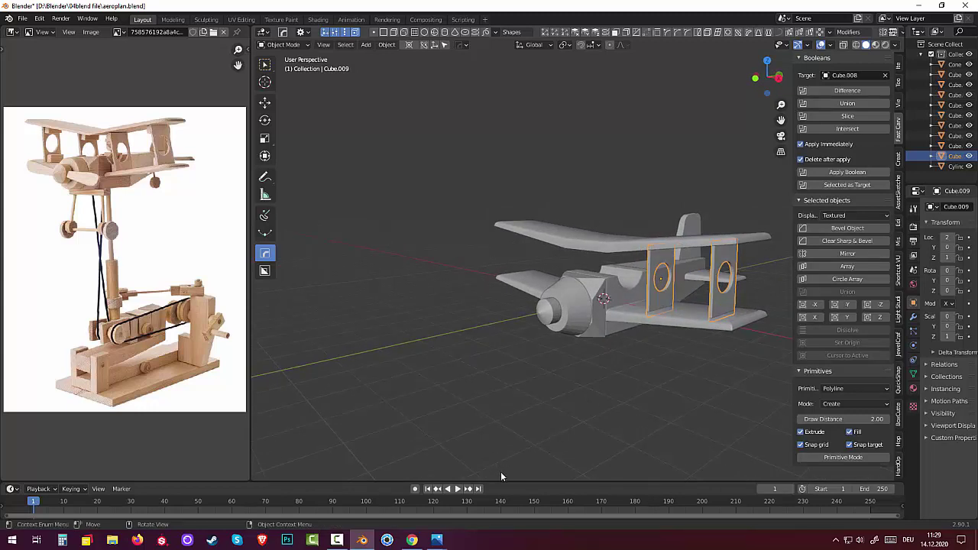
Set the joined struts' origin to the 3D cursor and reset their scale to 1
click(293, 46)
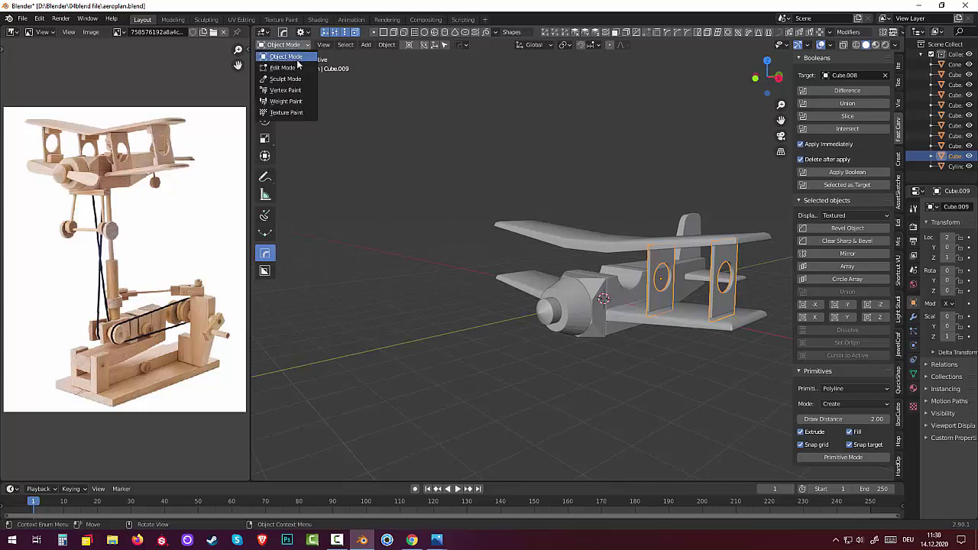
click(387, 44)
mouse_move(403, 67)
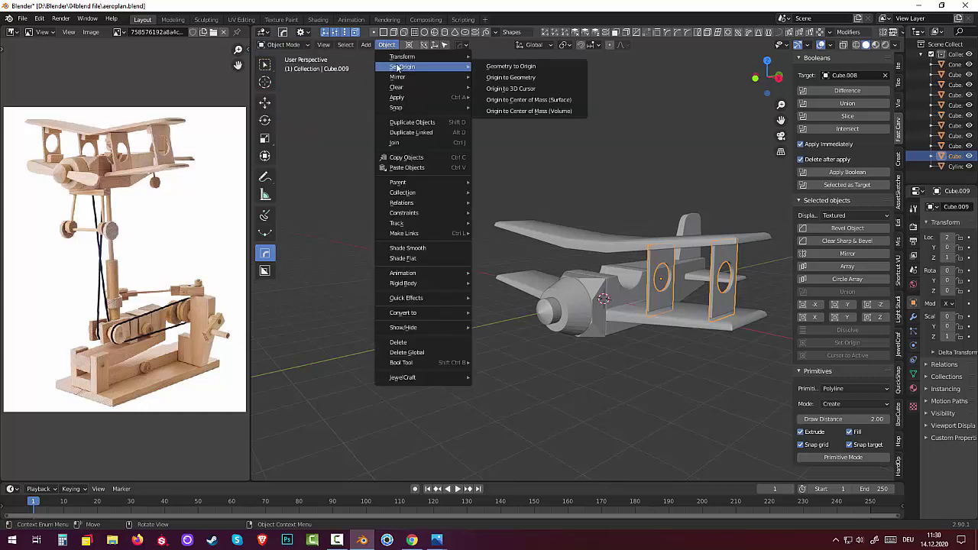
click(505, 89)
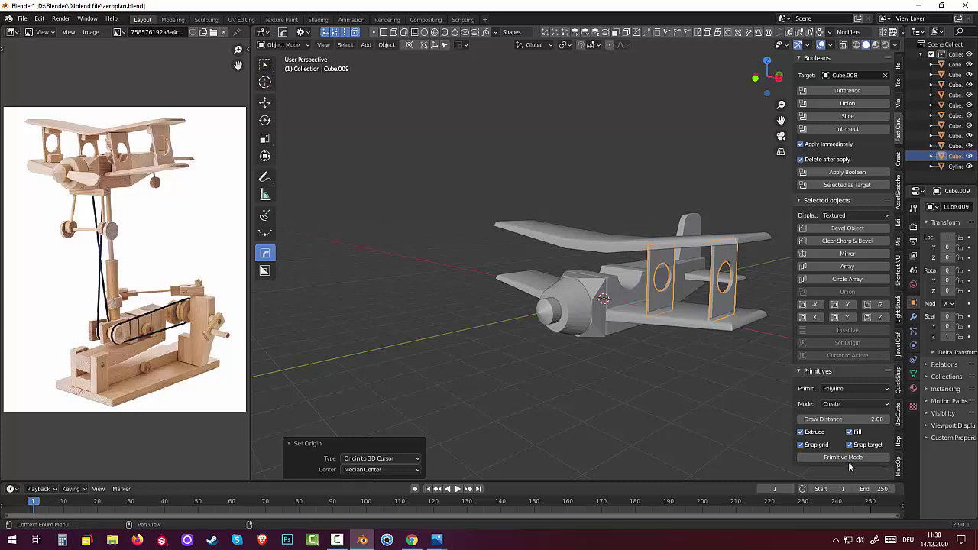
click(898, 69)
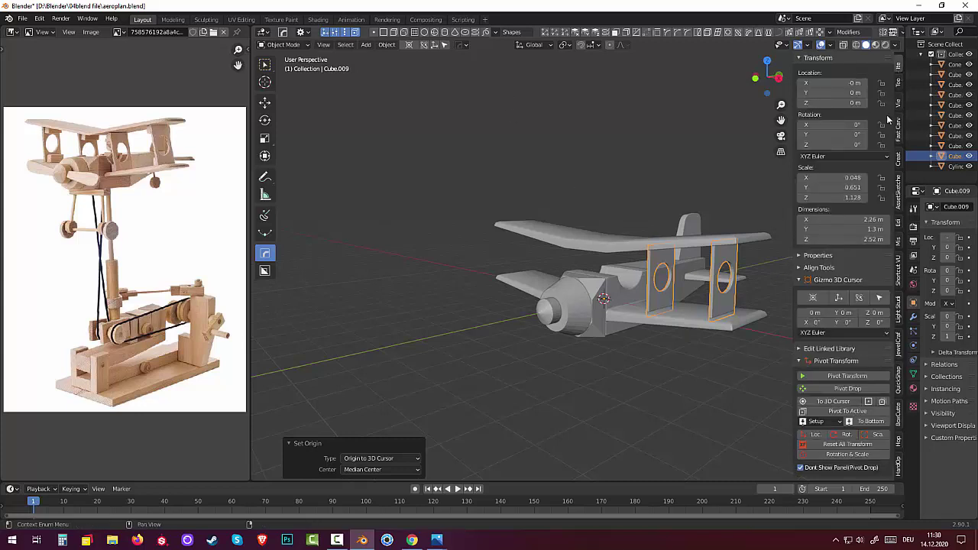
click(855, 445)
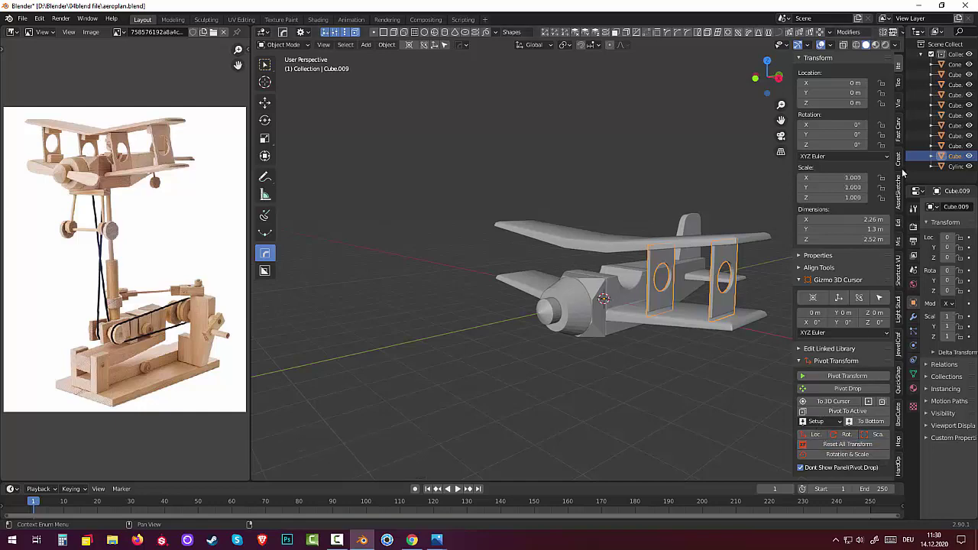
drag(904, 174, 852, 178)
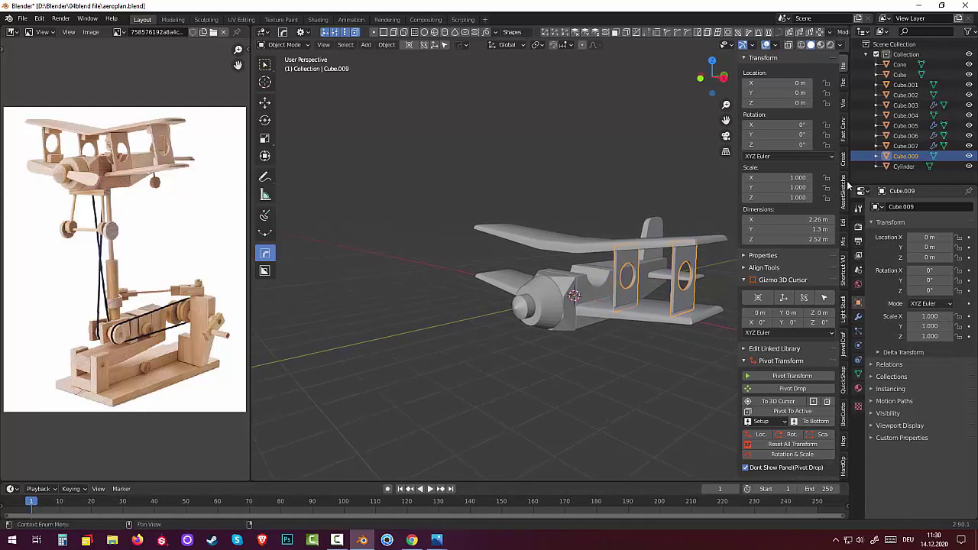
Add an X-axis Mirror modifier so the holed struts appear on both sides
click(858, 316)
click(886, 206)
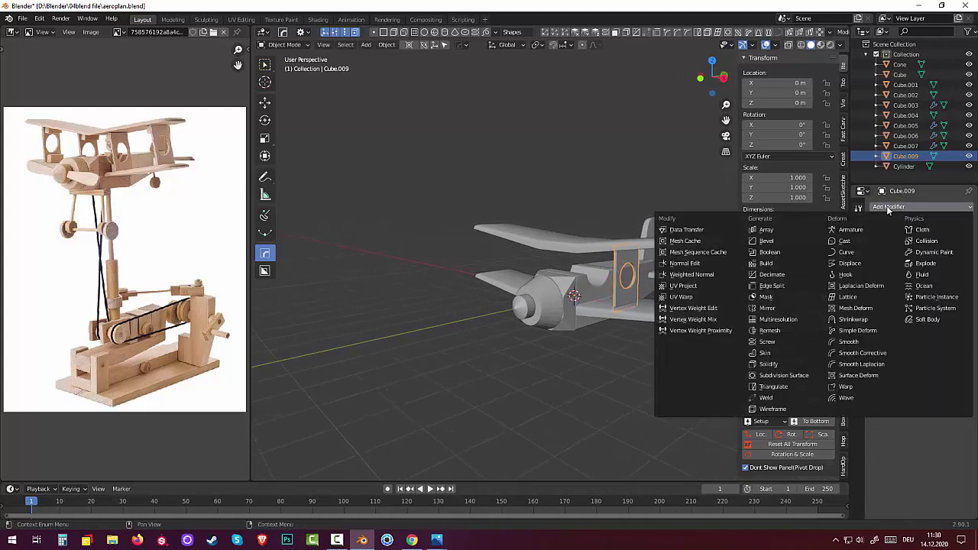
click(776, 311)
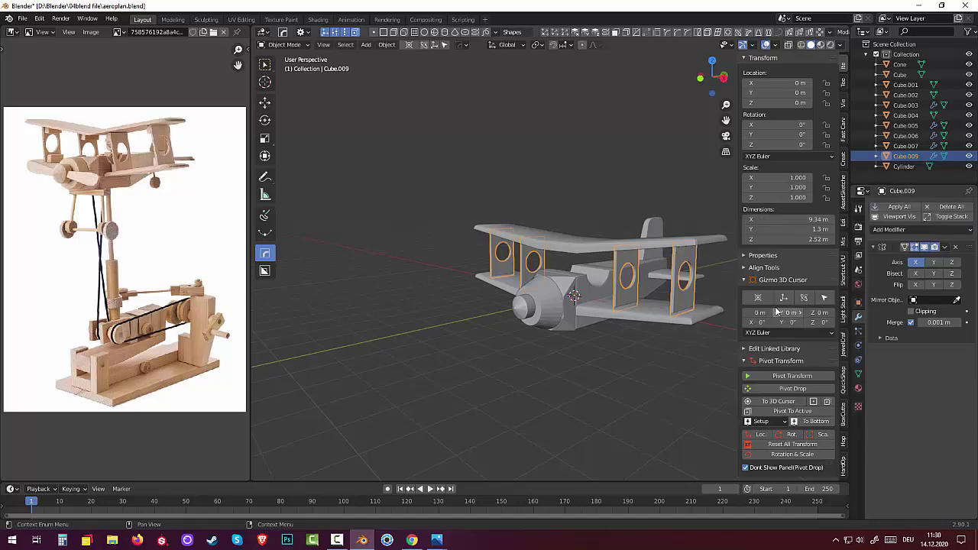
mouse_move(539, 414)
middle_down()
mouse_move(276, 409)
mouse_move(340, 396)
mouse_move(461, 408)
mouse_move(484, 398)
mouse_move(389, 395)
mouse_move(820, 411)
mouse_move(809, 410)
middle_up()
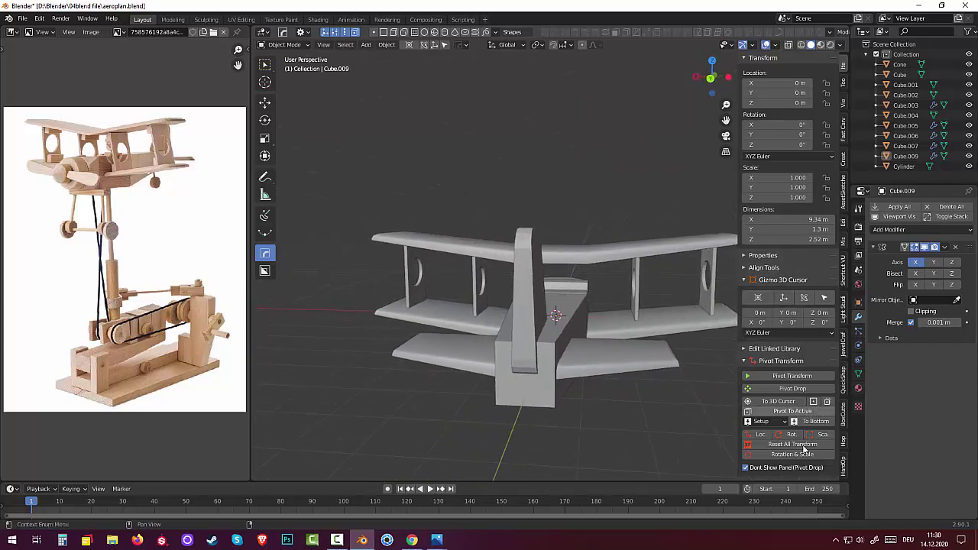
click(538, 389)
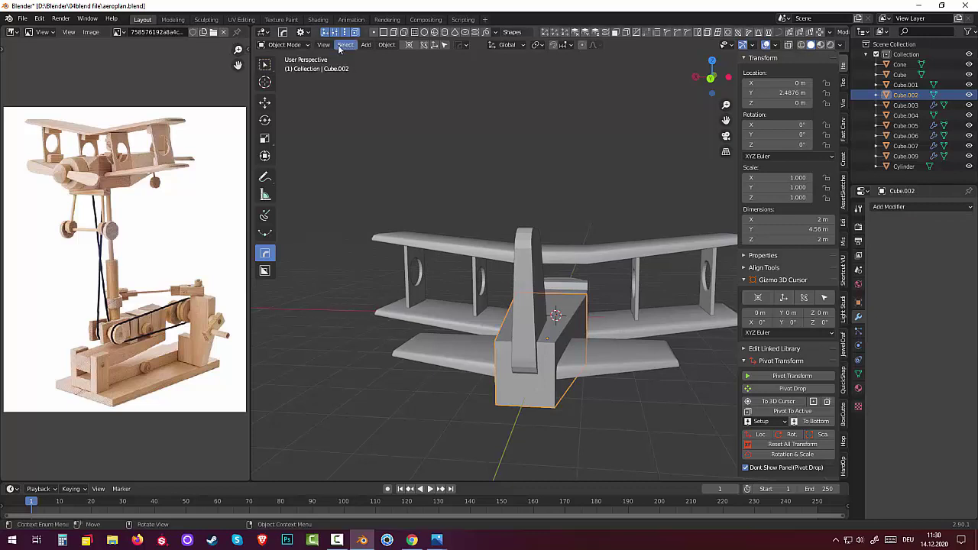
In Edit Mode, scale the fuselage's rear face to 0.68 along X to taper it
click(285, 47)
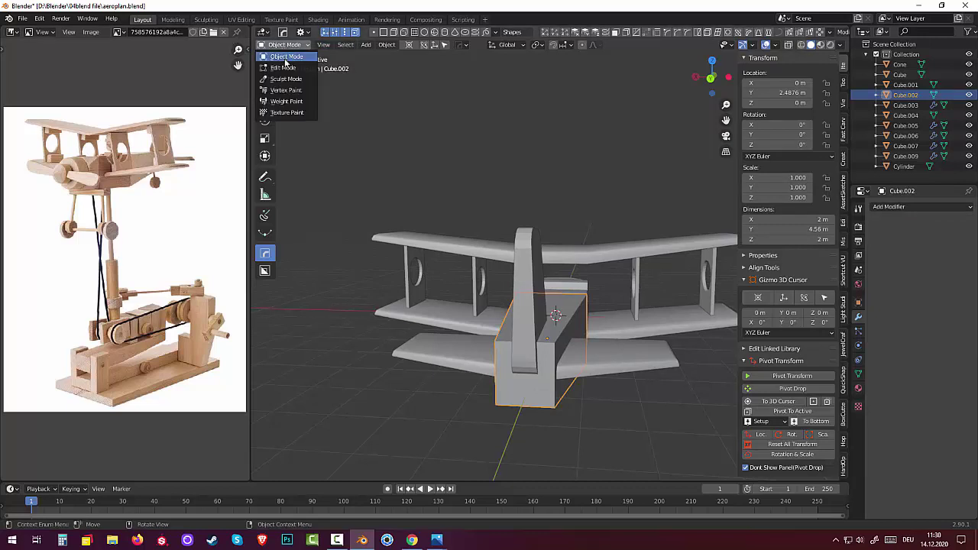
click(287, 58)
click(285, 46)
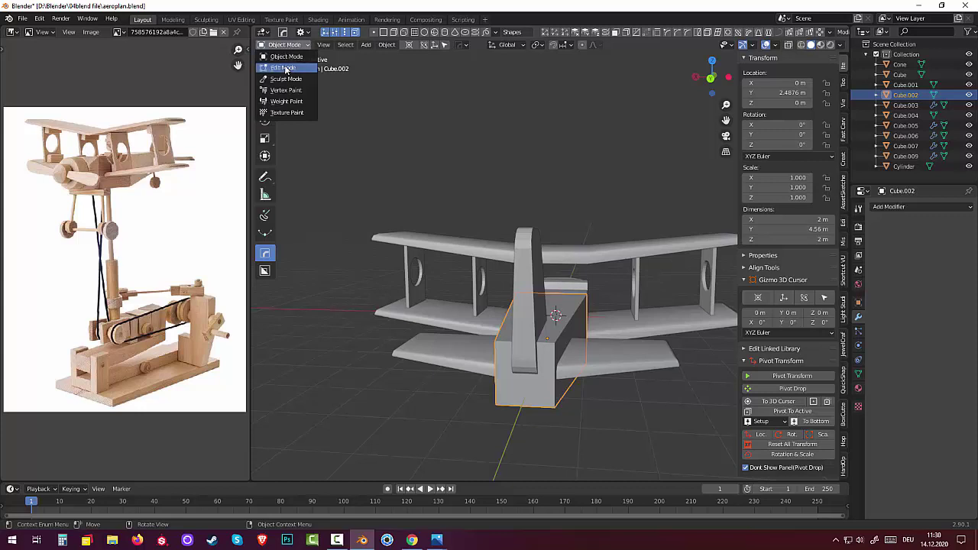
click(283, 67)
click(515, 390)
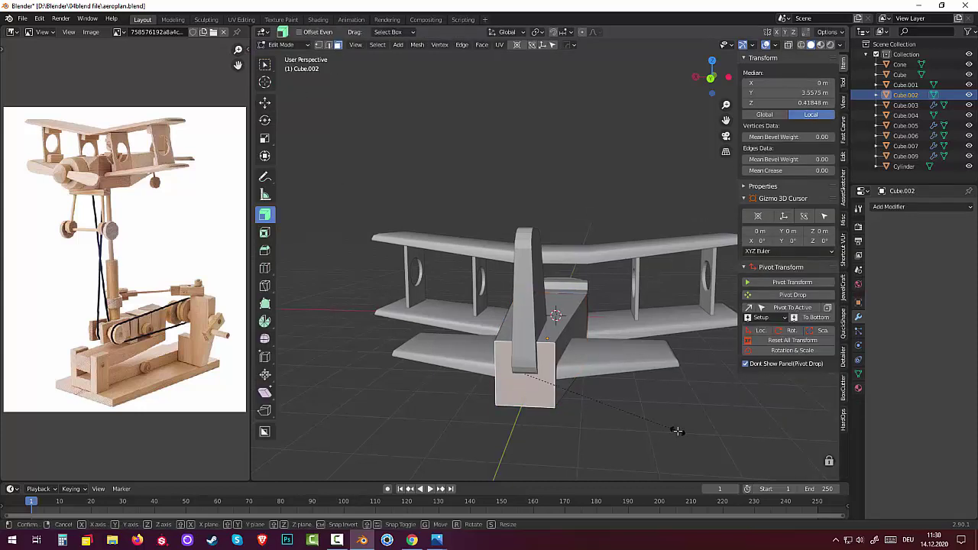
key(s)
key(x)
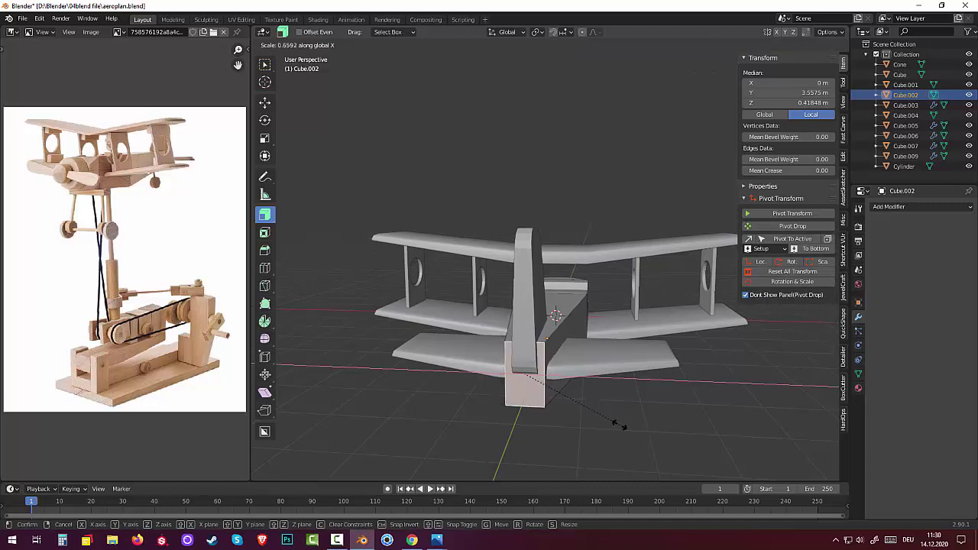
click(625, 425)
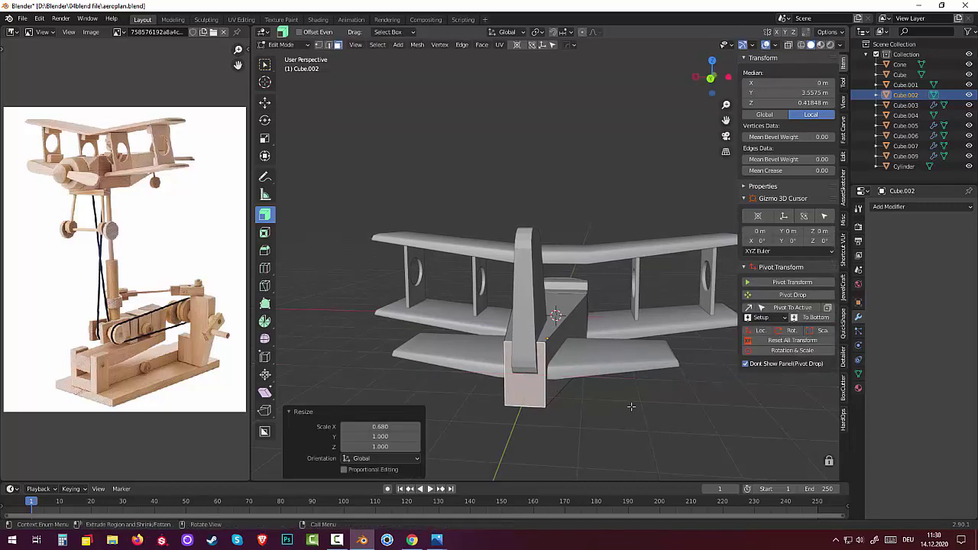
mouse_move(628, 409)
middle_down()
mouse_move(621, 420)
mouse_move(645, 414)
middle_up()
click(590, 356)
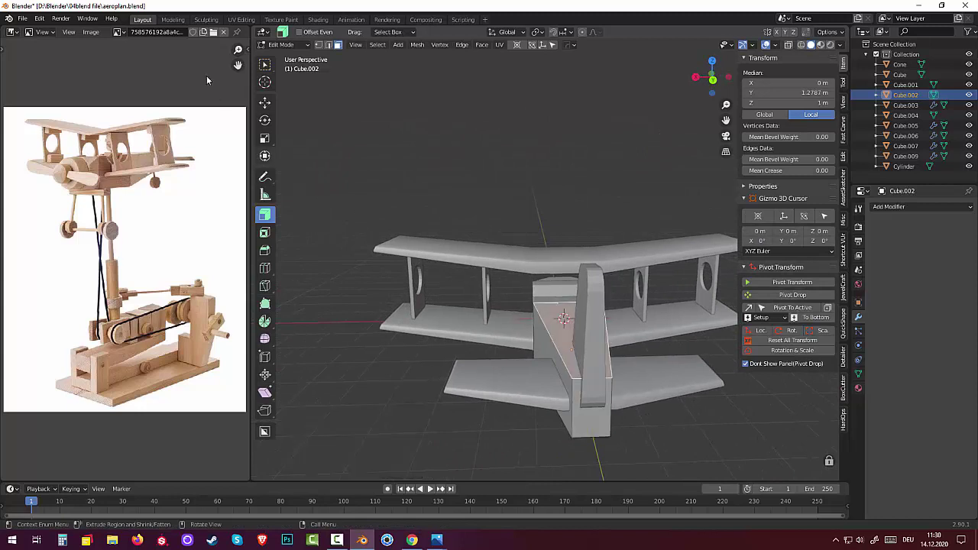
Back in Object Mode, scale the tail fin to 0.683 along X
click(294, 44)
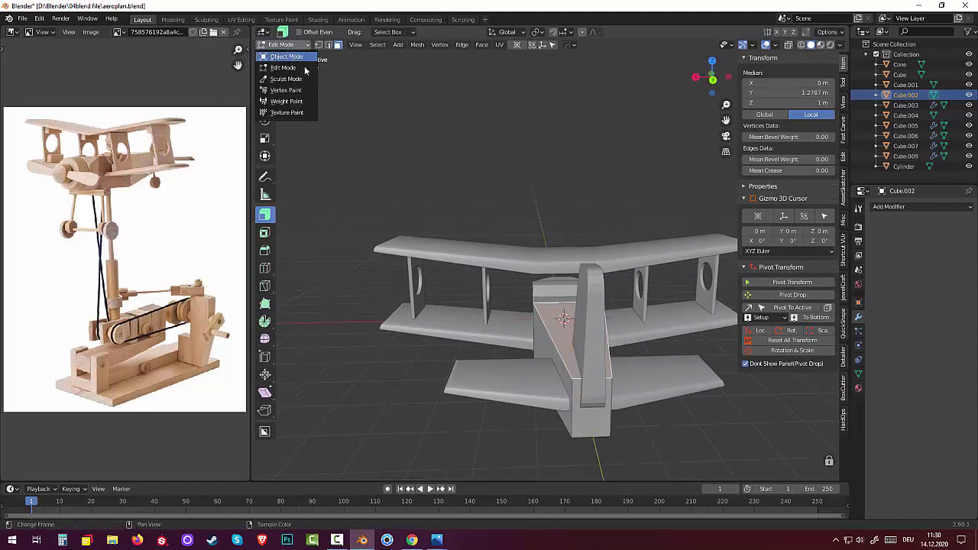
click(287, 56)
click(597, 351)
middle_drag(665, 378, 688, 382)
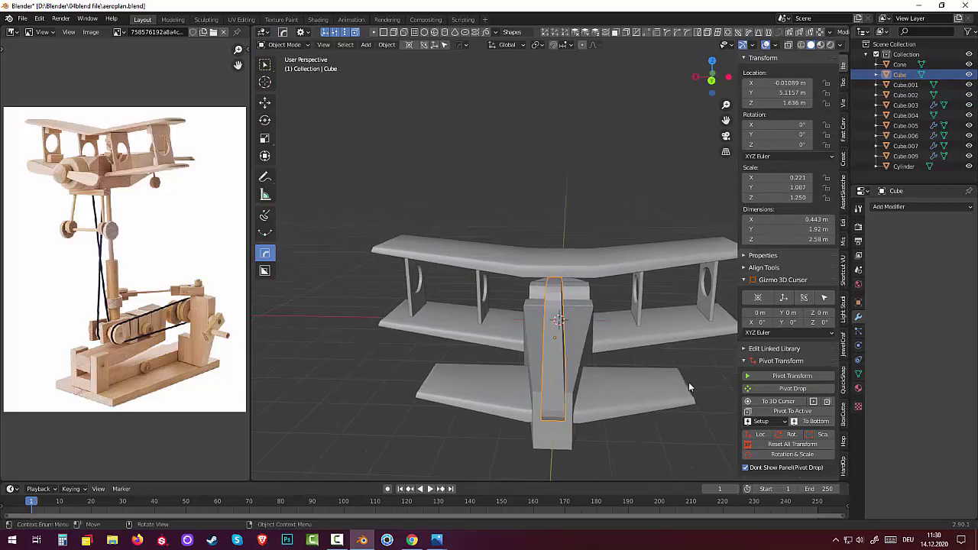
key(s)
key(x)
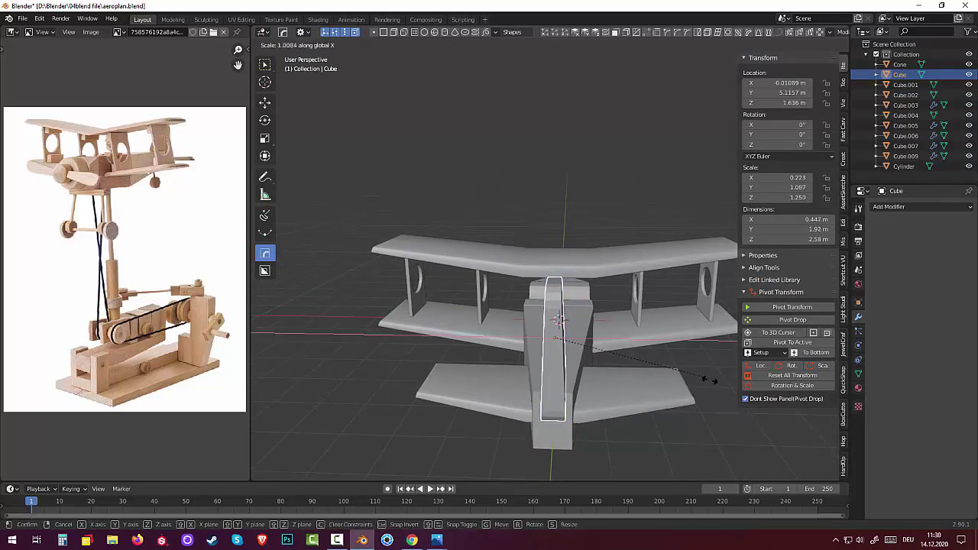
click(649, 390)
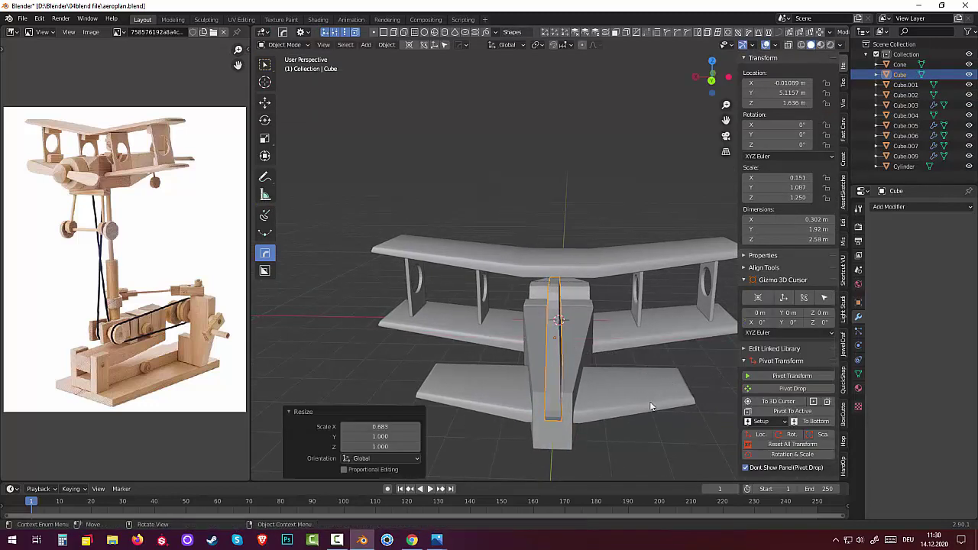
click(651, 422)
mouse_move(650, 422)
middle_down()
mouse_move(713, 389)
mouse_move(270, 360)
mouse_move(314, 379)
mouse_move(286, 379)
mouse_move(274, 395)
mouse_move(271, 387)
mouse_move(833, 383)
mouse_move(579, 376)
mouse_move(675, 352)
mouse_move(716, 370)
mouse_move(515, 426)
mouse_move(475, 427)
middle_up()
scroll(764, 384, up, 2)
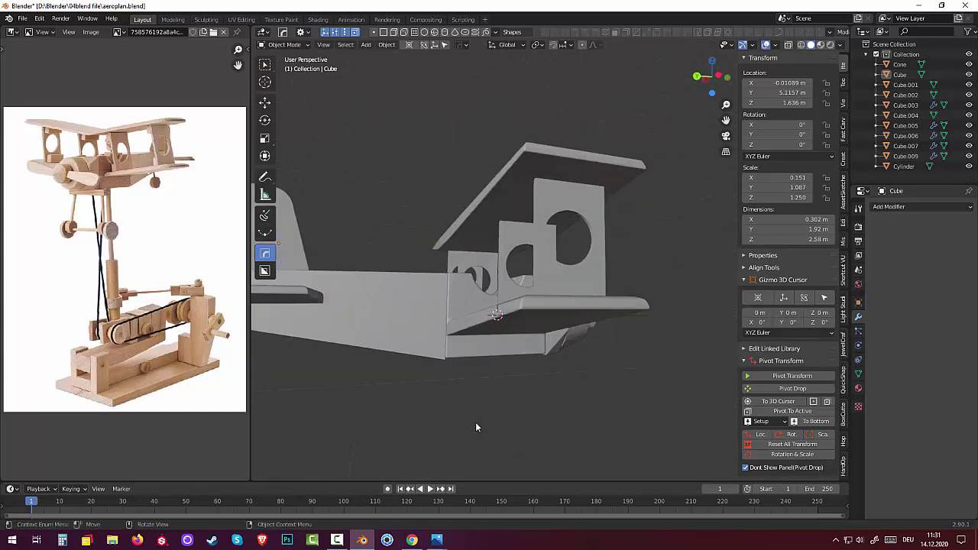
Bevel the fuselage's edges with a HardOps 3-segment bevel of 0.06 m
click(404, 324)
scroll(404, 326, down, 2)
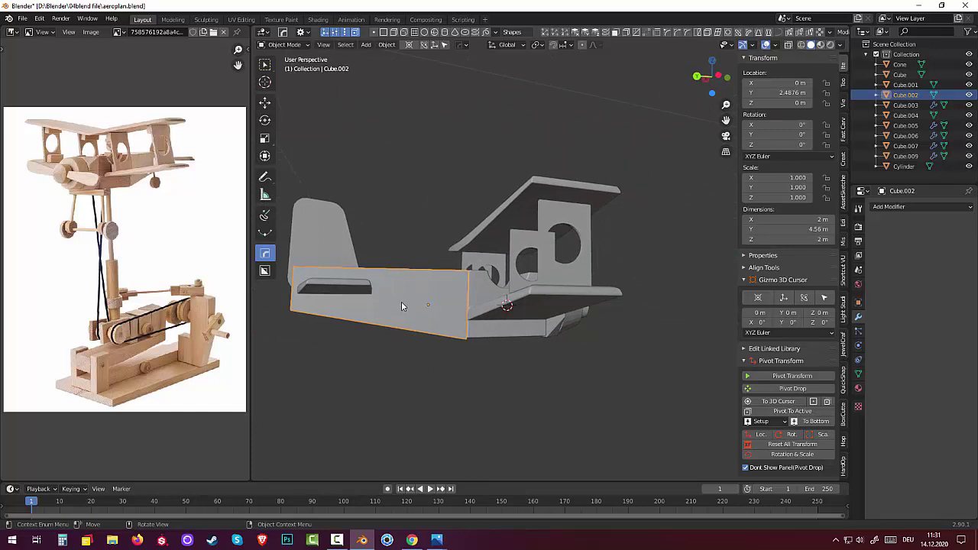
key(q)
click(461, 168)
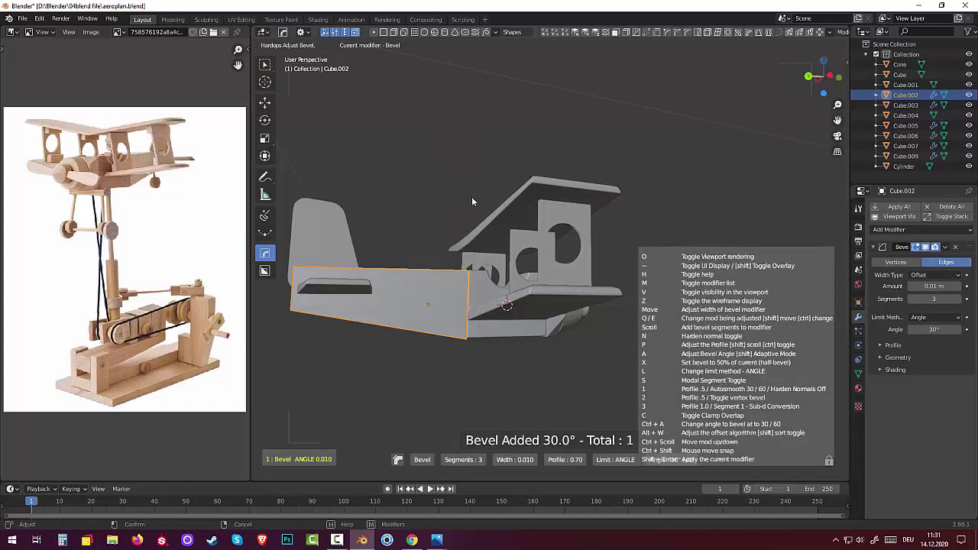
click(538, 380)
middle_drag(511, 334, 514, 410)
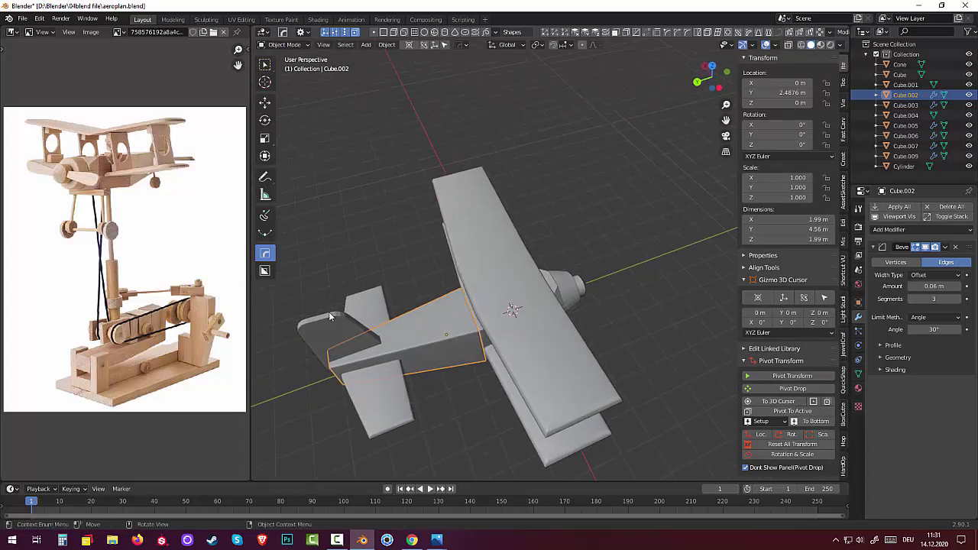
Bevel the tail fin's edges with a HardOps bevel of 0.0685 m
click(330, 330)
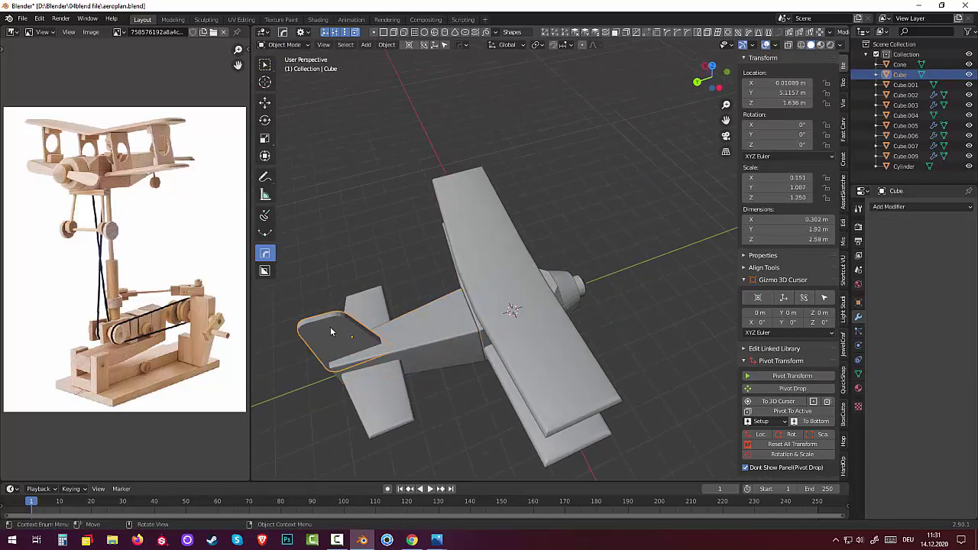
key(q)
click(428, 261)
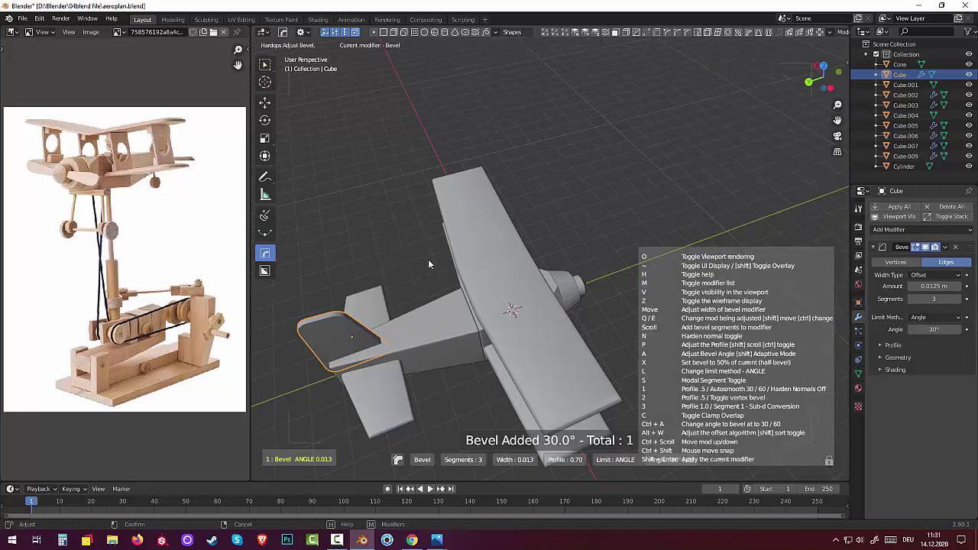
click(401, 268)
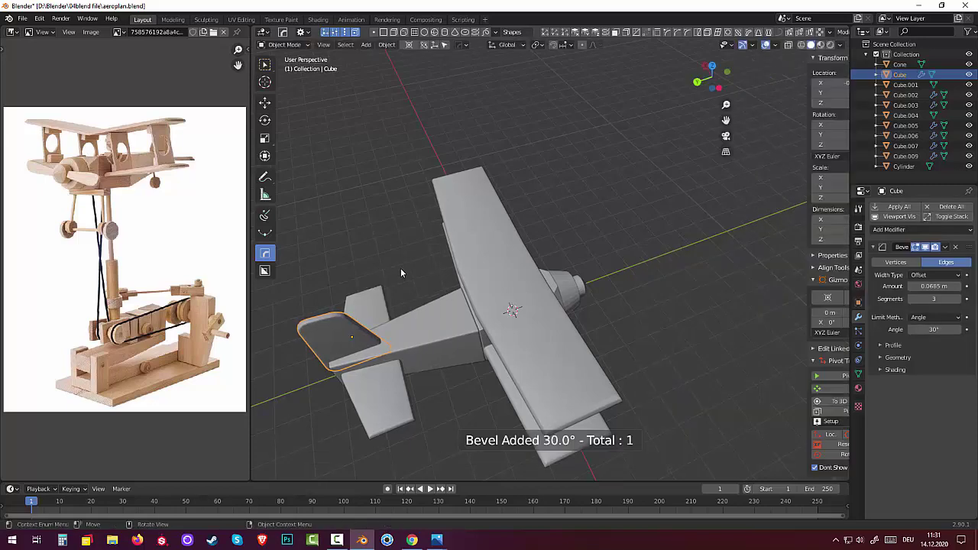
key(n)
middle_drag(400, 268, 376, 261)
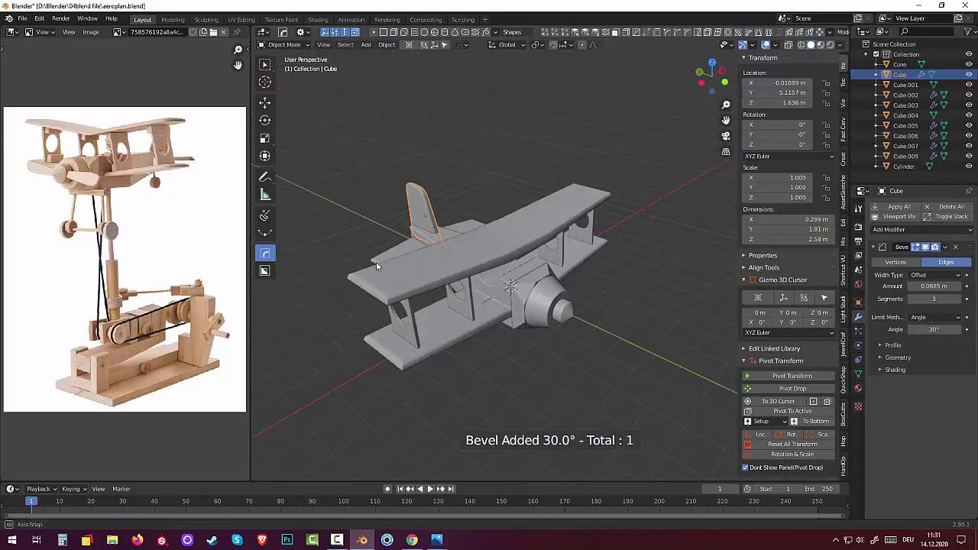
click(525, 297)
Bevel the nose block Cube.001 and the nose cone (0.049 m) with HardOps
key(q)
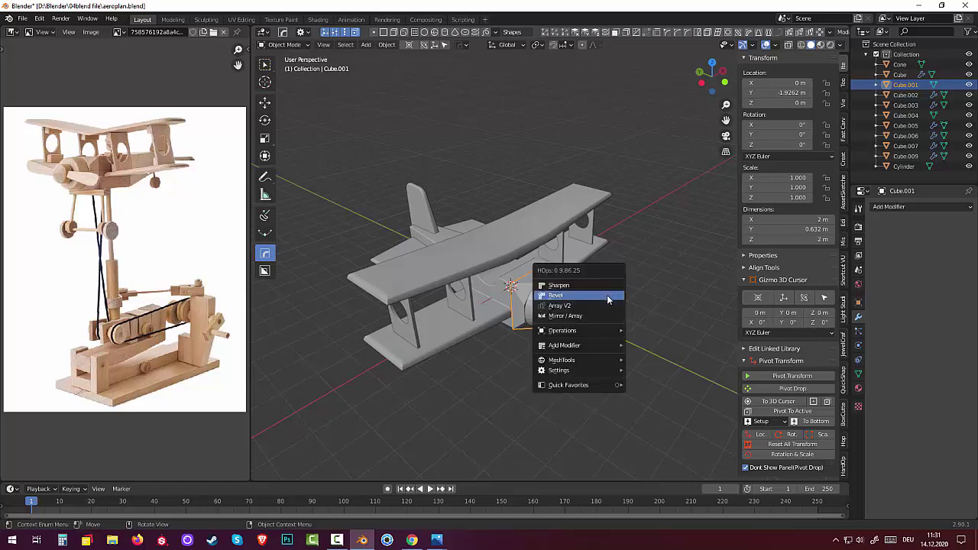
click(608, 296)
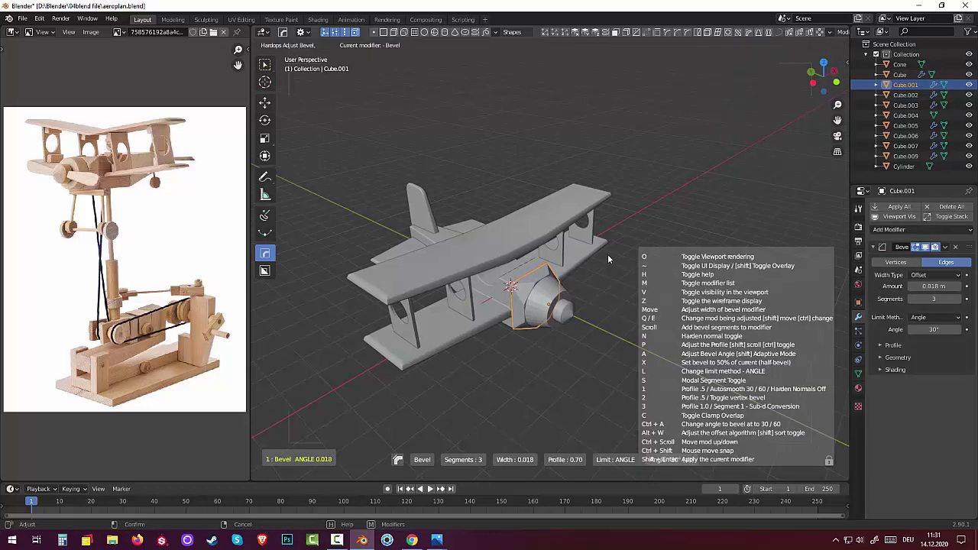
click(629, 196)
click(557, 298)
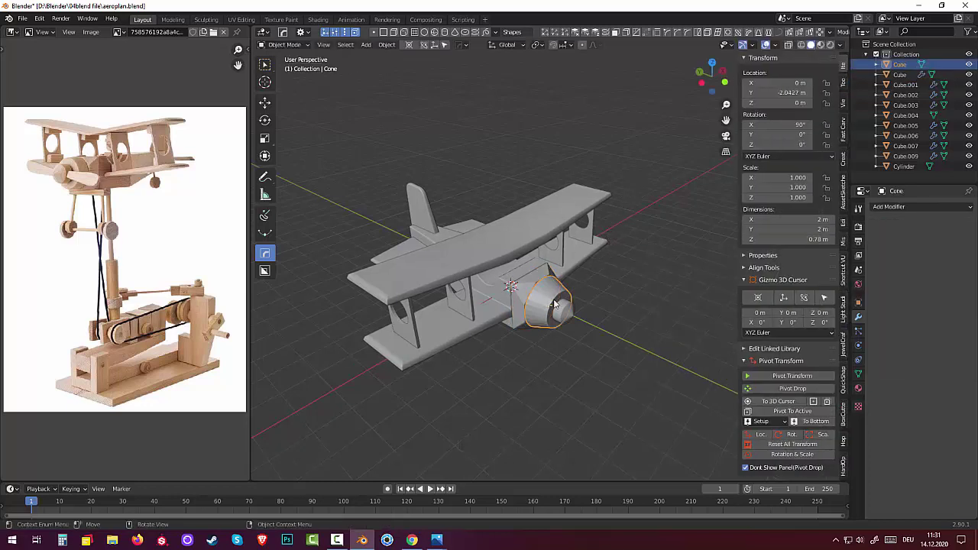
key(q)
click(631, 291)
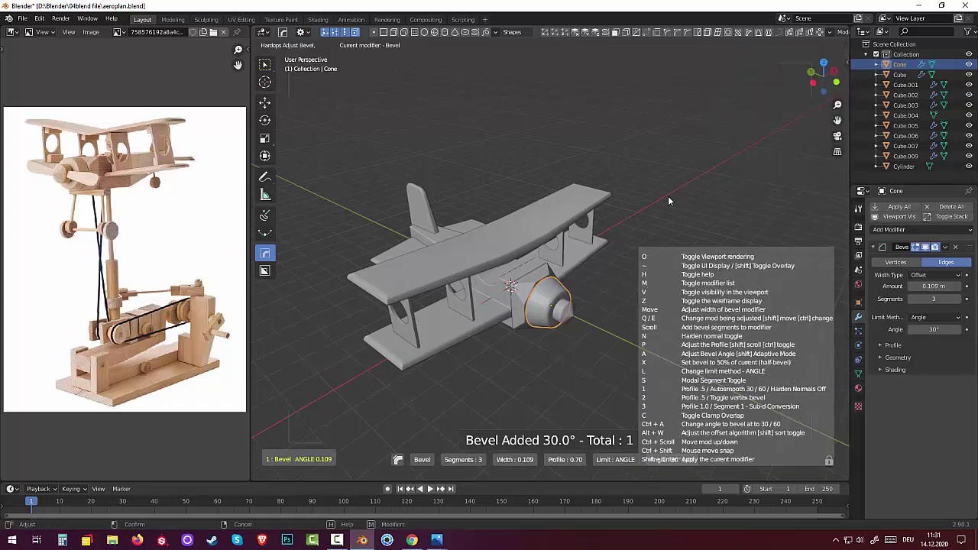
click(683, 184)
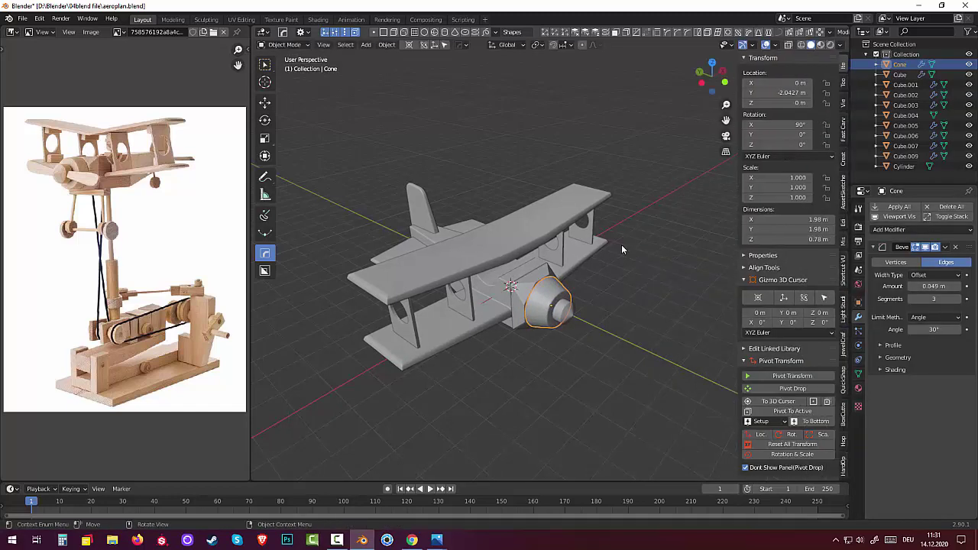
Bevel the small front cylinder with its bevel width halved to 0.023 m
click(563, 313)
key(q)
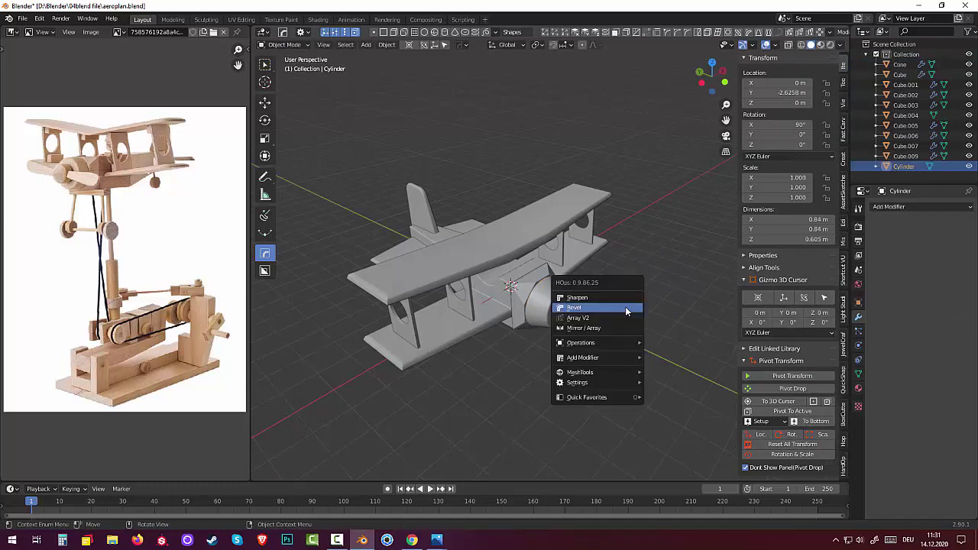
click(625, 308)
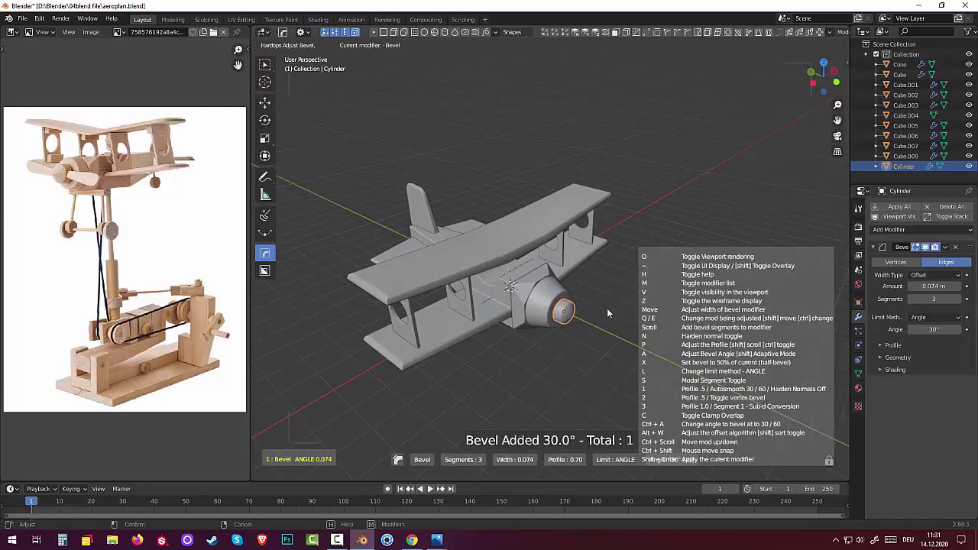
key(x)
click(643, 202)
key(n)
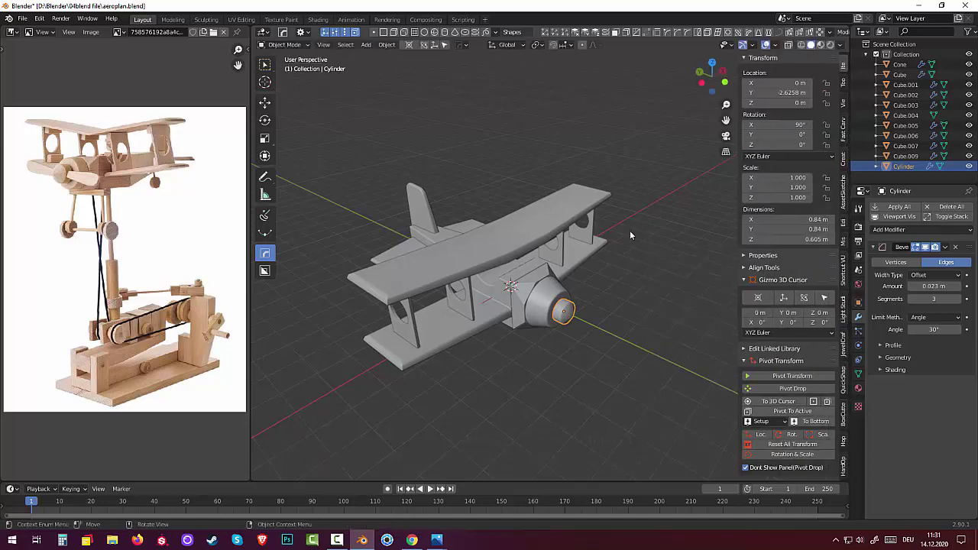
mouse_move(609, 333)
middle_down()
mouse_move(653, 261)
mouse_move(619, 292)
mouse_move(535, 325)
middle_up()
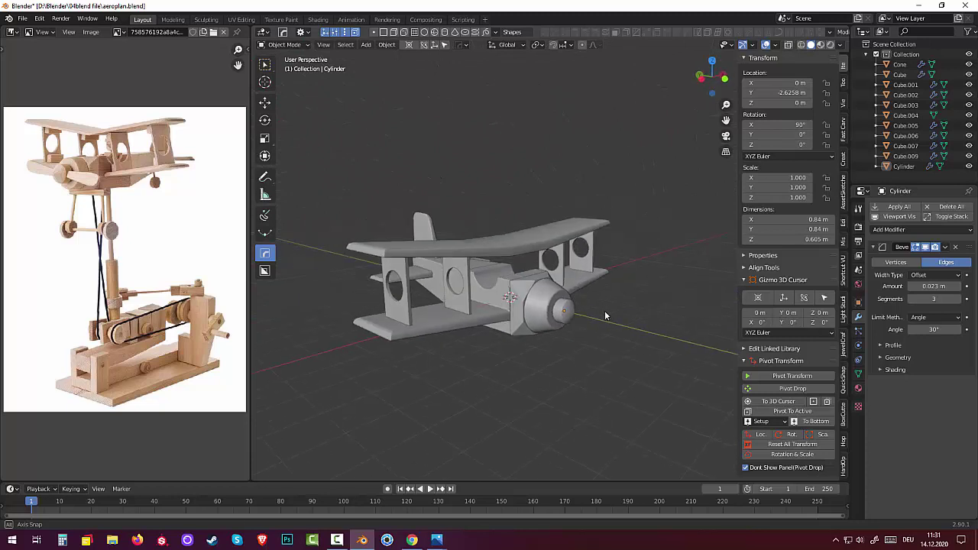
click(470, 305)
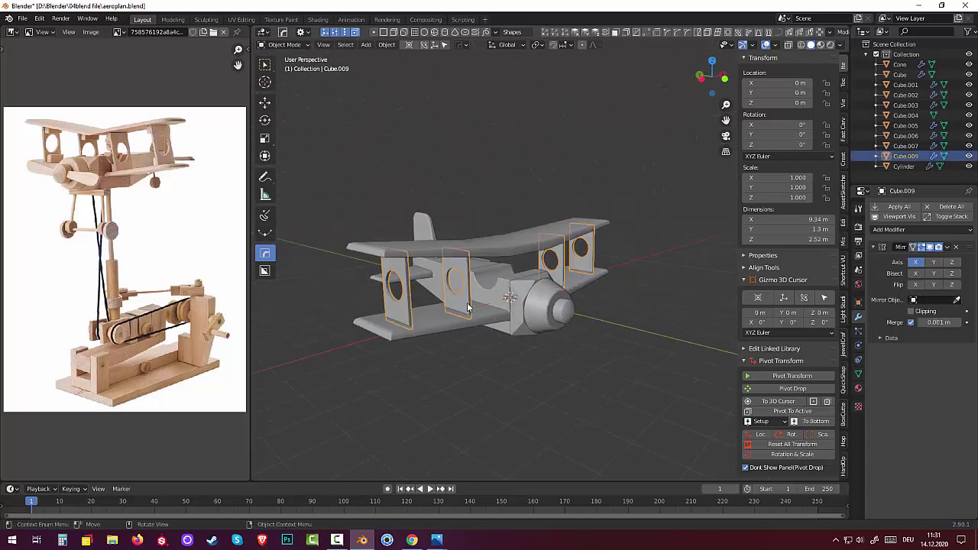
Apply a 3-segment, 0.048 m HardOps bevel to the mirrored holed struts and deselect them
key(q)
click(604, 328)
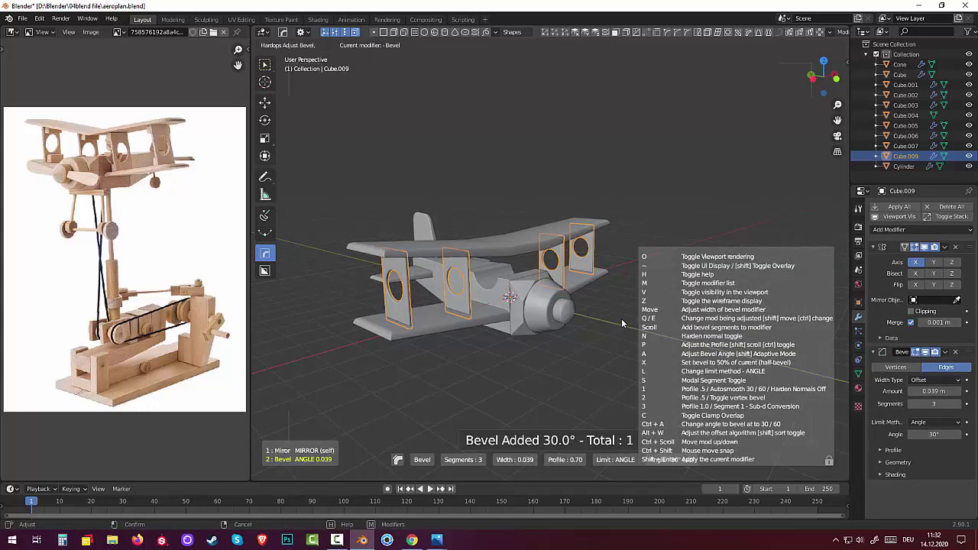
click(617, 318)
click(551, 367)
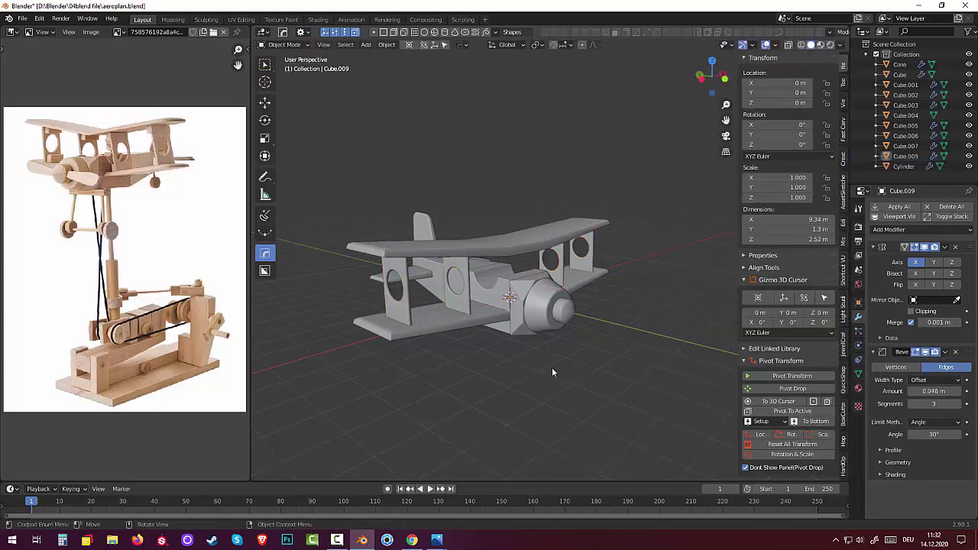
Orbit around the biplane to inspect it from the side, front and above
mouse_move(554, 367)
middle_down()
mouse_move(480, 380)
mouse_move(388, 362)
mouse_move(451, 375)
mouse_move(451, 359)
middle_up()
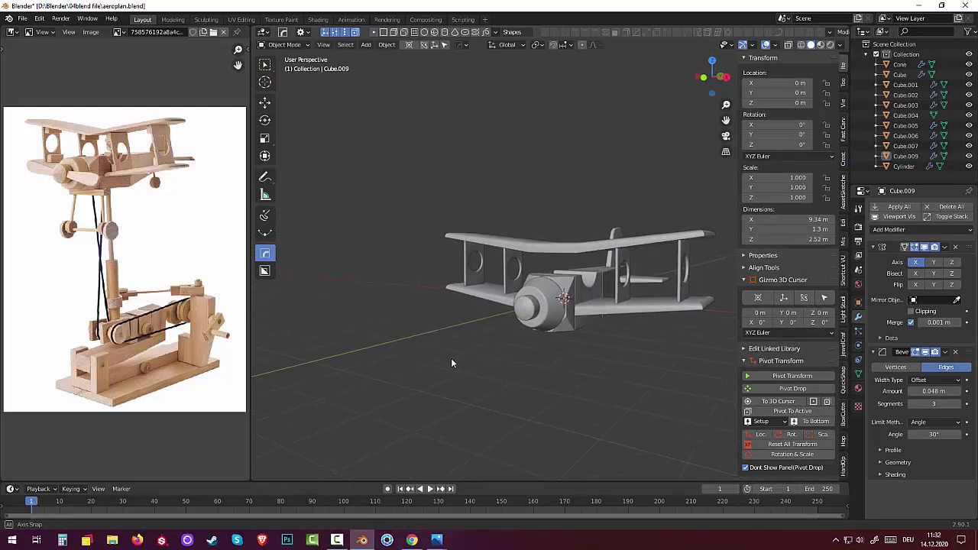
mouse_move(519, 371)
middle_down()
mouse_move(542, 362)
mouse_move(546, 380)
middle_up()
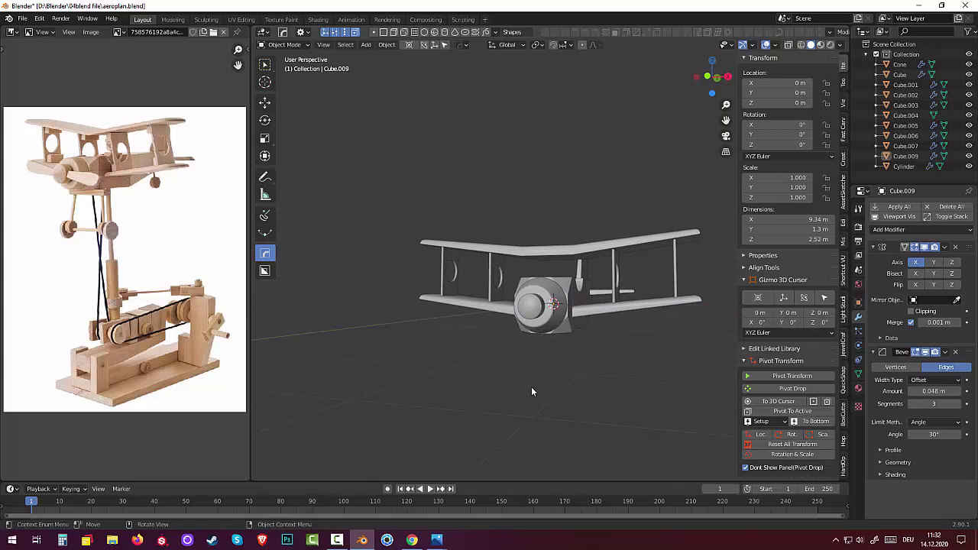
mouse_move(526, 394)
middle_down()
mouse_move(547, 398)
mouse_move(527, 385)
mouse_move(458, 395)
mouse_move(481, 415)
mouse_move(537, 405)
mouse_move(497, 468)
mouse_move(512, 385)
middle_up()
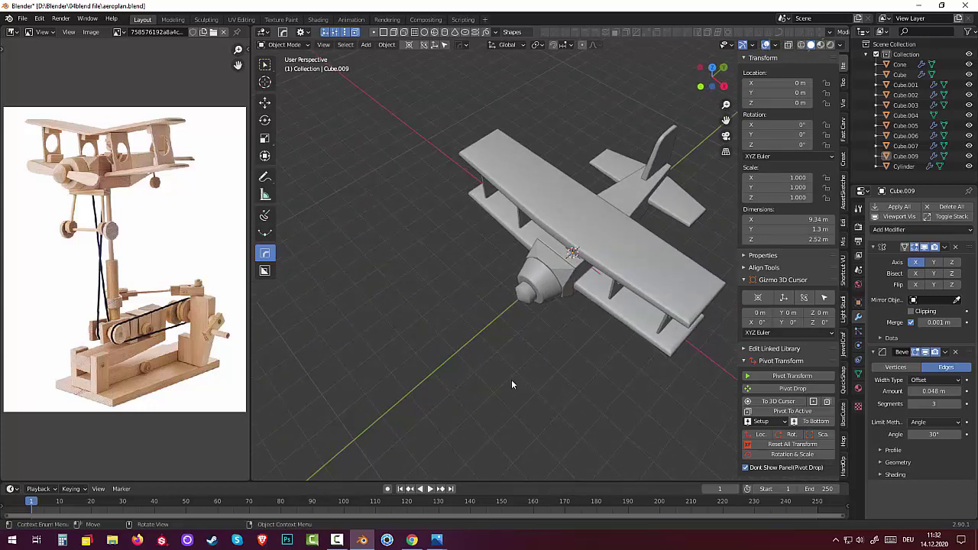
Set the nose cylinder's Auto Smooth angle to 30° in its Normals settings
click(531, 294)
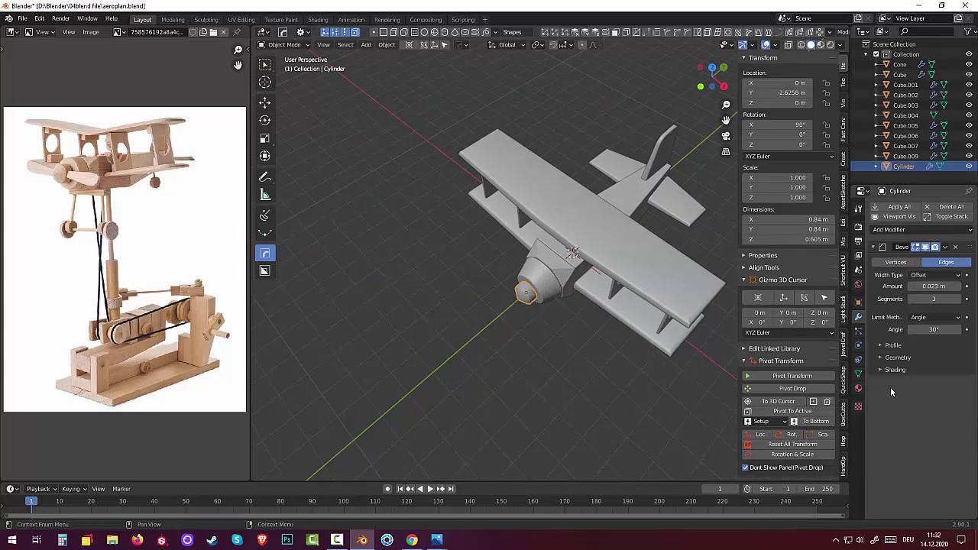
click(858, 373)
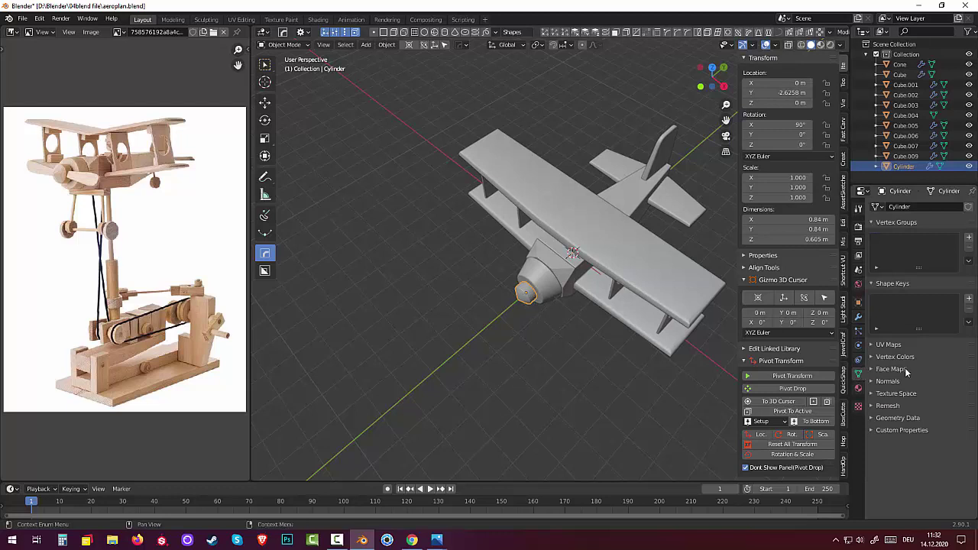
click(887, 381)
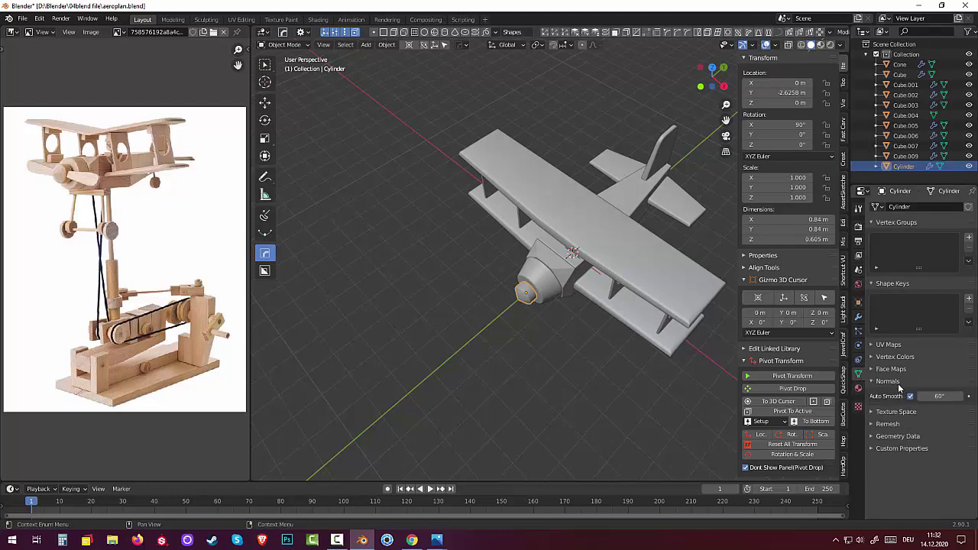
click(938, 396)
text(30)
key(Return)
Deselect and zoom in for a close head-on look at the cowling
ctrl+scroll(941, 477, up, 1)
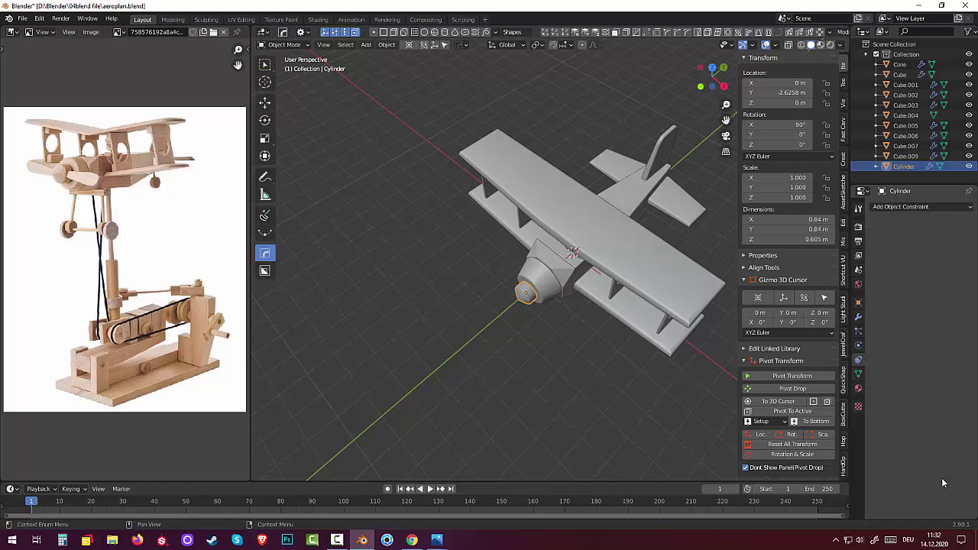
click(615, 402)
middle_drag(541, 343, 530, 325)
scroll(529, 330, up, 3)
scroll(526, 299, up, 2)
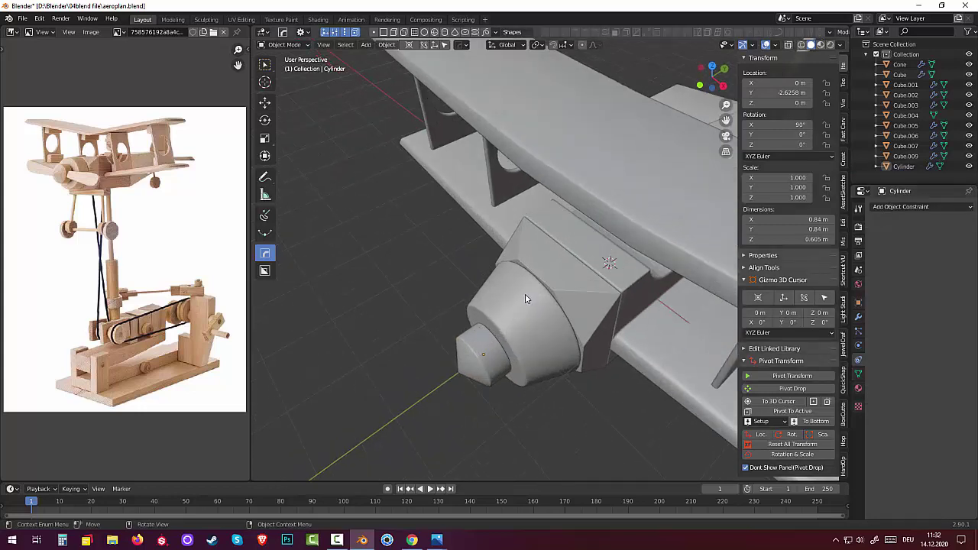
mouse_move(528, 293)
middle_down()
mouse_move(440, 234)
mouse_move(489, 236)
mouse_move(476, 221)
mouse_move(474, 240)
mouse_move(489, 252)
middle_up()
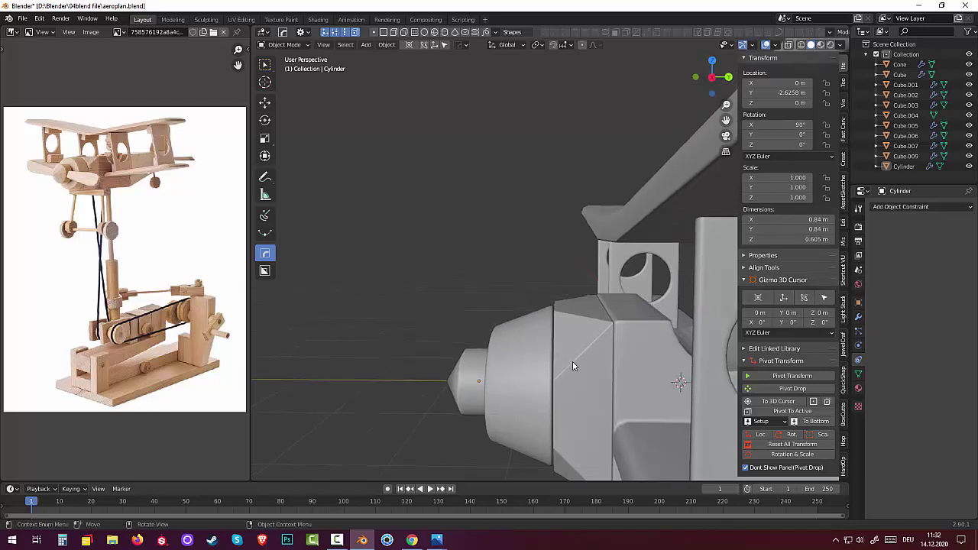
Select the Cube.005 block under the nose and switch it into Edit Mode
click(573, 361)
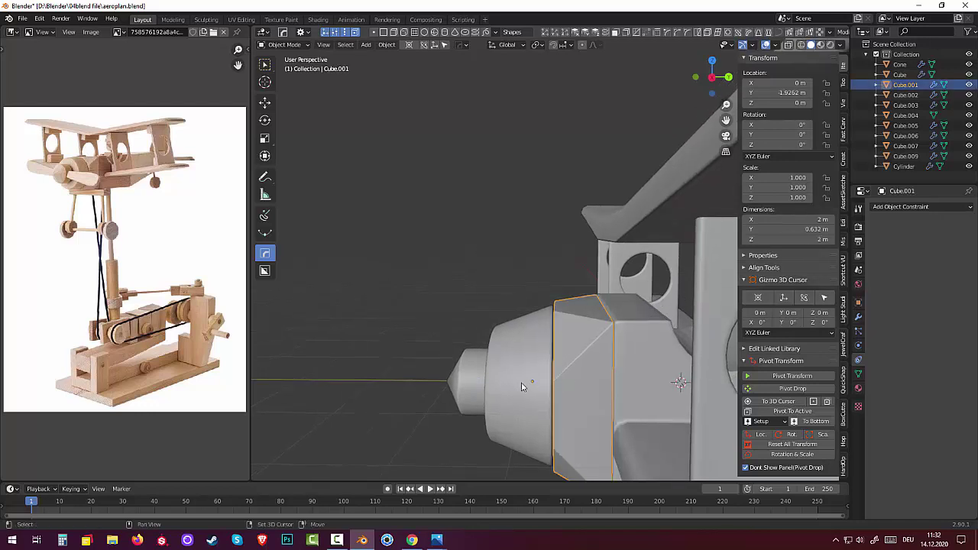
key(KP_3)
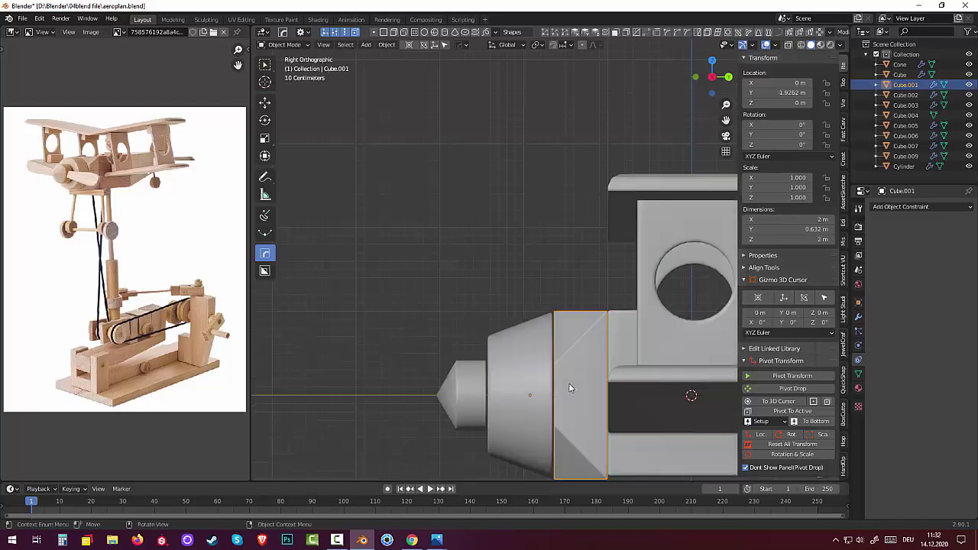
scroll(570, 422, down, 2)
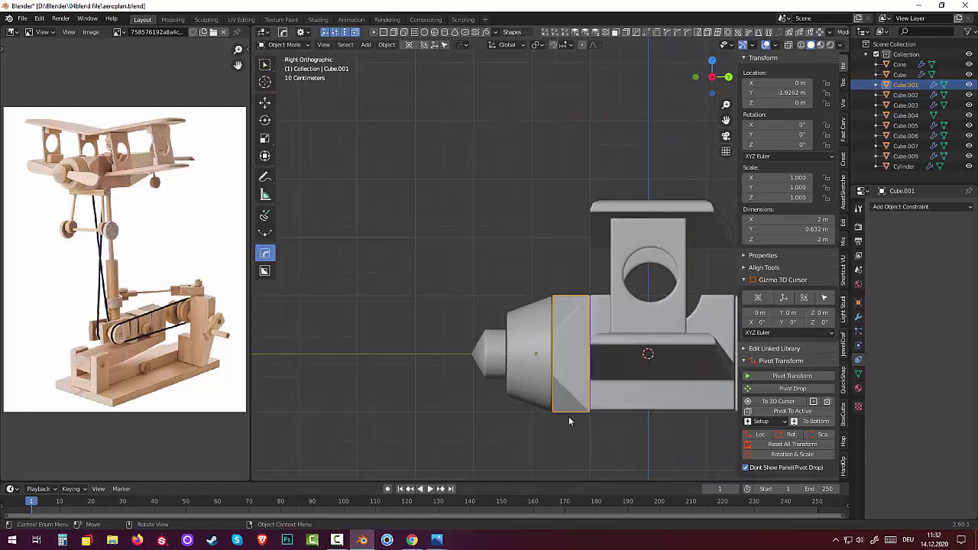
mouse_move(648, 415)
middle_down()
mouse_move(611, 370)
mouse_move(648, 408)
mouse_move(679, 410)
middle_up()
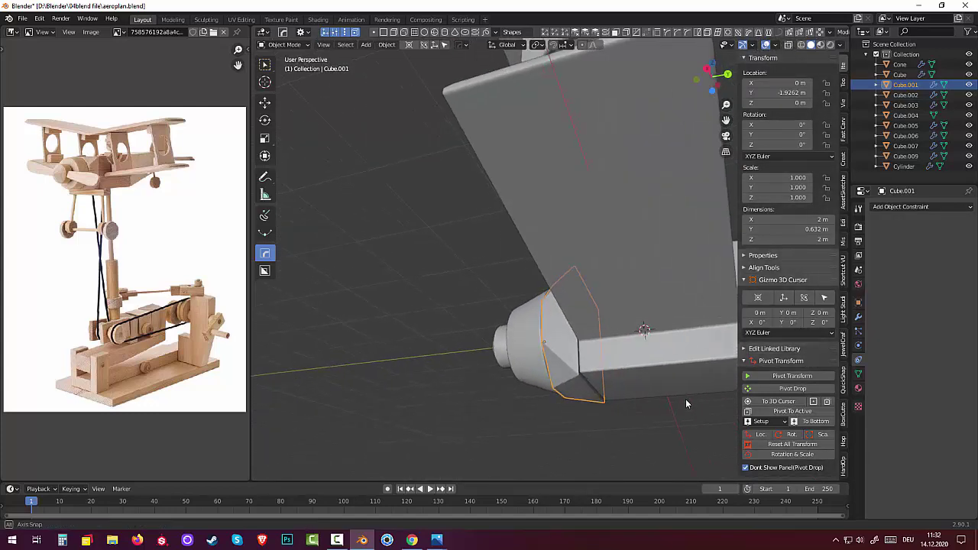
middle_drag(658, 368, 649, 338)
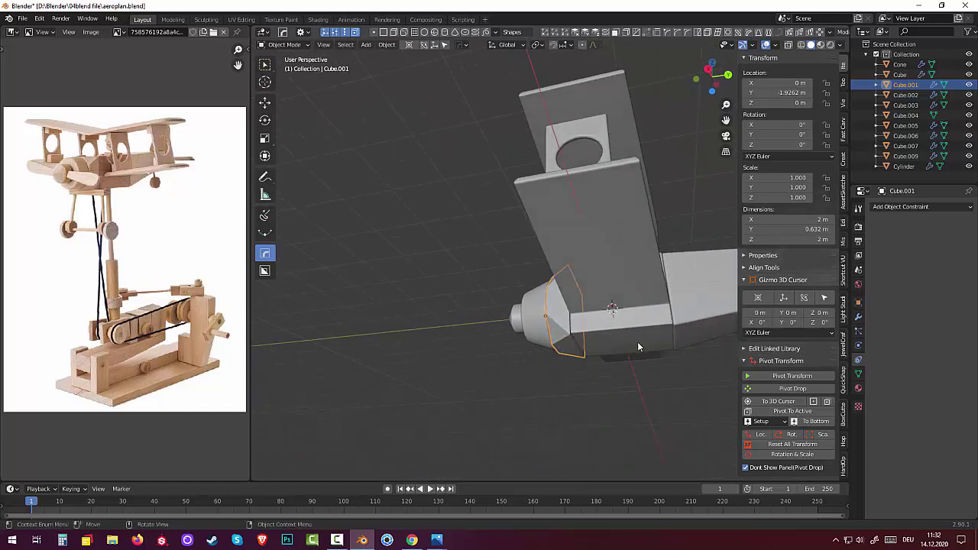
click(637, 342)
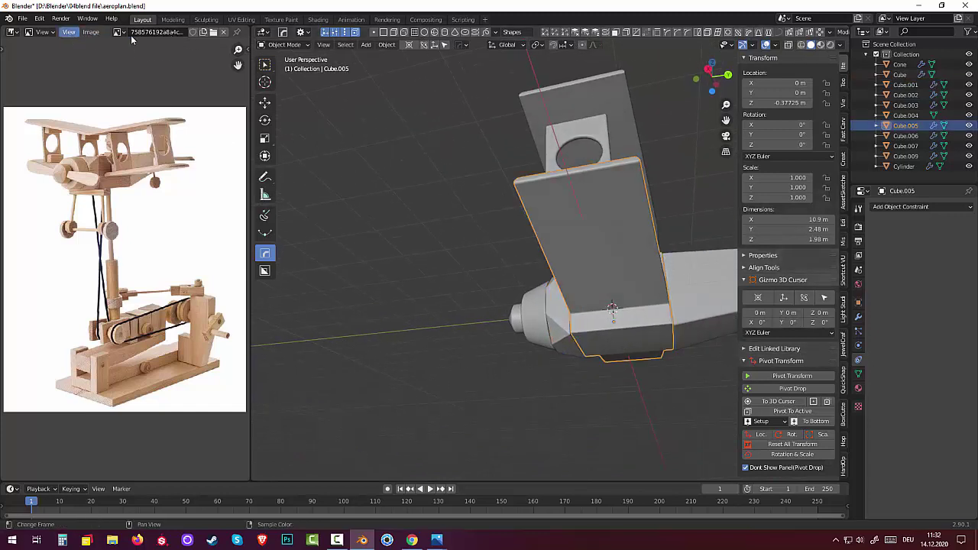
click(275, 45)
Lower Cube.005's bottom face about 0.04 m straight down along Z
click(282, 67)
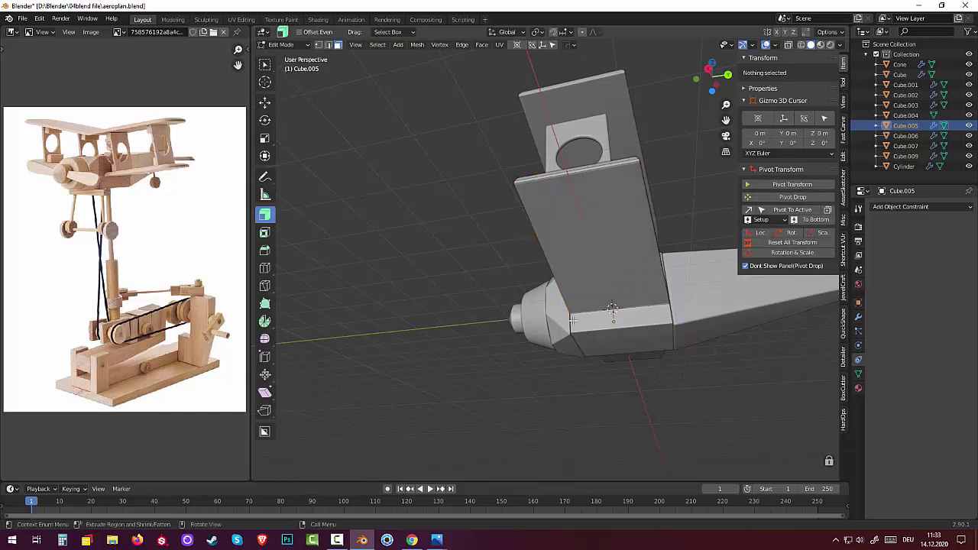
click(614, 345)
mouse_move(615, 345)
middle_down()
mouse_move(633, 402)
mouse_move(610, 411)
middle_up()
key(g)
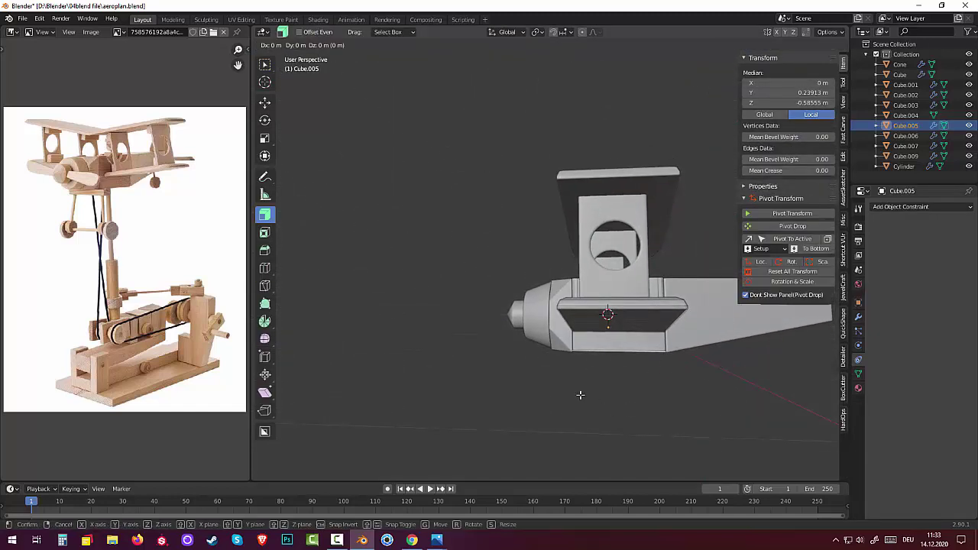
key(z)
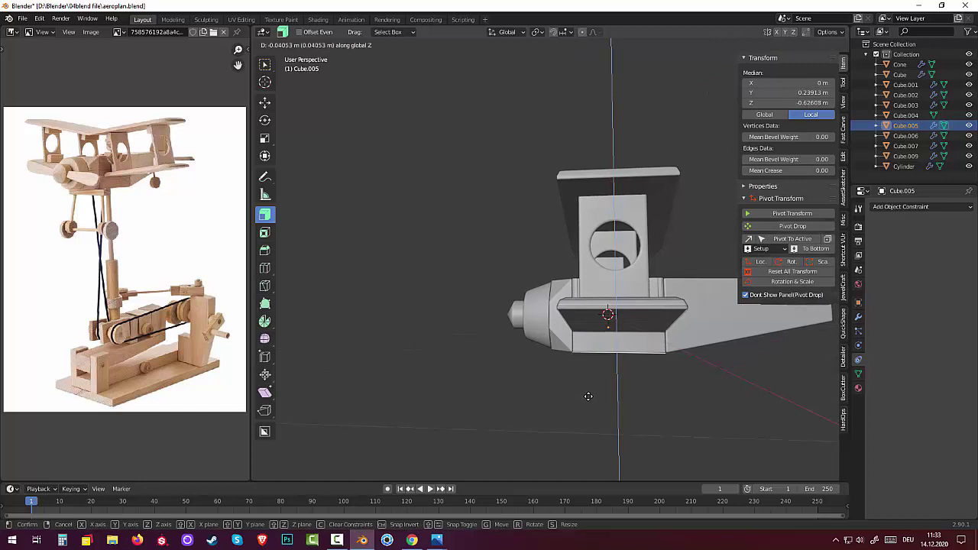
click(588, 396)
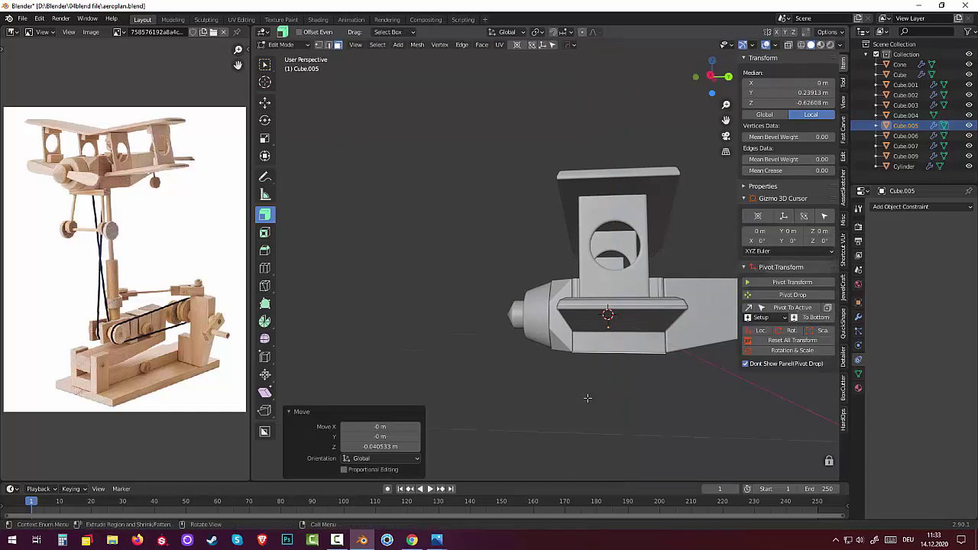
Deselect the mesh and orbit to a three-quarter view of the assembled biplane
key(alt+a)
mouse_move(642, 390)
middle_down()
mouse_move(696, 397)
mouse_move(830, 382)
mouse_move(633, 413)
mouse_move(686, 395)
middle_up()
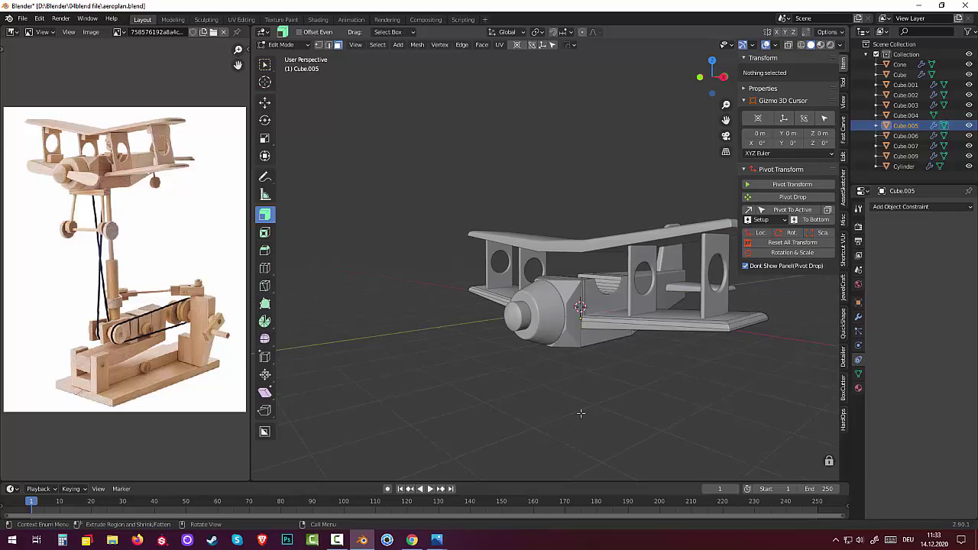
click(337, 540)
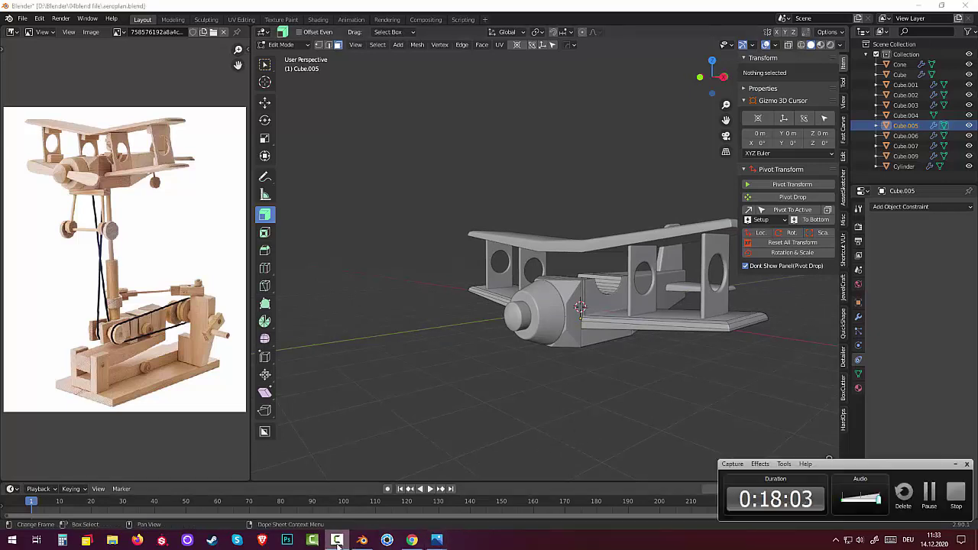
click(337, 540)
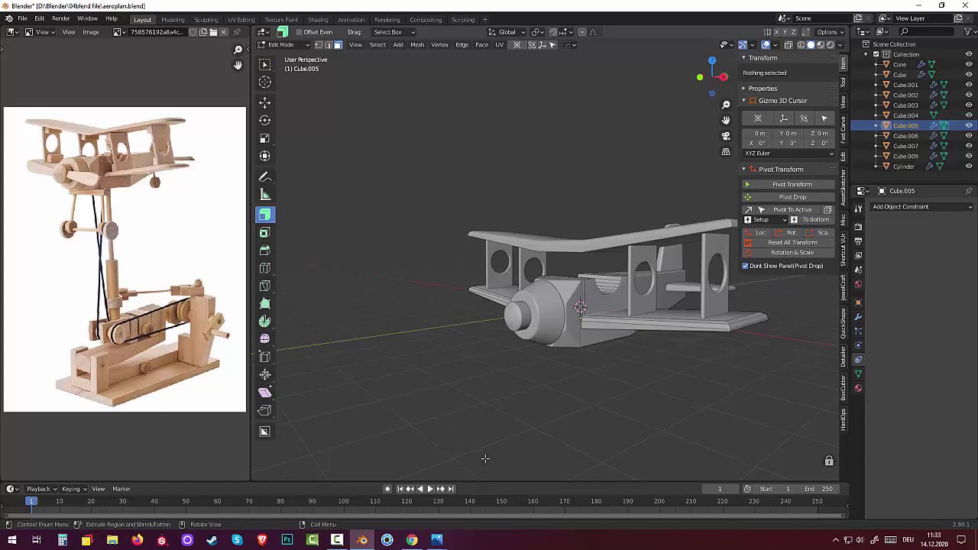
Add a cube and move it along Y to -4.5478 m in front of the nose
key(shift+a)
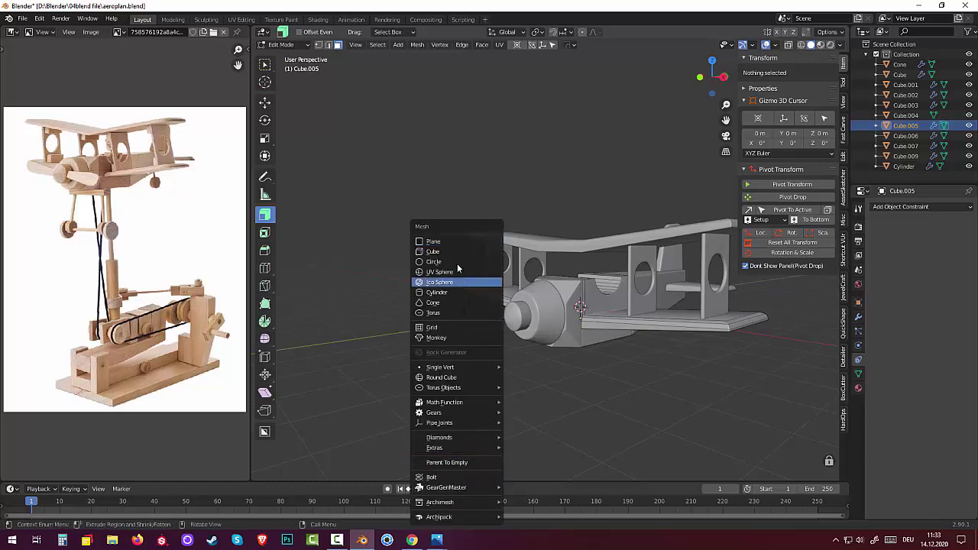
click(448, 253)
middle_drag(558, 306, 612, 283)
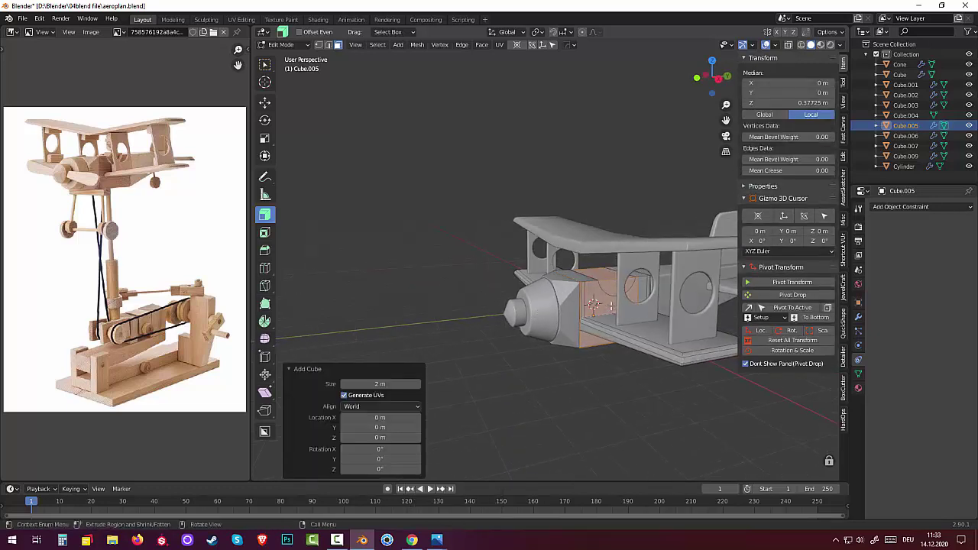
key(g)
key(x)
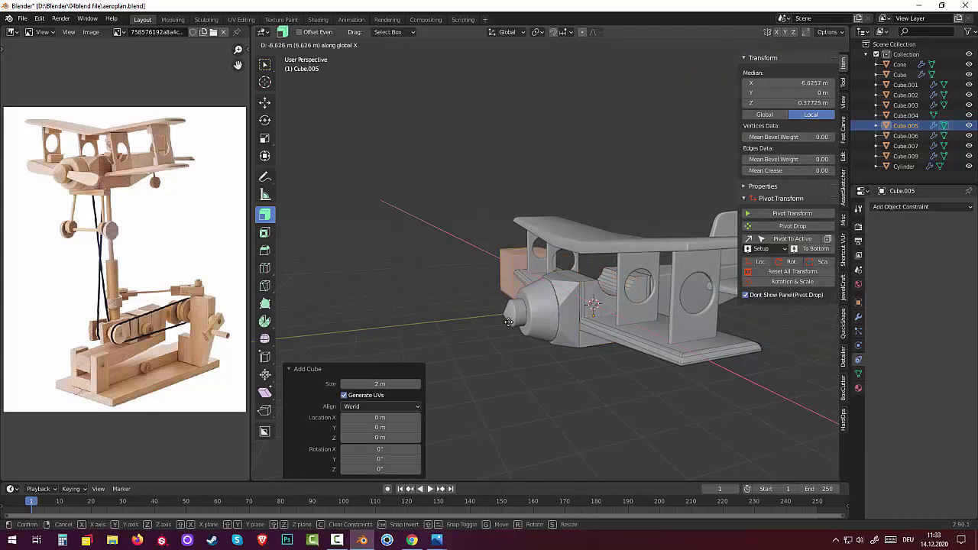
key(y)
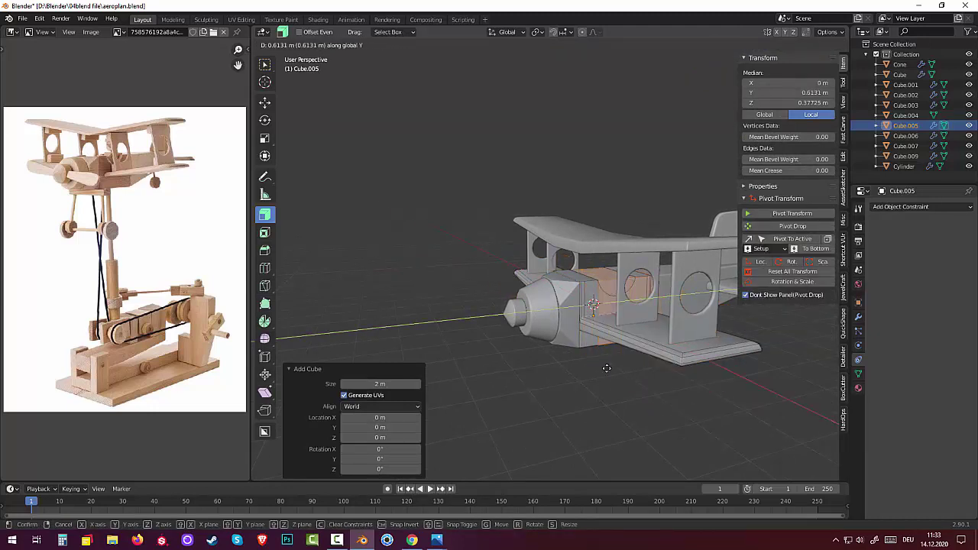
click(475, 403)
middle_drag(504, 376, 536, 369)
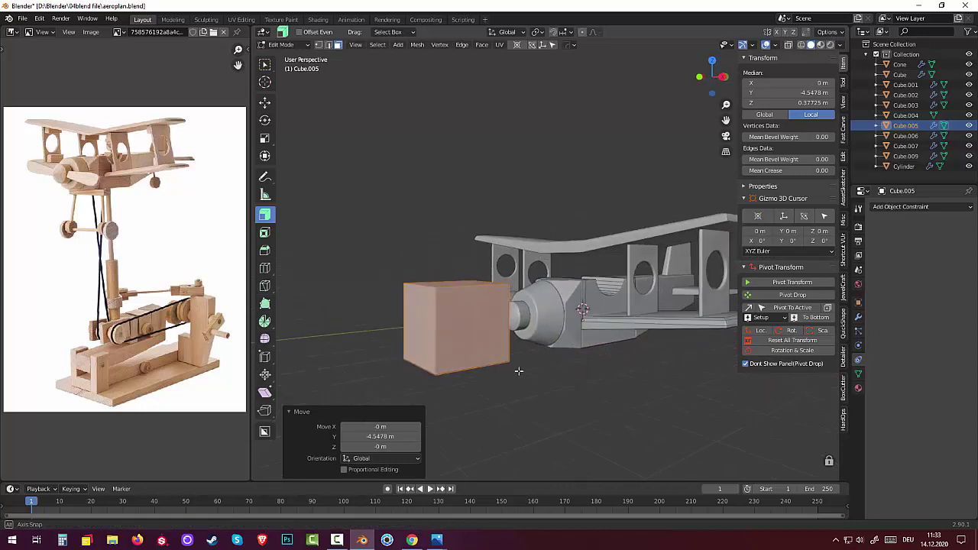
Flatten the cube into a thin slab with Y scale 0.055
key(s)
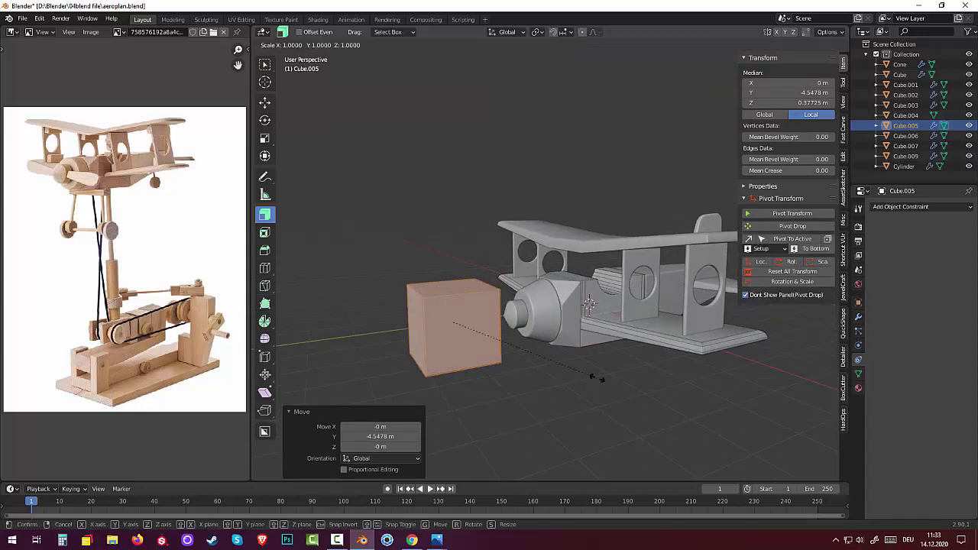
key(y)
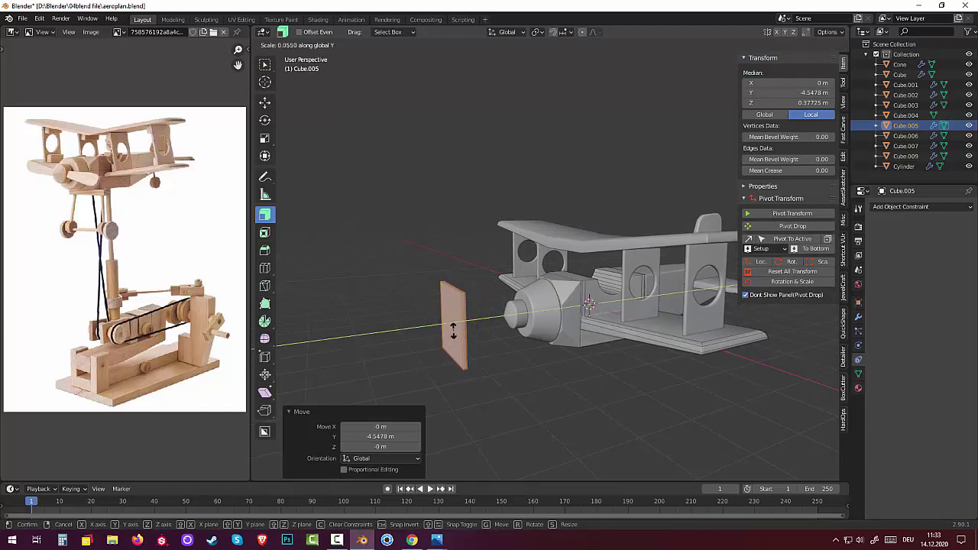
click(453, 330)
mouse_move(453, 330)
middle_down()
mouse_move(532, 317)
mouse_move(506, 312)
middle_up()
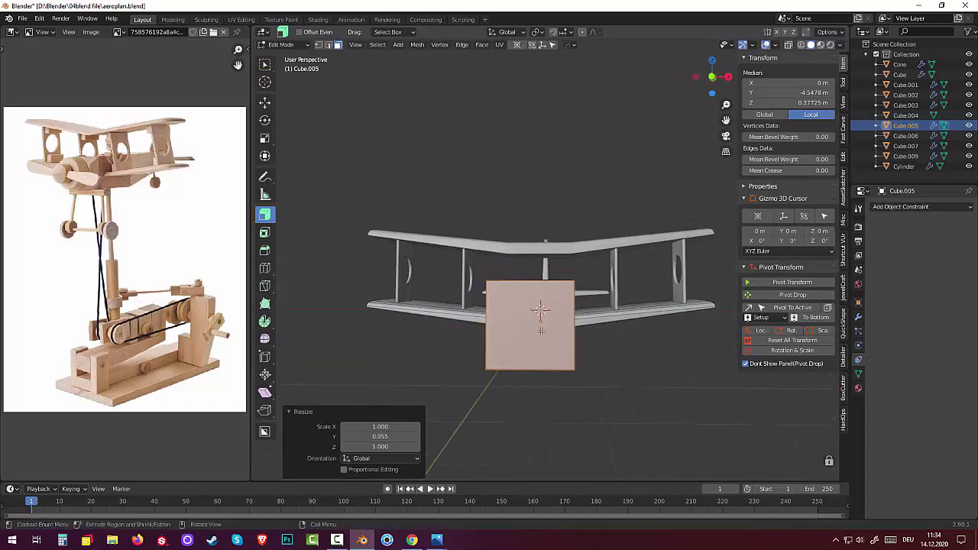
Squash the slab to 0.257 along Z into a low plank
key(s)
key(z)
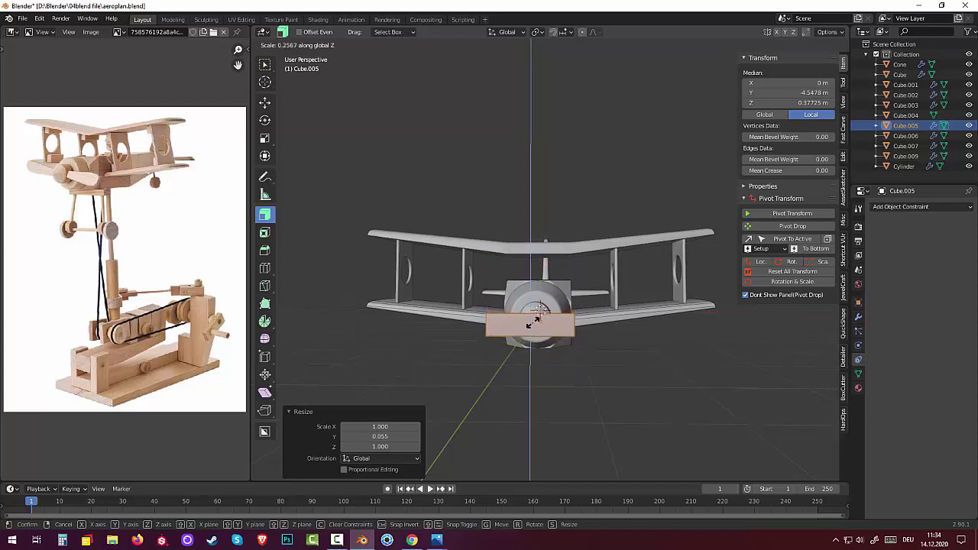
click(533, 322)
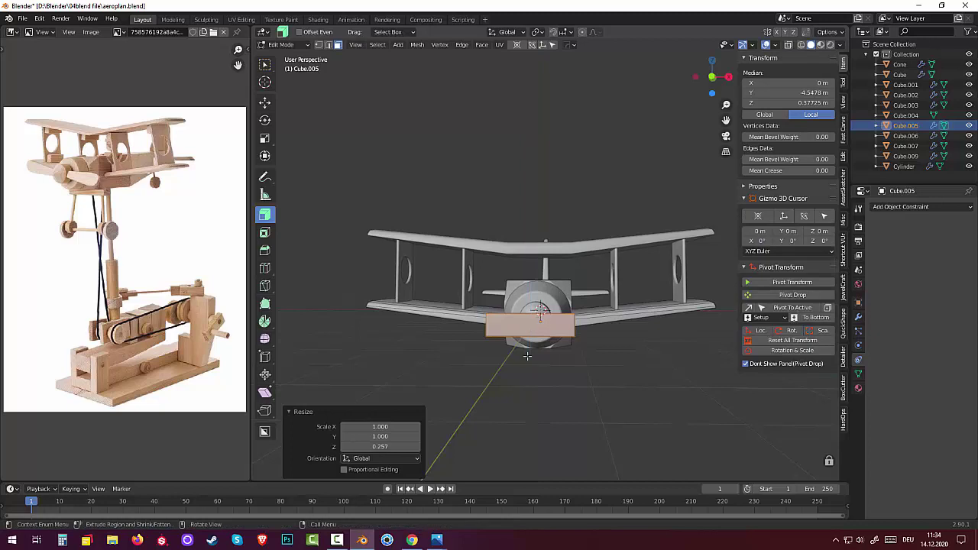
middle_drag(527, 355, 576, 385)
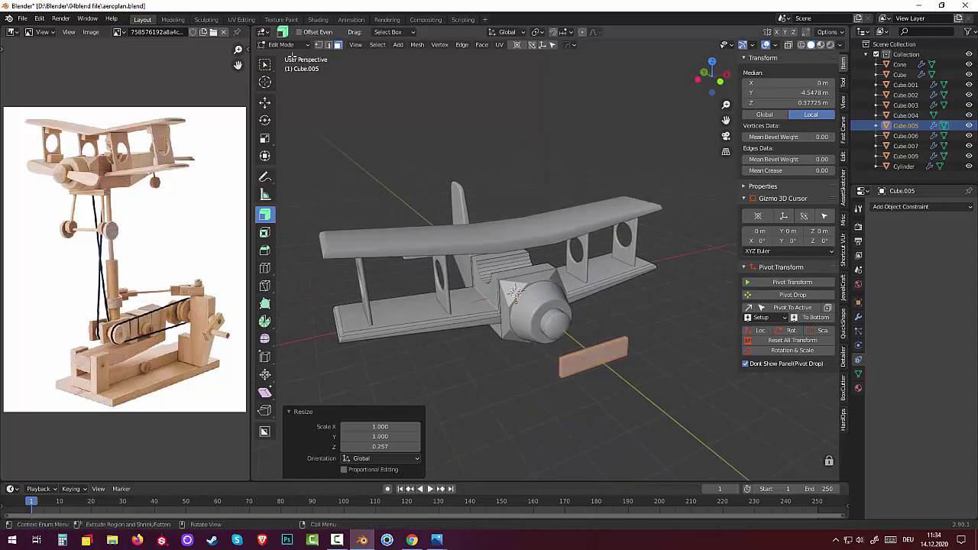
Narrow one end of the plank by scaling its end edges to 0.548 on Z
click(328, 45)
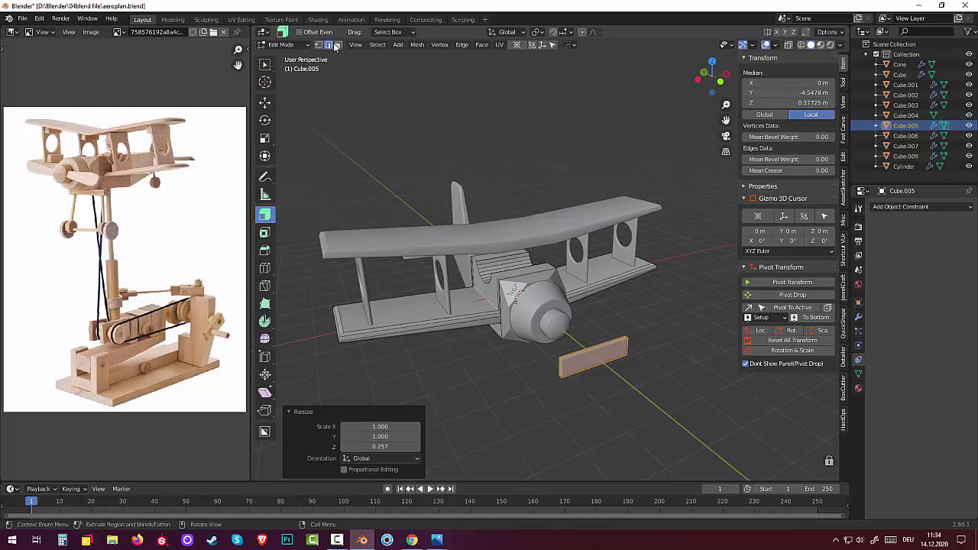
click(559, 372)
alt+click(558, 375)
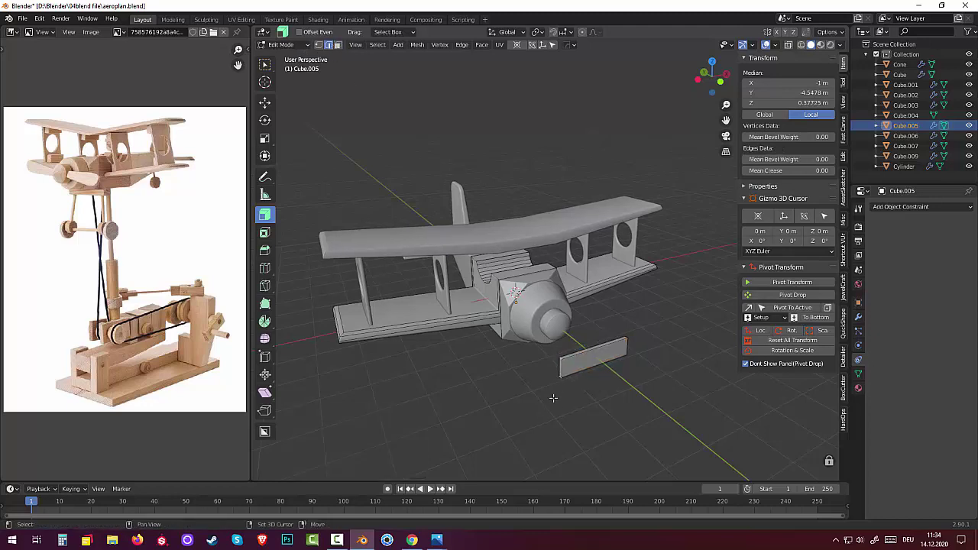
middle_drag(554, 399, 510, 395)
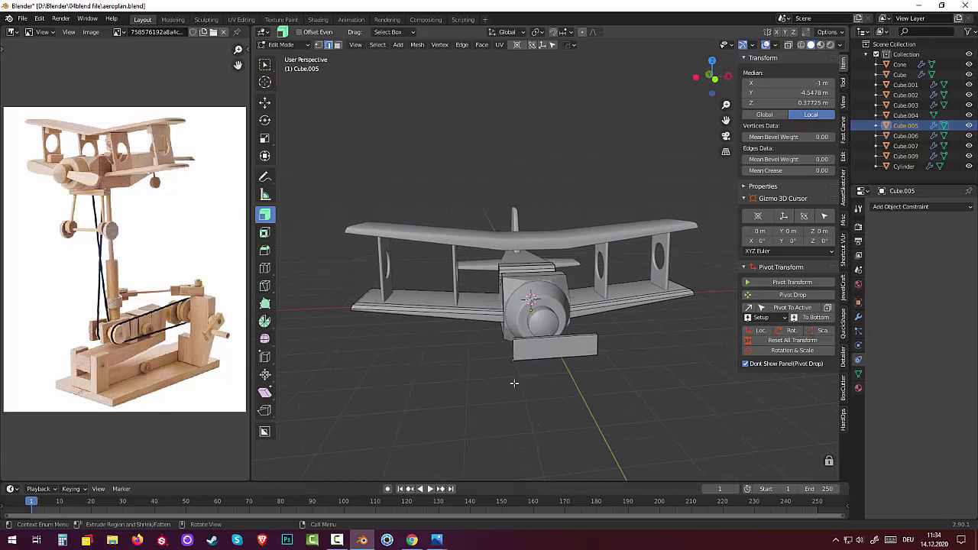
key(s)
key(z)
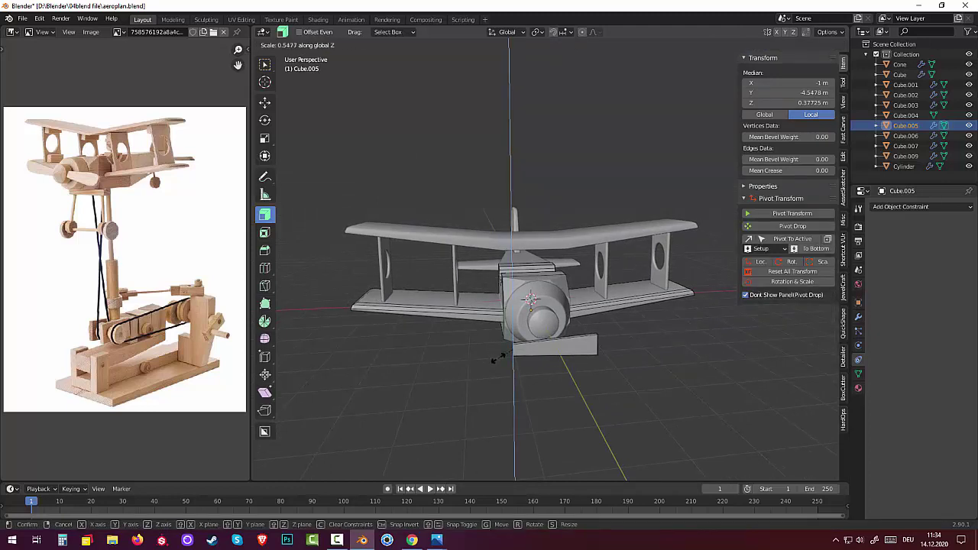
click(498, 358)
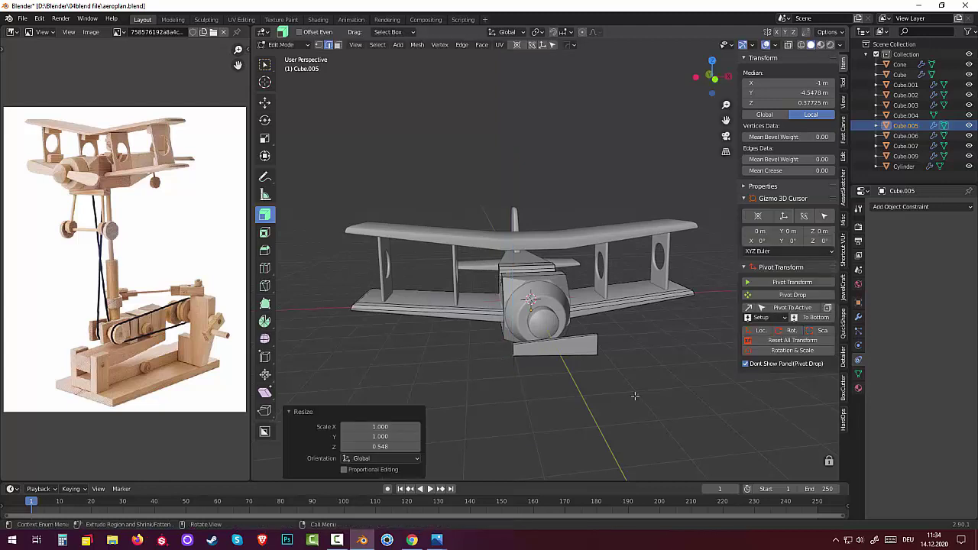
mouse_move(498, 359)
middle_down()
mouse_move(585, 421)
mouse_move(519, 382)
mouse_move(506, 356)
mouse_move(492, 349)
mouse_move(482, 367)
mouse_move(573, 382)
middle_up()
Bevel the plank's two end edges 0.221 m with 5 segments, then deselect all
click(509, 365)
shift+click(481, 344)
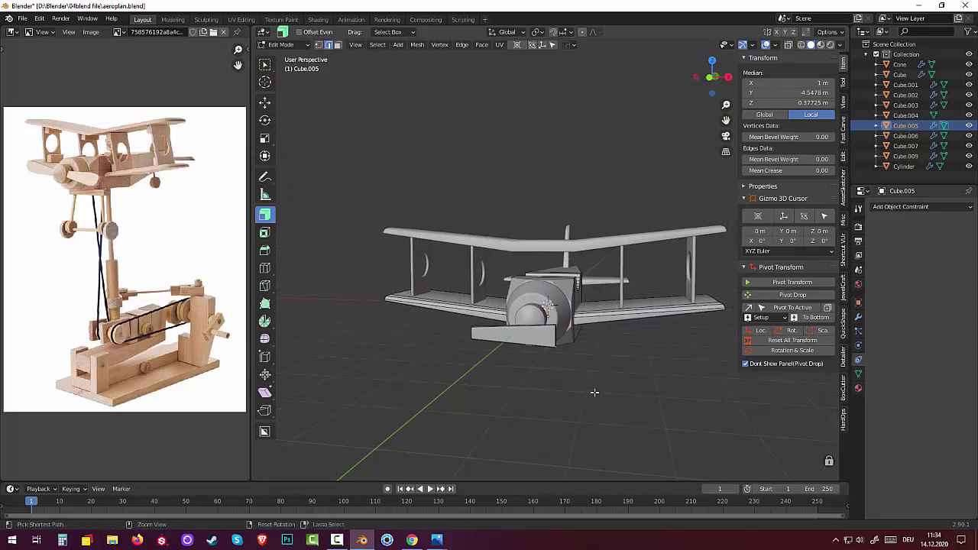
key(ctrl+b)
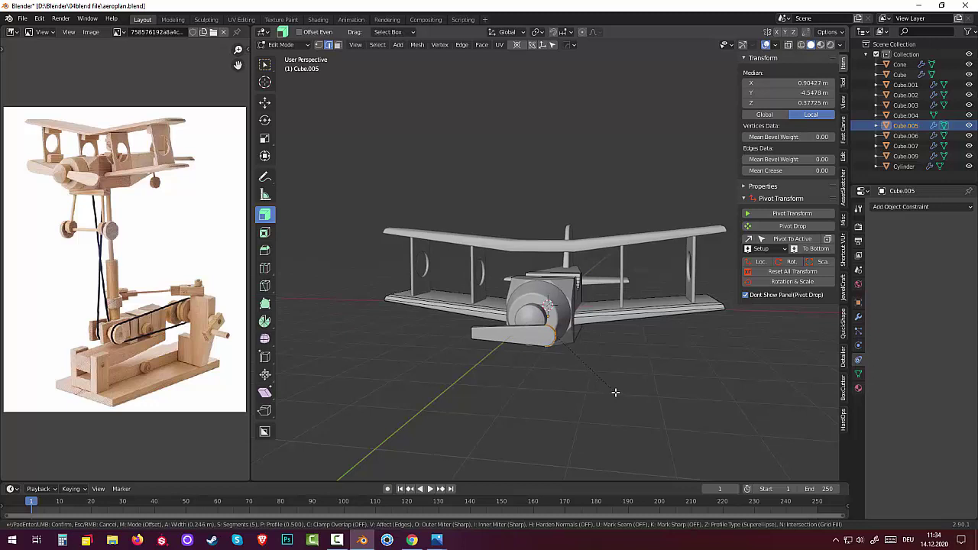
click(614, 392)
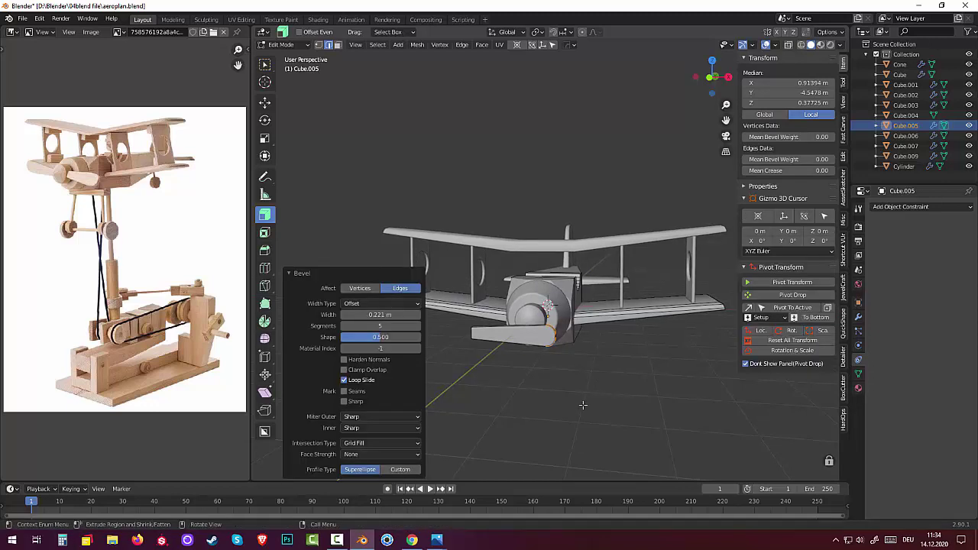
click(582, 407)
mouse_move(569, 412)
middle_down()
mouse_move(578, 416)
mouse_move(563, 416)
middle_up()
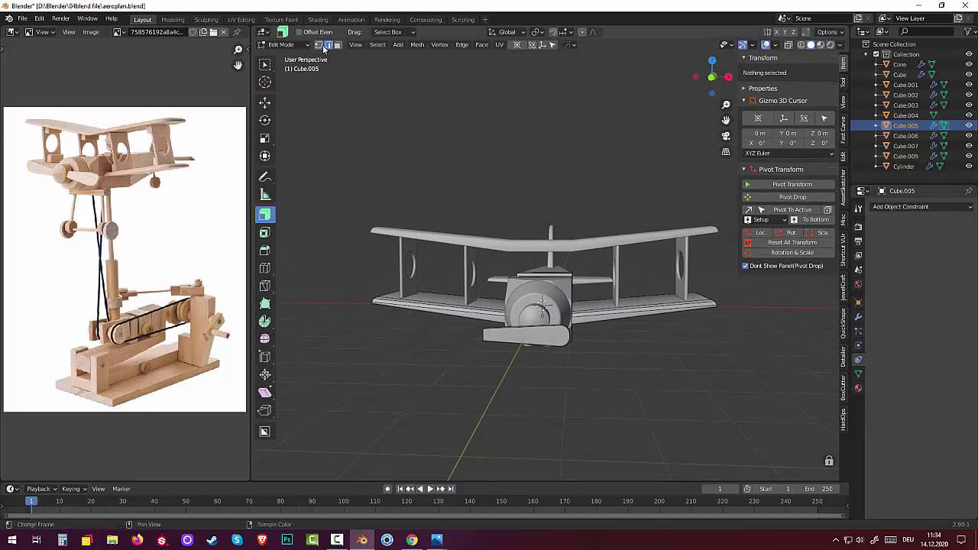
Switch to face select and toggle from Object Mode back into Edit Mode
click(337, 44)
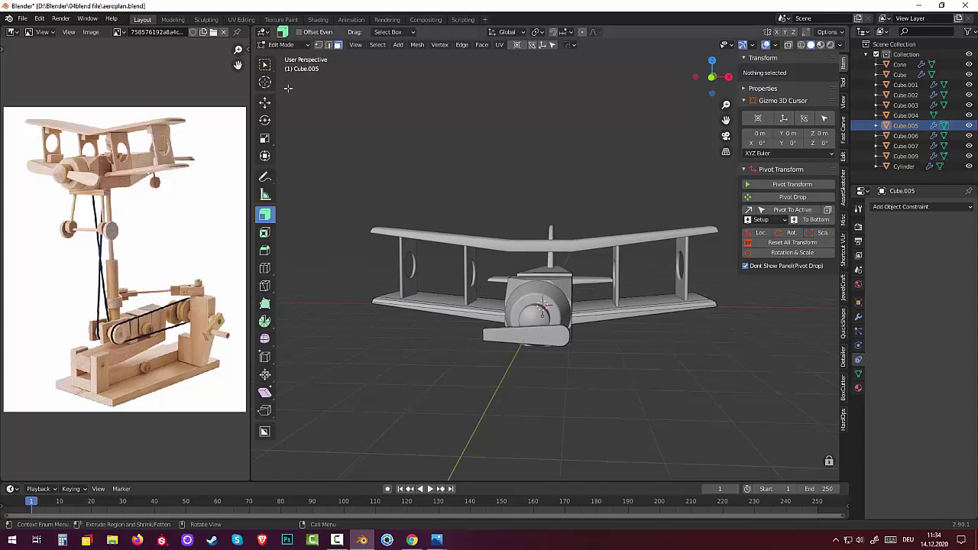
click(283, 45)
click(287, 59)
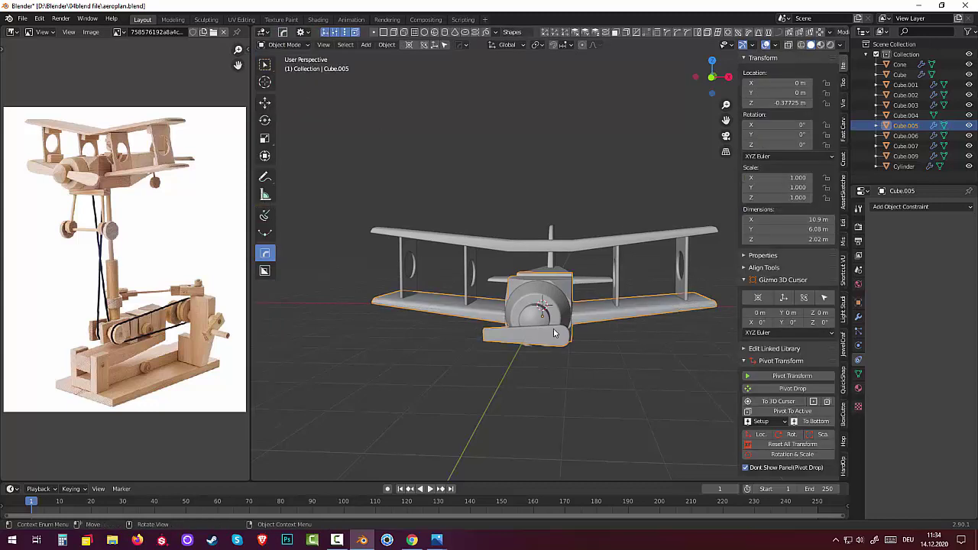
click(283, 44)
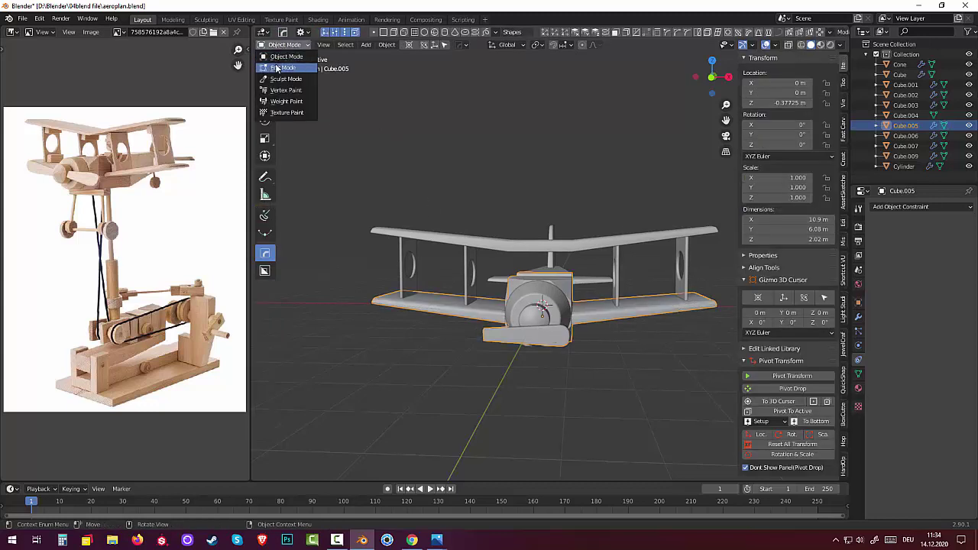
click(284, 57)
Select the plank's faces and separate them into a new object, Cube.010
click(548, 336)
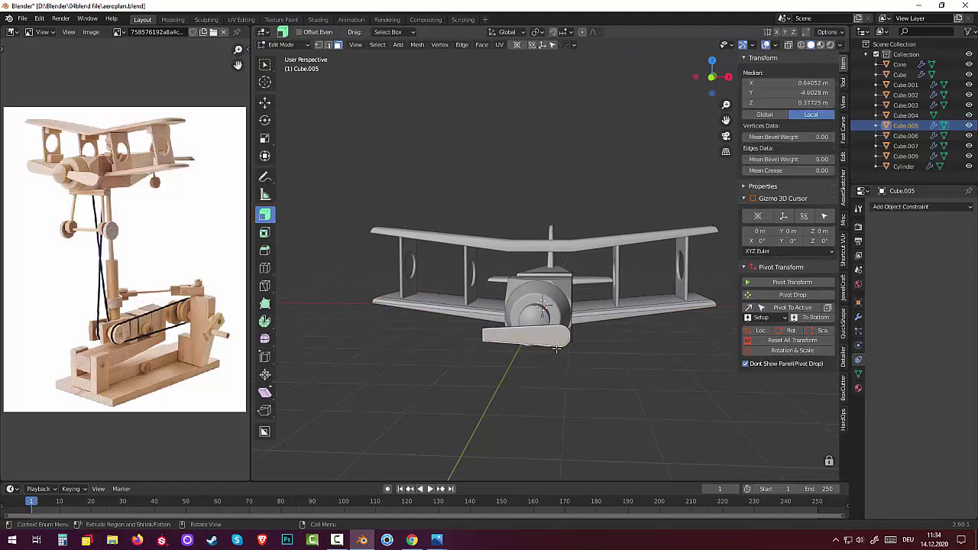
key(ctrl+l)
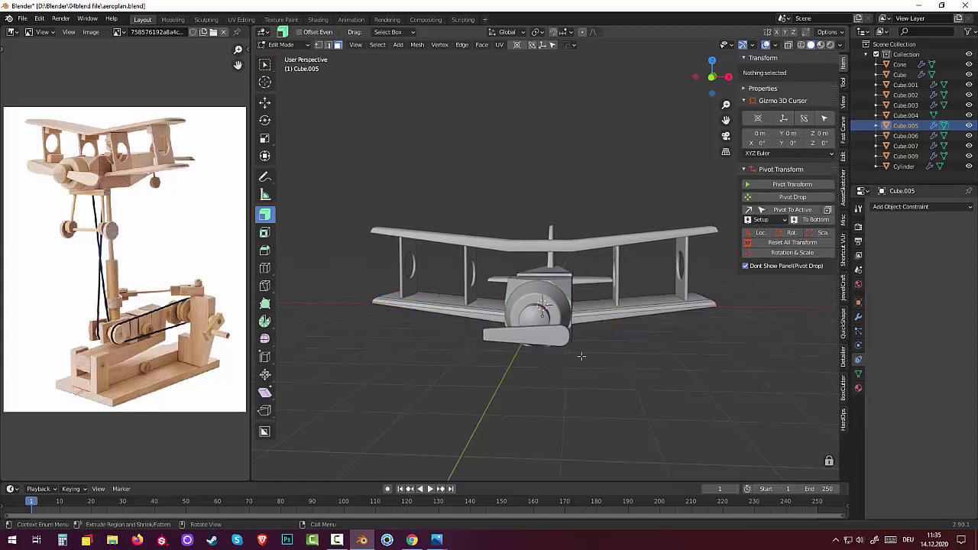
key(ctrl+z)
key(ctrl+KP_Add)
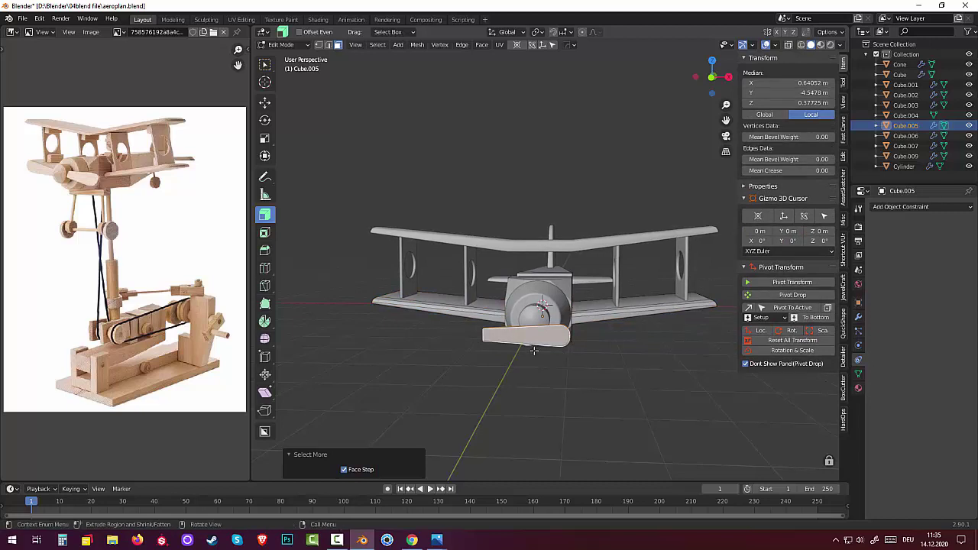
key(p)
click(535, 354)
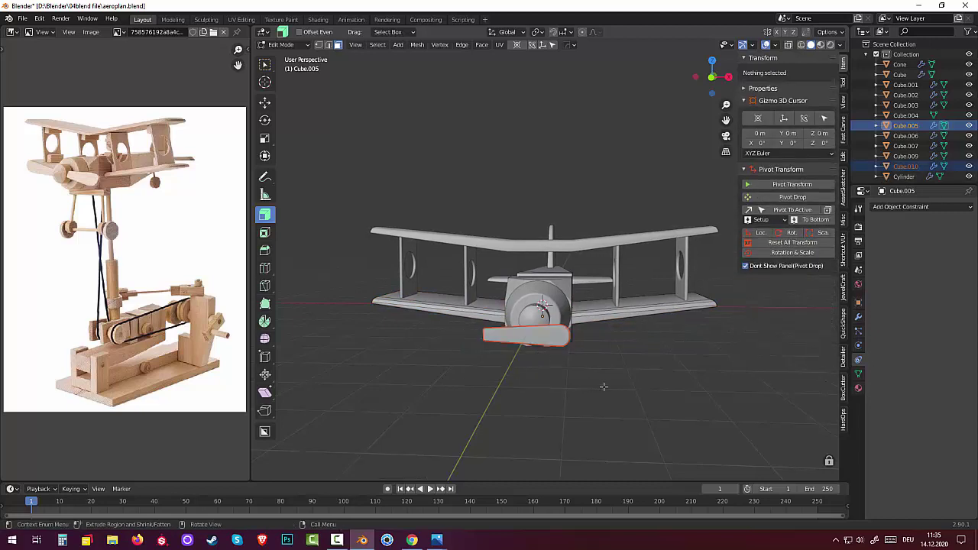
click(281, 44)
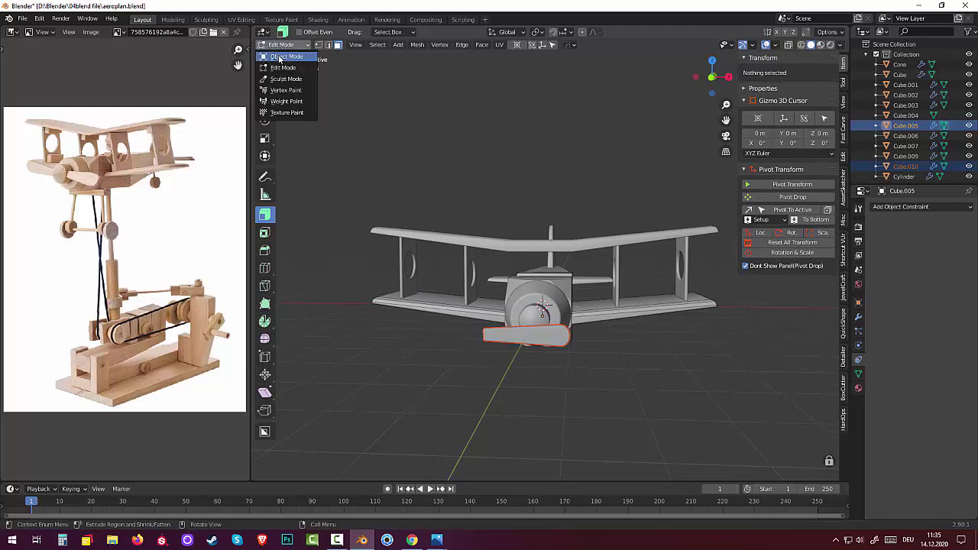
click(284, 59)
In Object Mode, give Cube.010 a 3-segment HardOps bevel to round its edges
click(539, 336)
mouse_move(594, 349)
middle_down()
mouse_move(565, 394)
mouse_move(573, 402)
mouse_move(550, 383)
mouse_move(570, 379)
mouse_move(550, 394)
middle_up()
key(q)
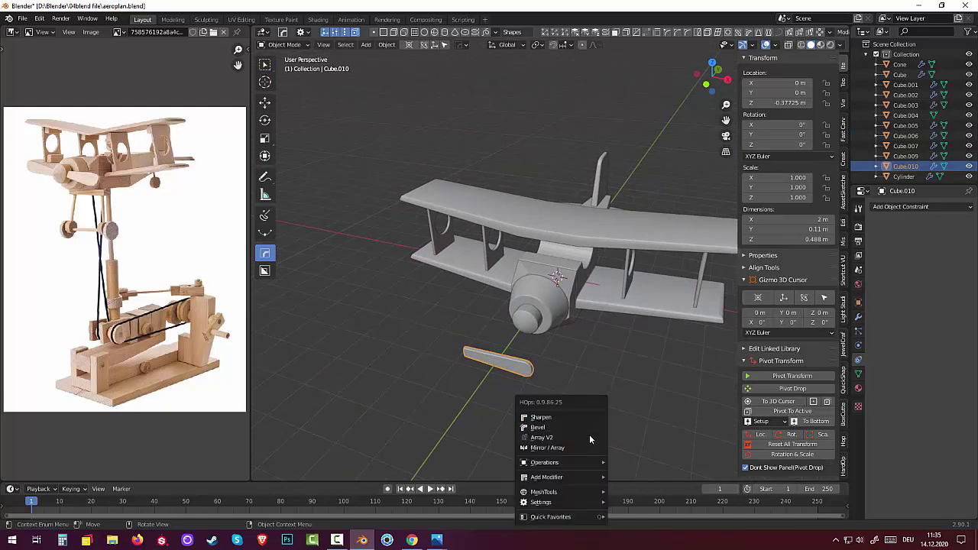
click(562, 425)
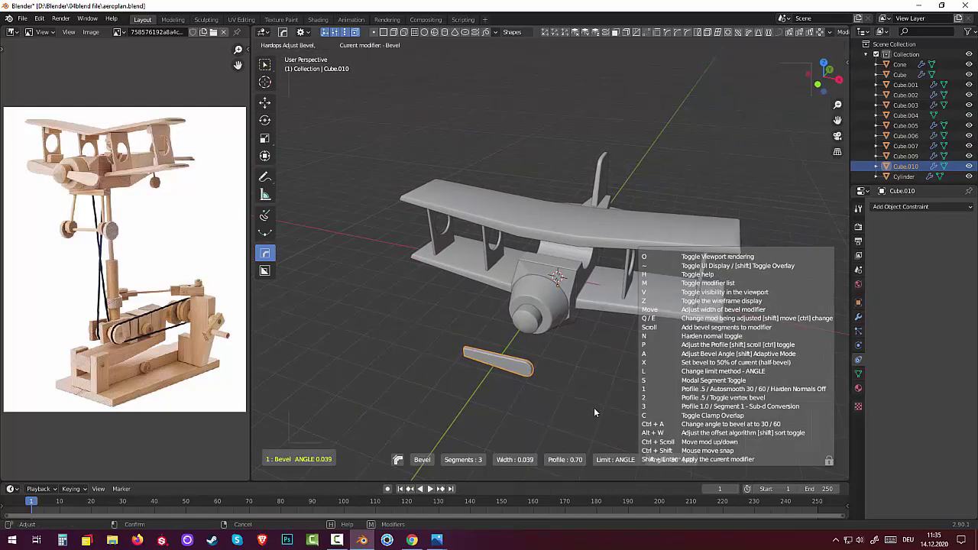
click(588, 407)
click(558, 408)
mouse_move(558, 408)
middle_down()
mouse_move(577, 356)
mouse_move(593, 351)
middle_up()
mouse_move(586, 362)
middle_down()
mouse_move(544, 376)
mouse_move(547, 412)
mouse_move(596, 437)
mouse_move(586, 447)
middle_up()
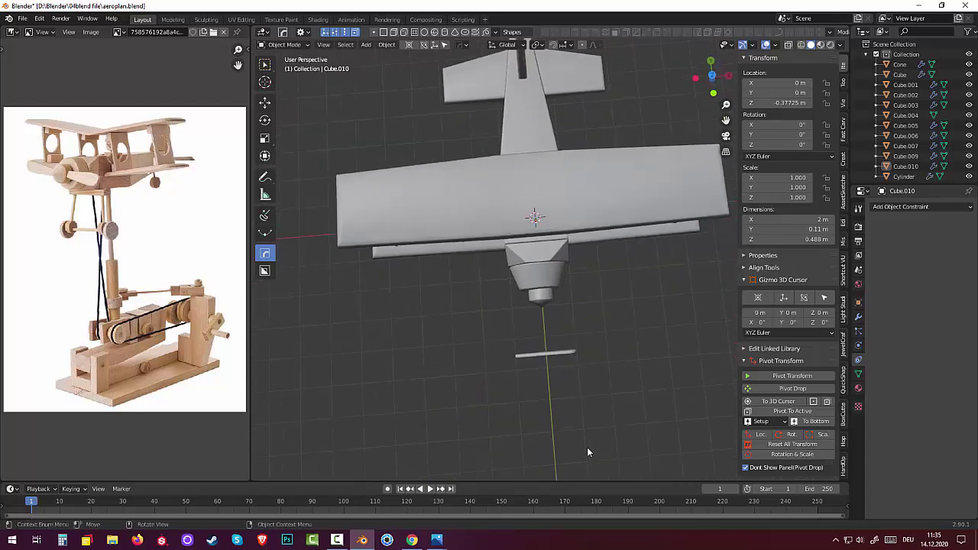
Select the blade and slide it along Y to 1.9472 m under the nose
click(542, 357)
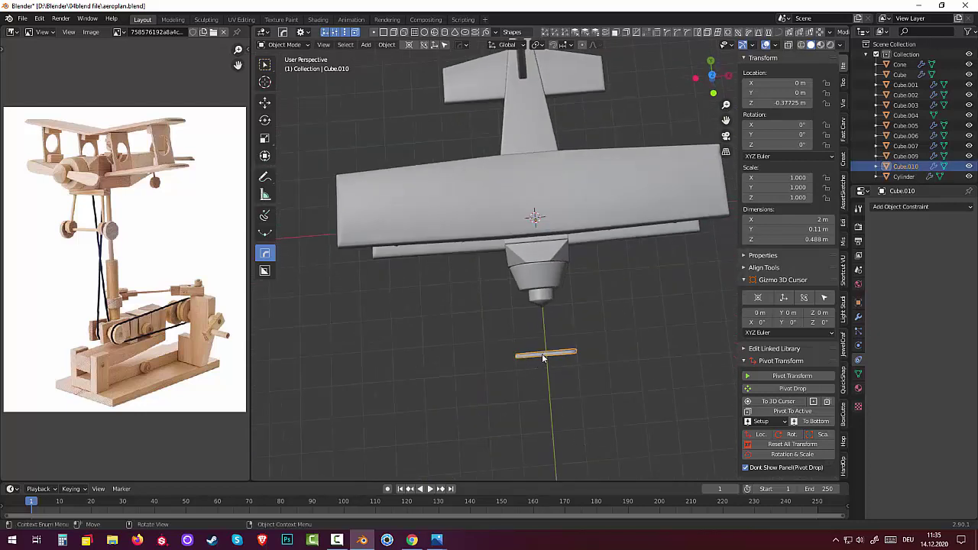
key(g)
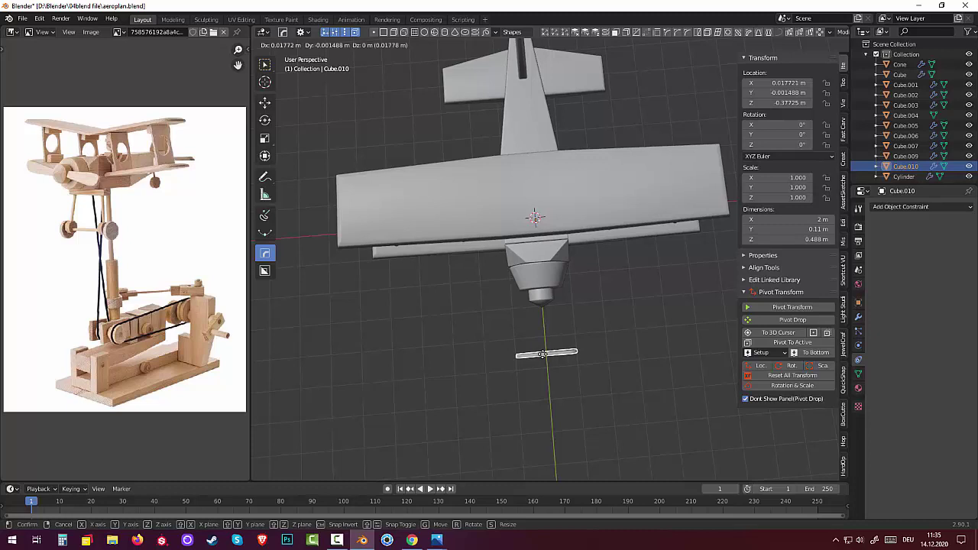
key(y)
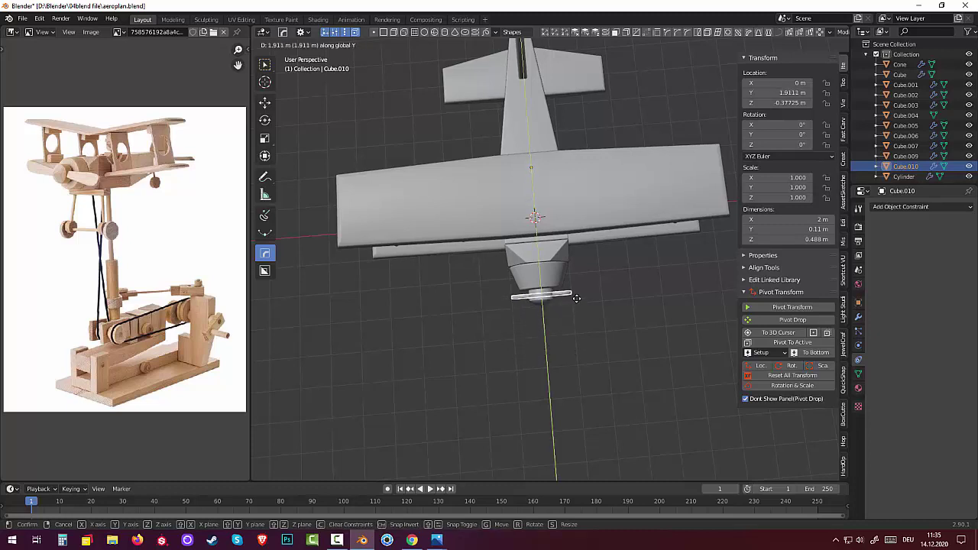
click(576, 300)
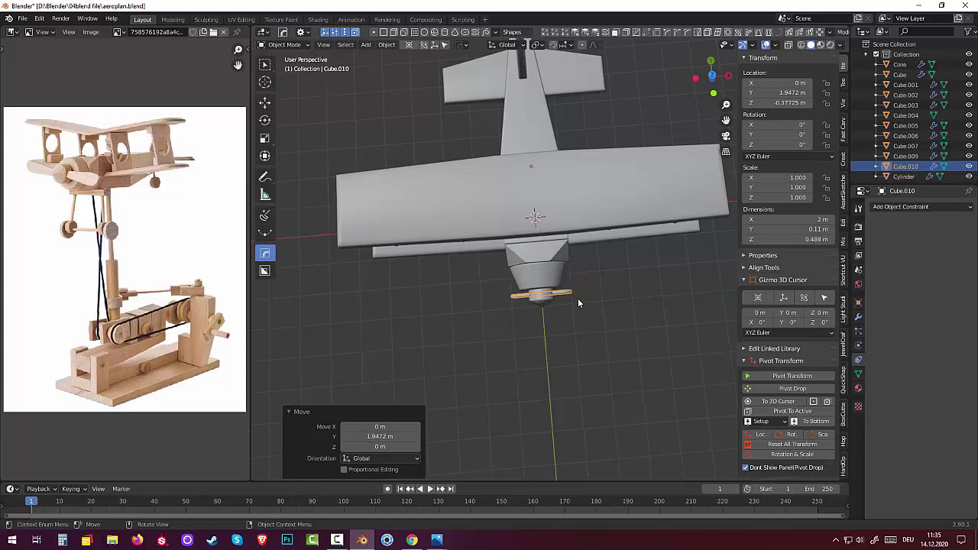
Move the blade 1.2793 m along X to centre it on the nose, viewed from the right
key(g)
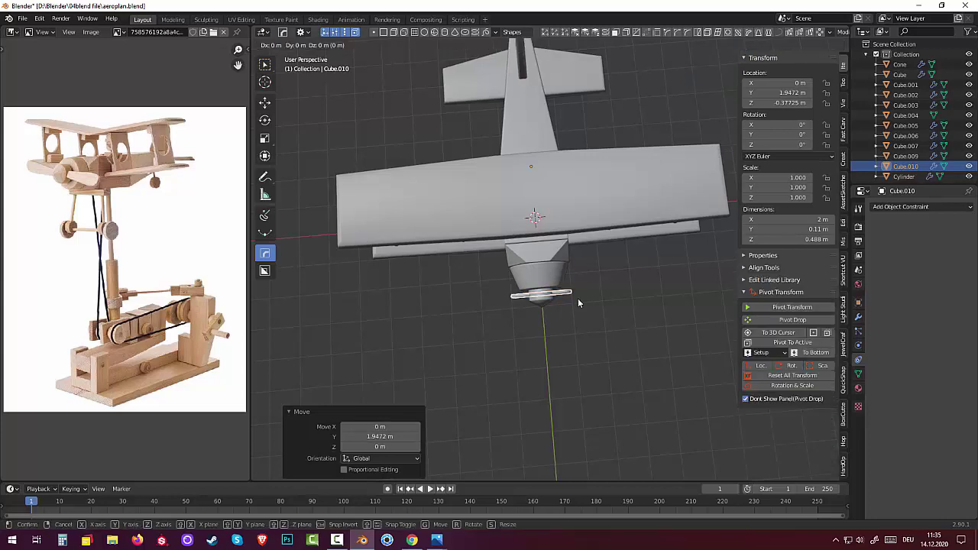
key(x)
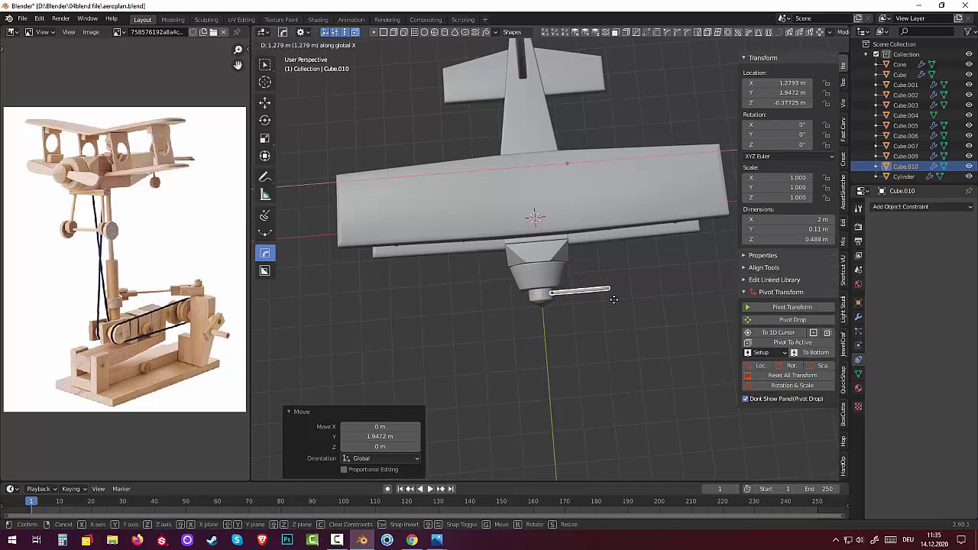
click(613, 299)
mouse_move(610, 301)
middle_down()
mouse_move(535, 203)
mouse_move(507, 195)
mouse_move(510, 222)
middle_up()
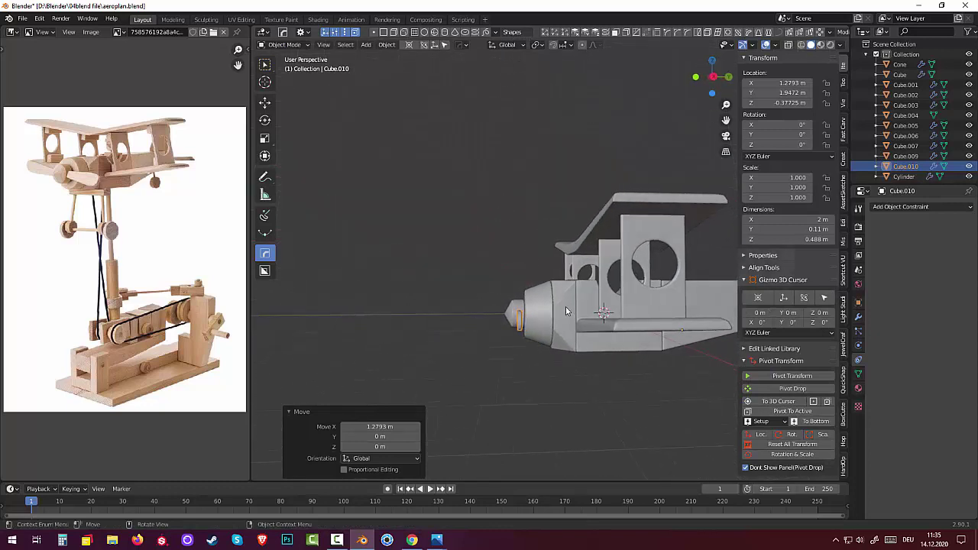
middle_drag(557, 302, 553, 299)
key(KP_3)
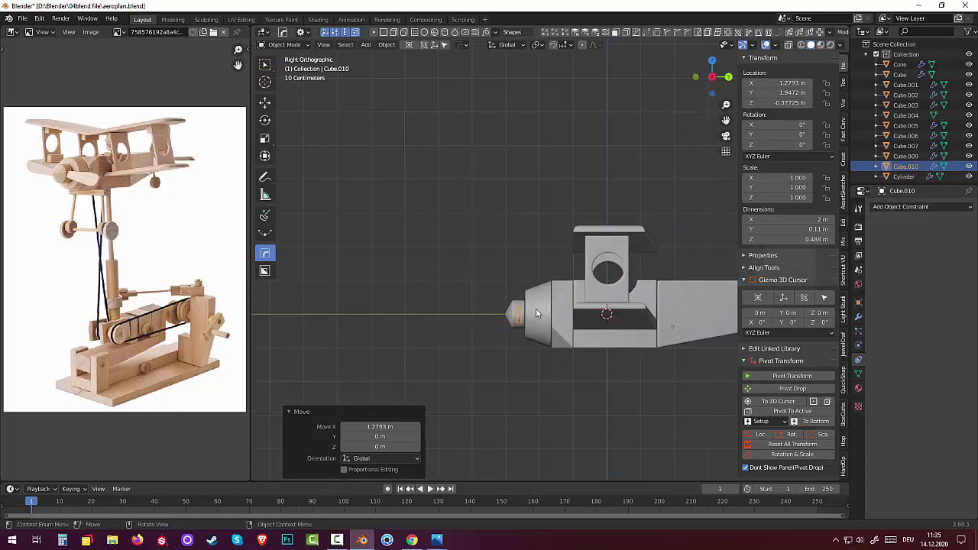
key(r)
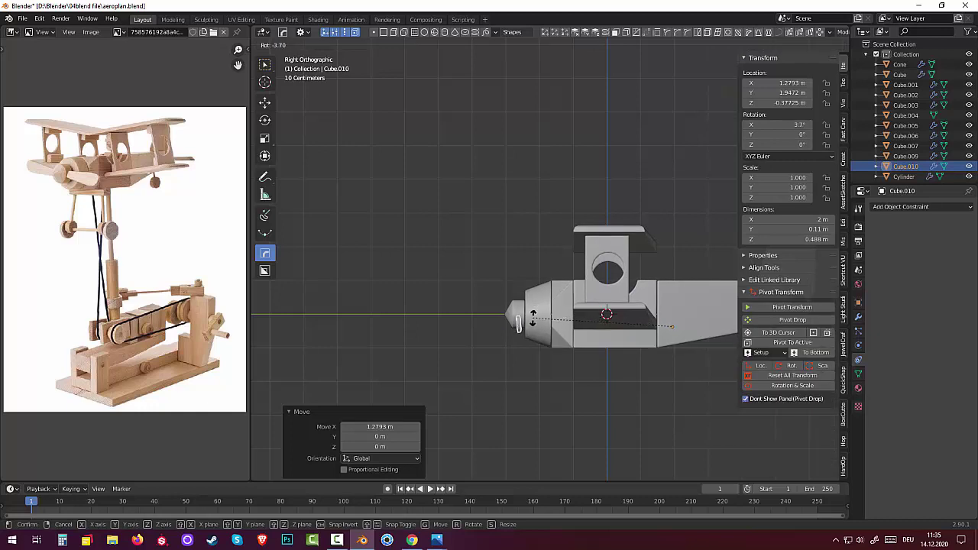
key(Escape)
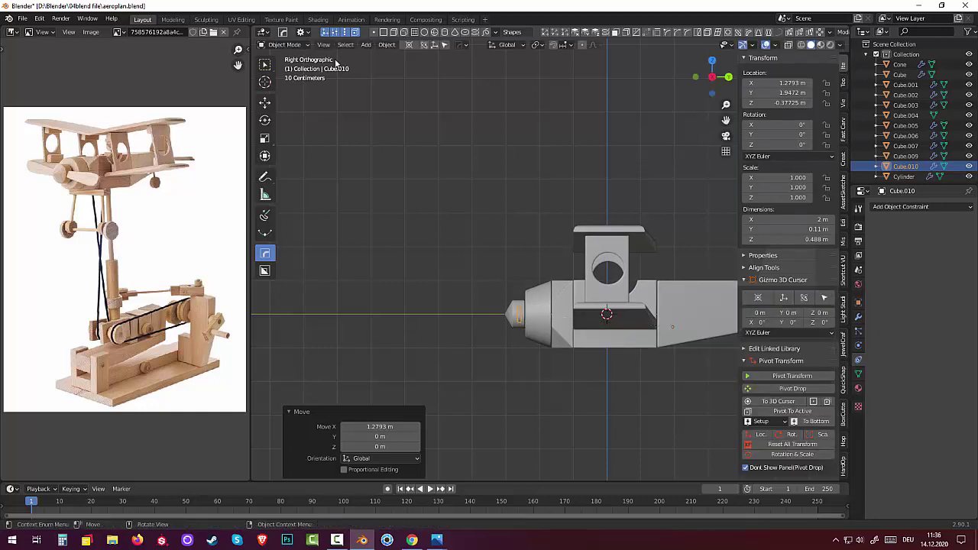
Set the blade's origin to its geometry and rotate it -19.1° about X
click(386, 45)
mouse_move(402, 67)
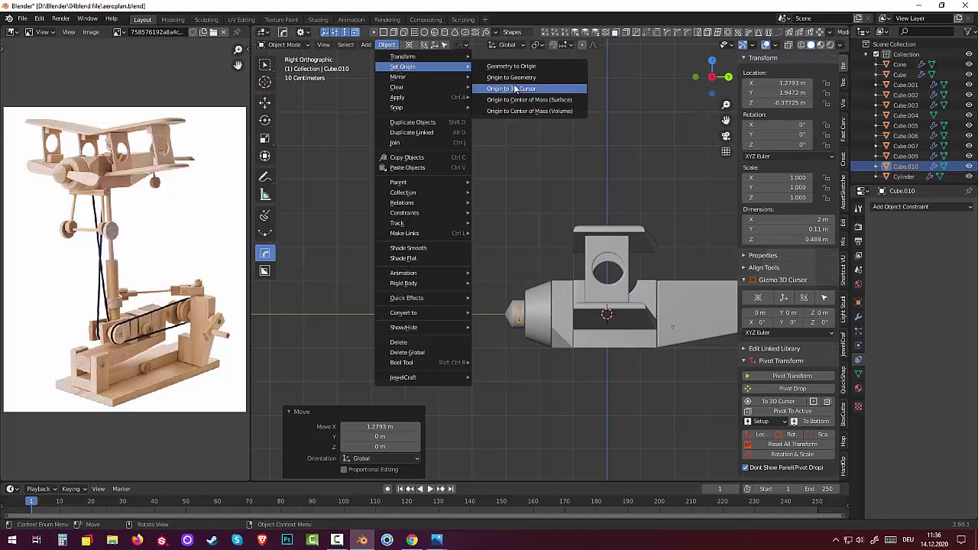
click(511, 77)
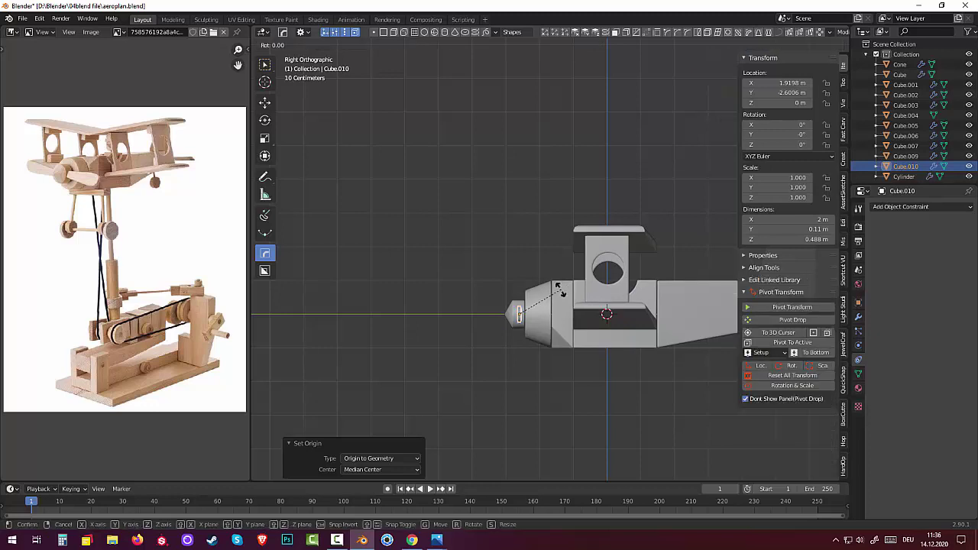
key(r)
key(x)
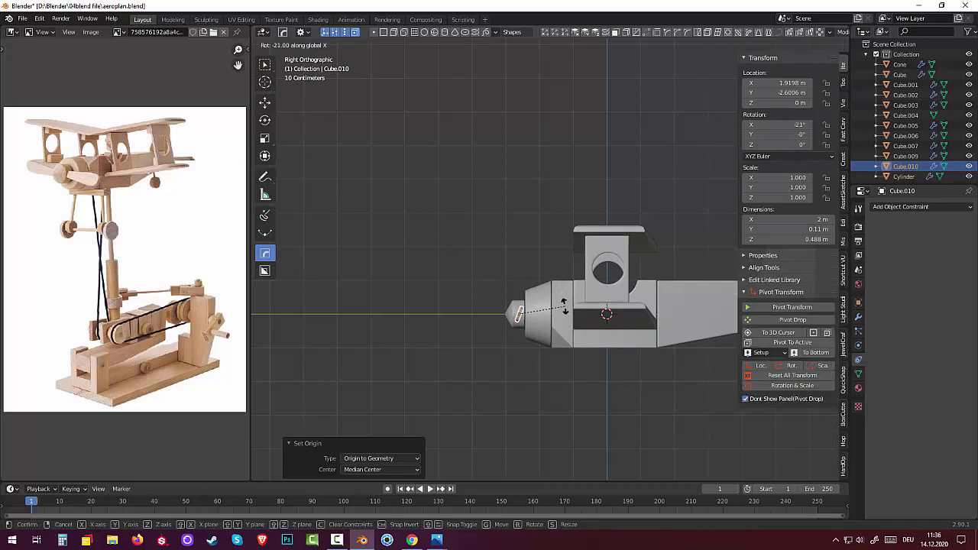
click(565, 306)
middle_drag(571, 303, 695, 332)
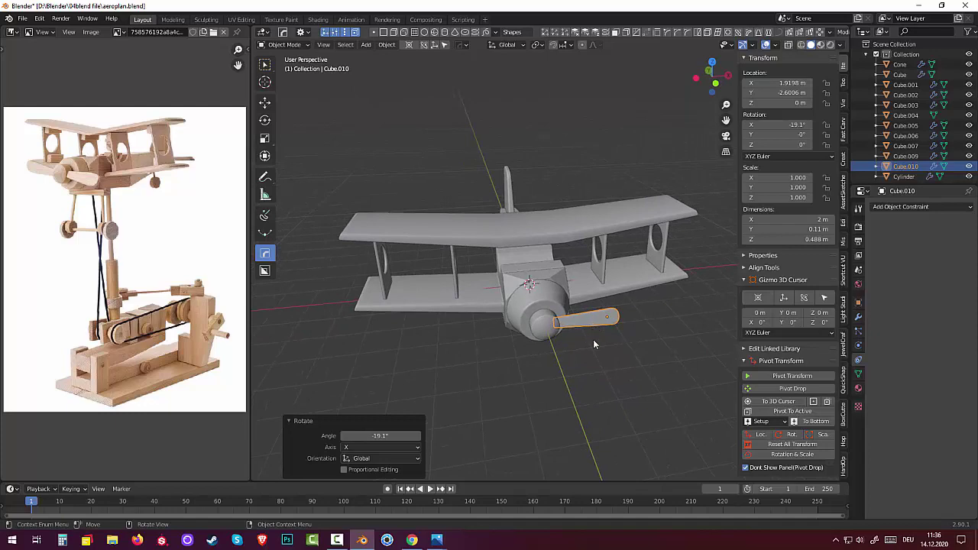
middle_drag(594, 345, 462, 265)
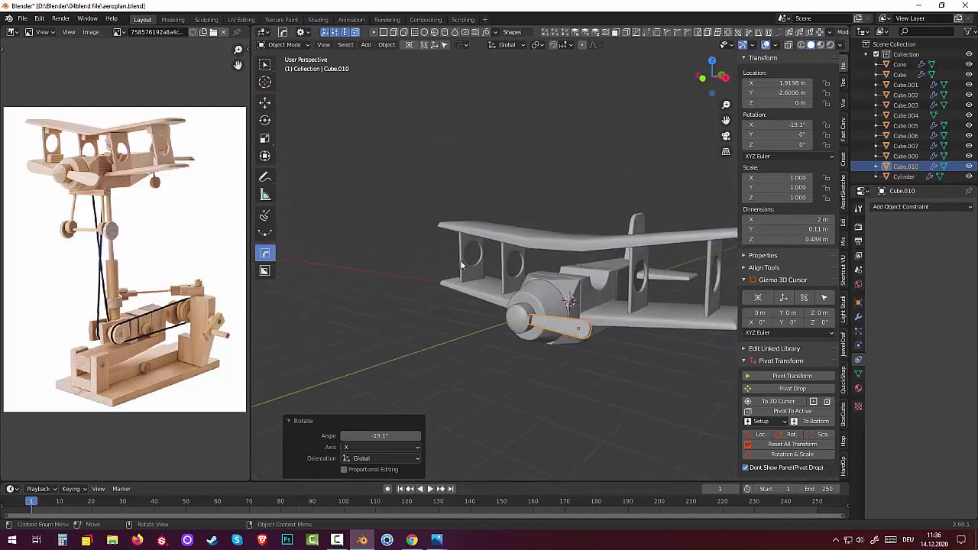
click(386, 44)
mouse_move(403, 66)
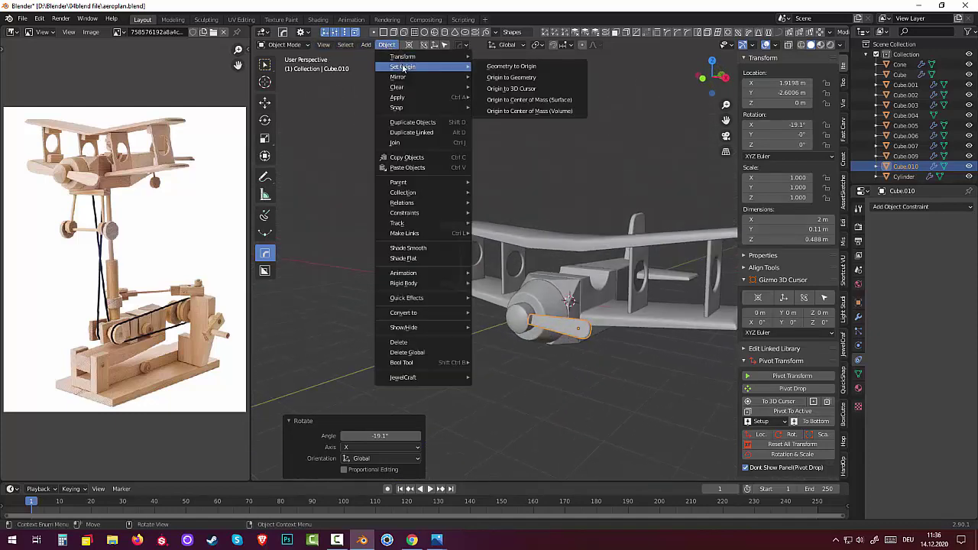
Set Cube.010's origin to the 3D cursor and apply its rotation and scale
click(543, 90)
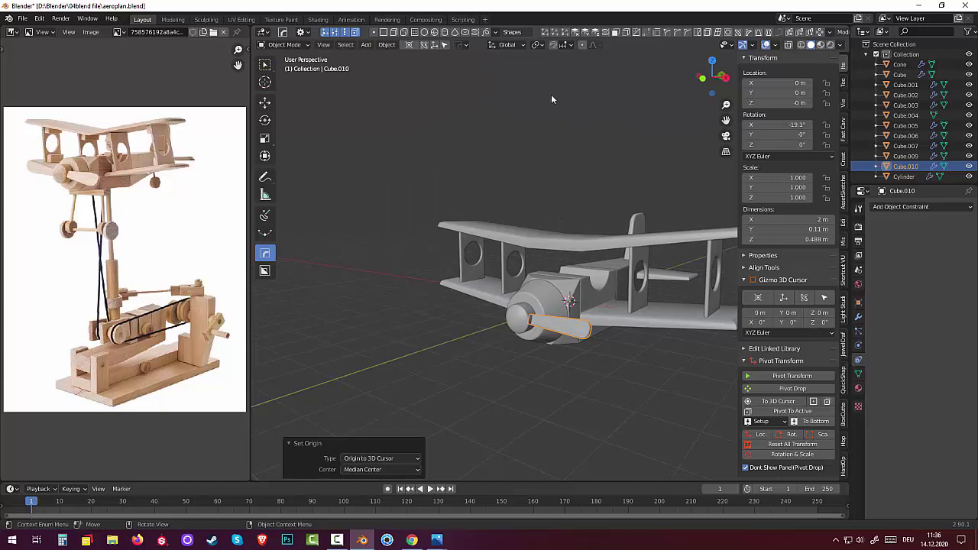
click(792, 453)
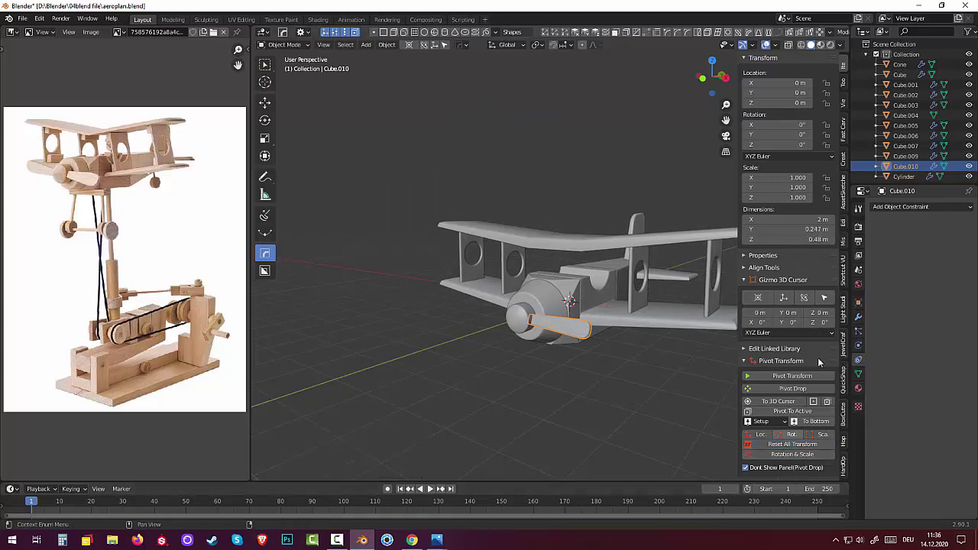
click(951, 207)
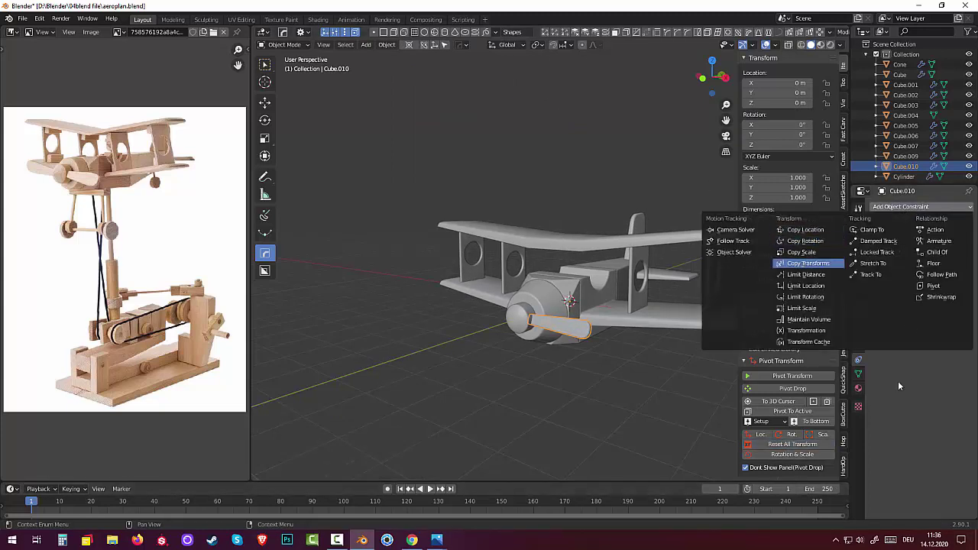
click(880, 208)
Try a Mirror modifier on the blade, then undo it to keep a single blade
click(857, 318)
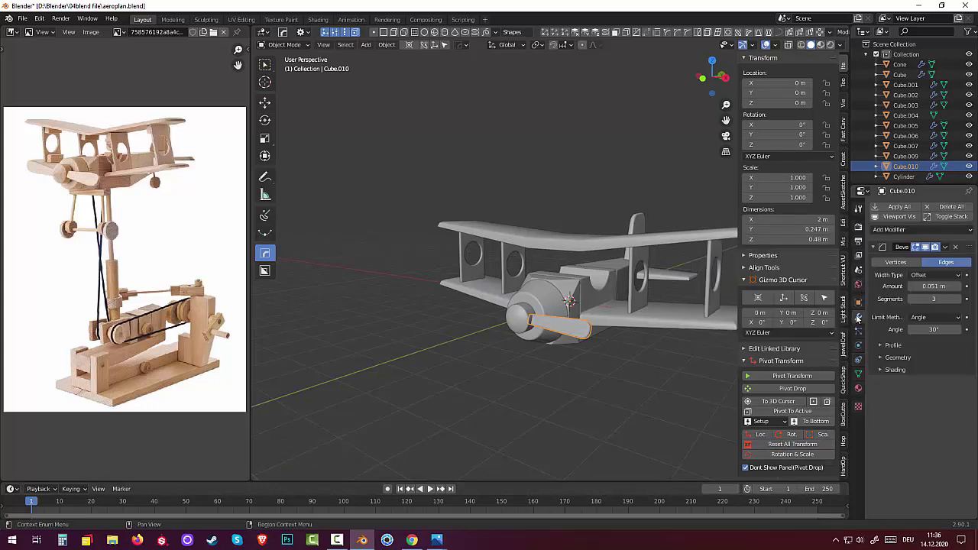
click(883, 229)
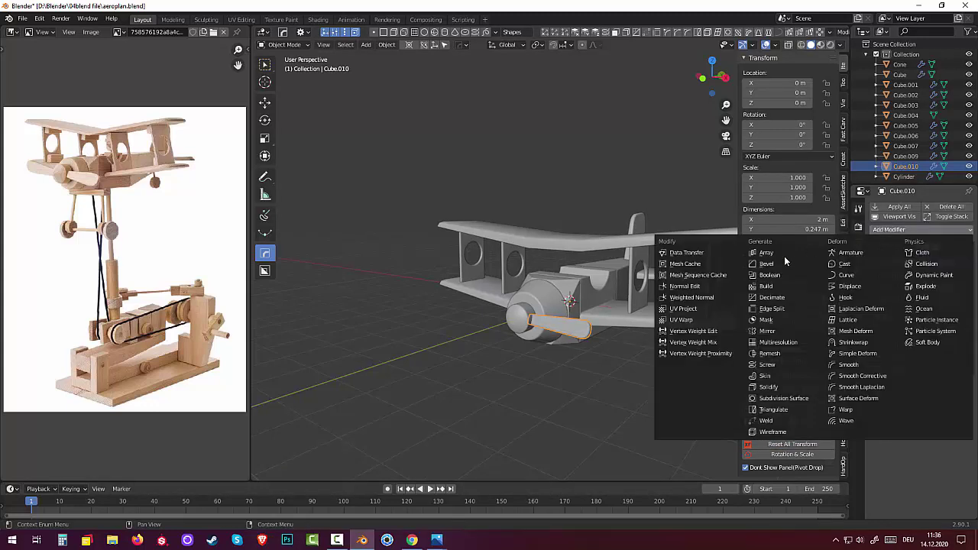
click(767, 331)
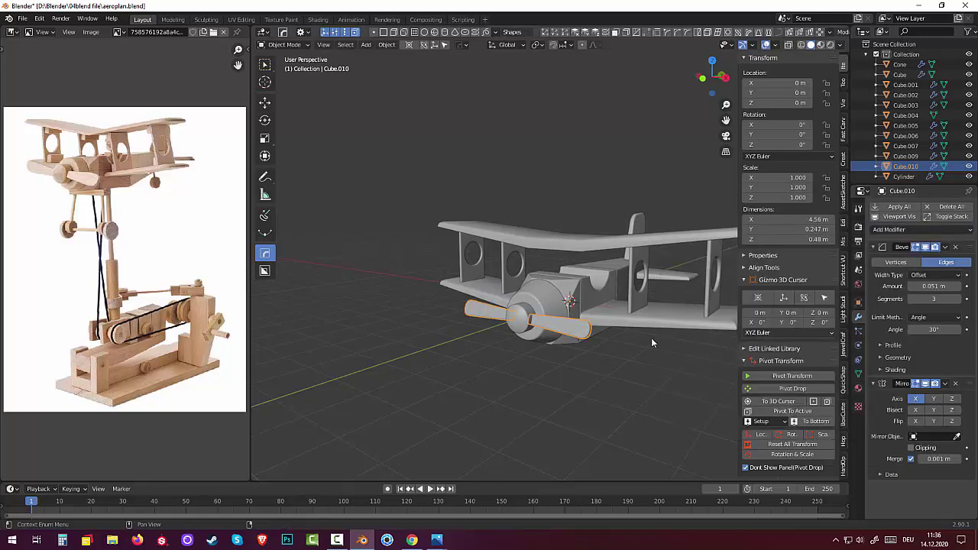
mouse_move(652, 343)
middle_down()
mouse_move(760, 387)
mouse_move(646, 361)
middle_up()
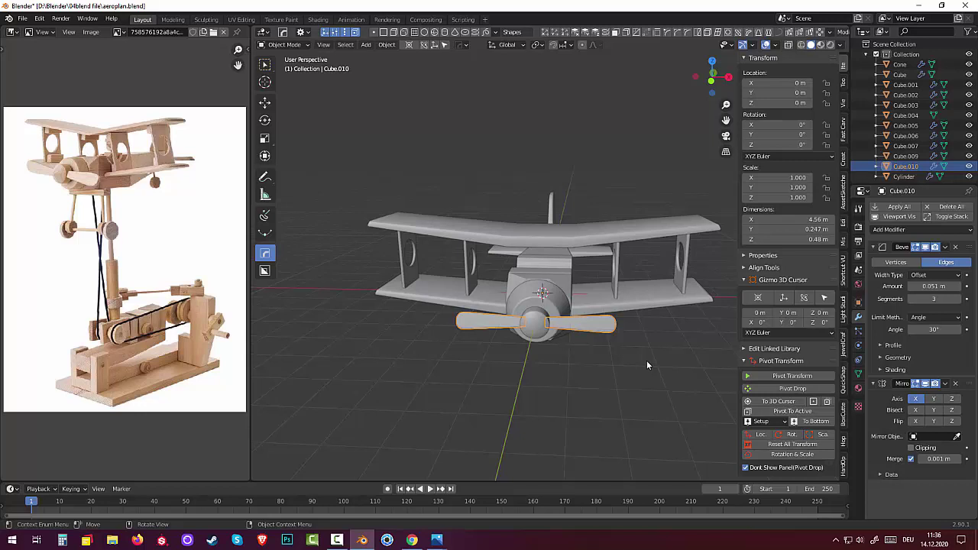
key(ctrl+z)
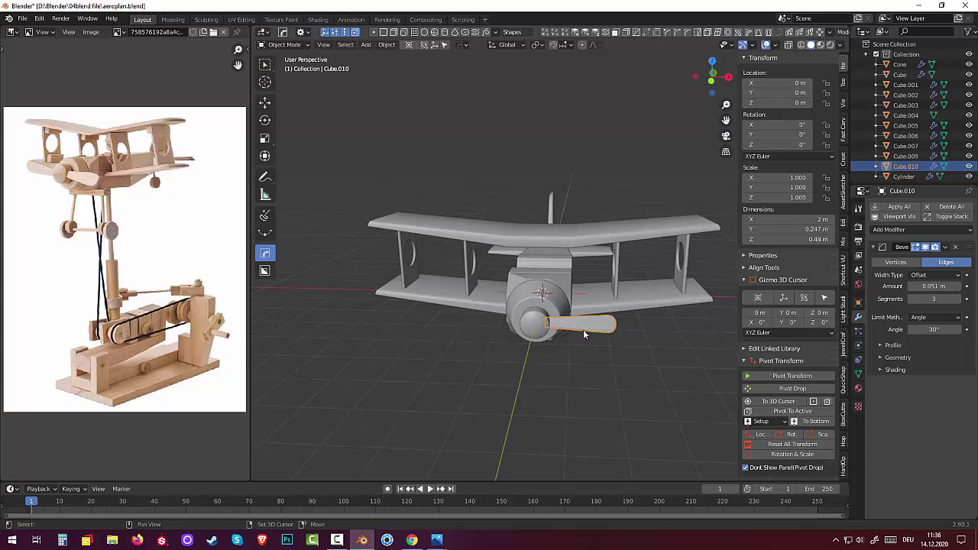
Duplicate the blade as Cube.011 and move it 2.5722 m along negative X to the hub's left
key(shift+d)
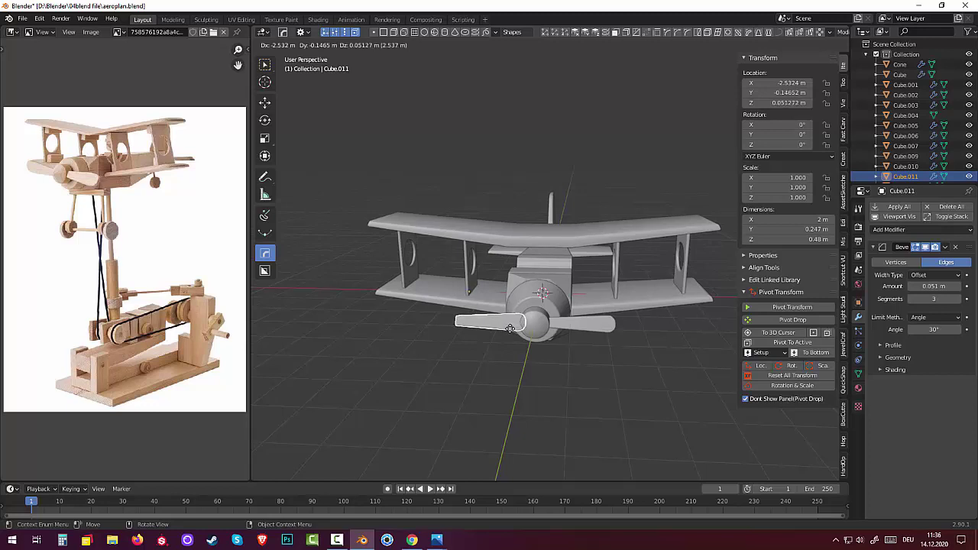
key(x)
click(511, 327)
mouse_move(511, 327)
middle_down()
mouse_move(665, 349)
mouse_move(515, 338)
middle_up()
click(502, 330)
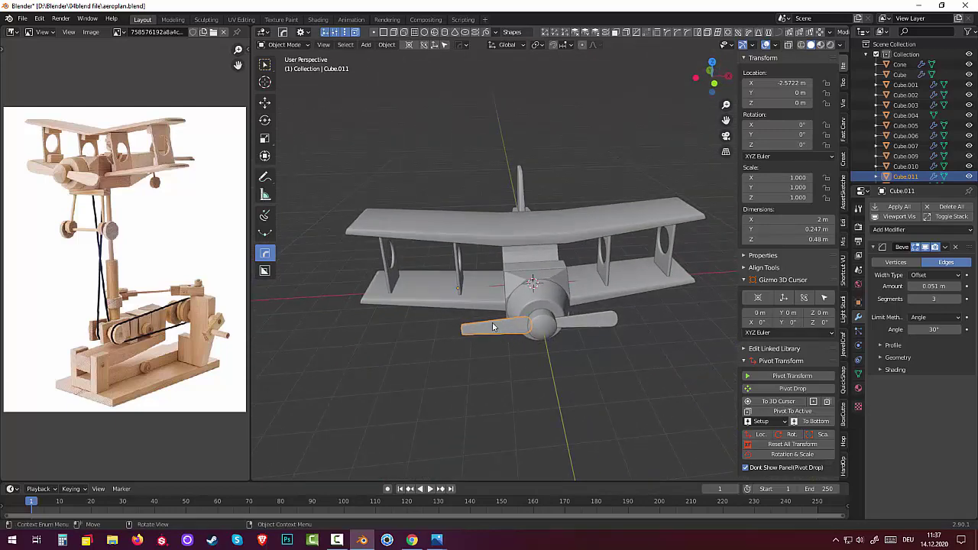
key(r)
click(522, 330)
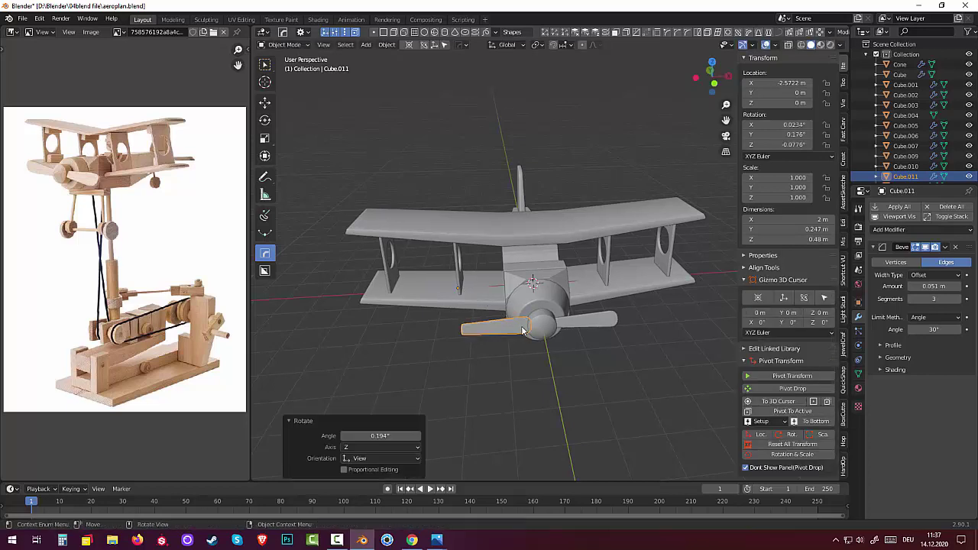
Centre Cube.011's origin on its geometry and rotate it 180° about Y
click(387, 44)
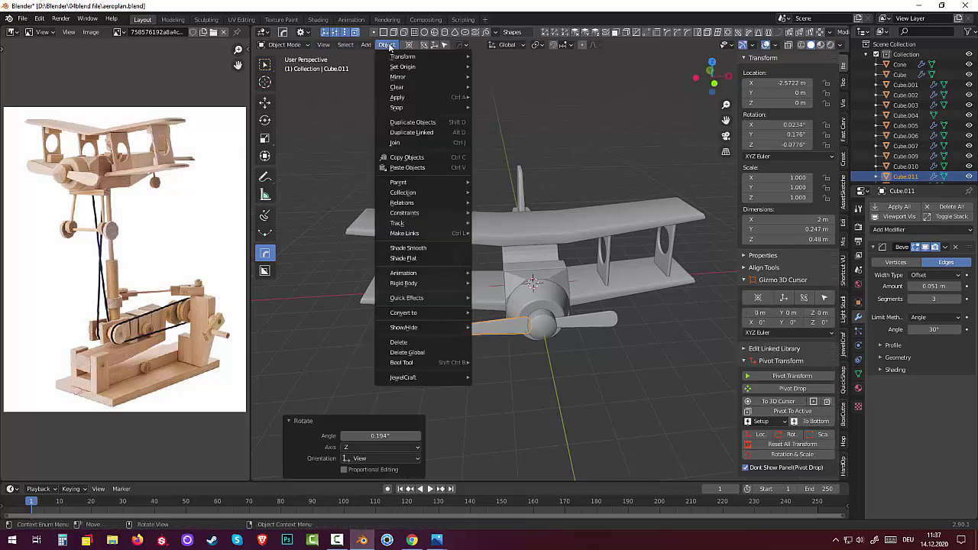
click(496, 76)
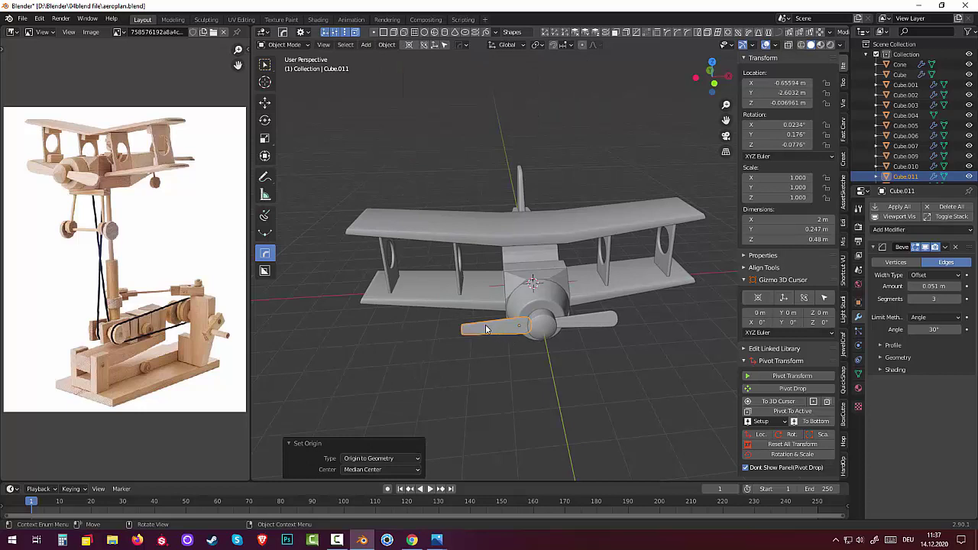
key(r)
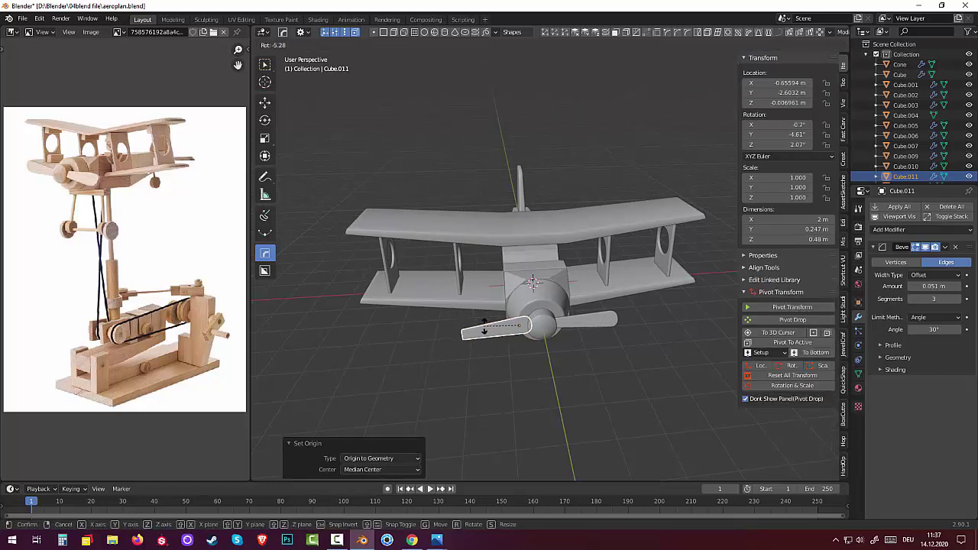
key(y)
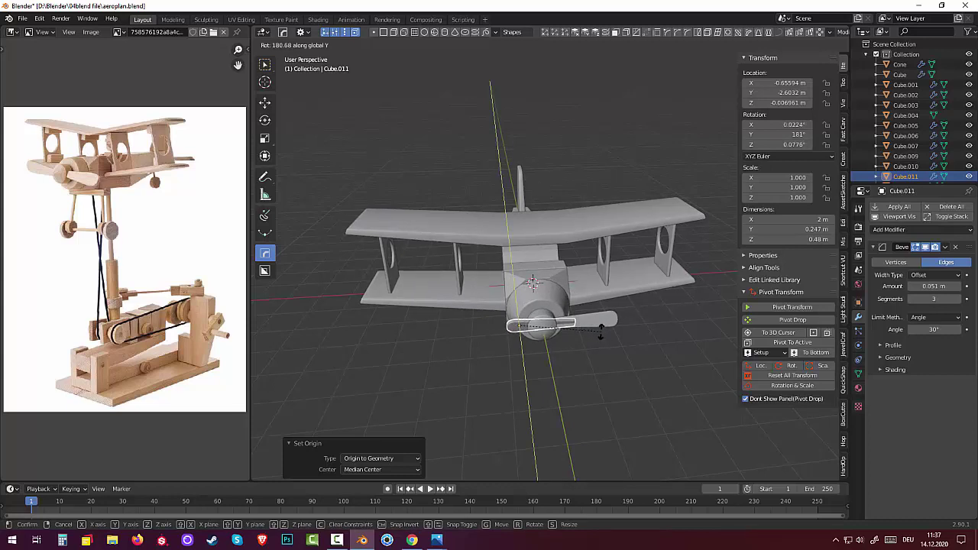
text(18)
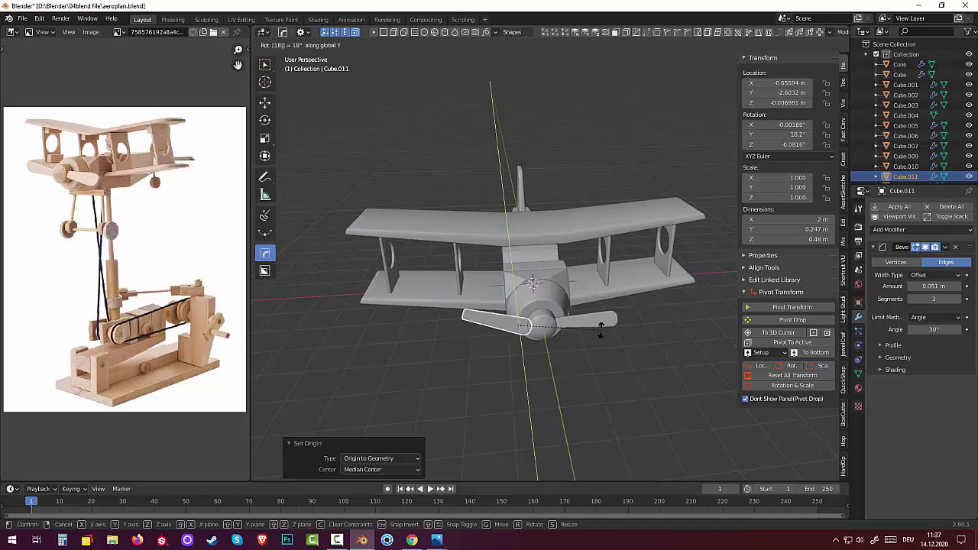
text(0)
key(Return)
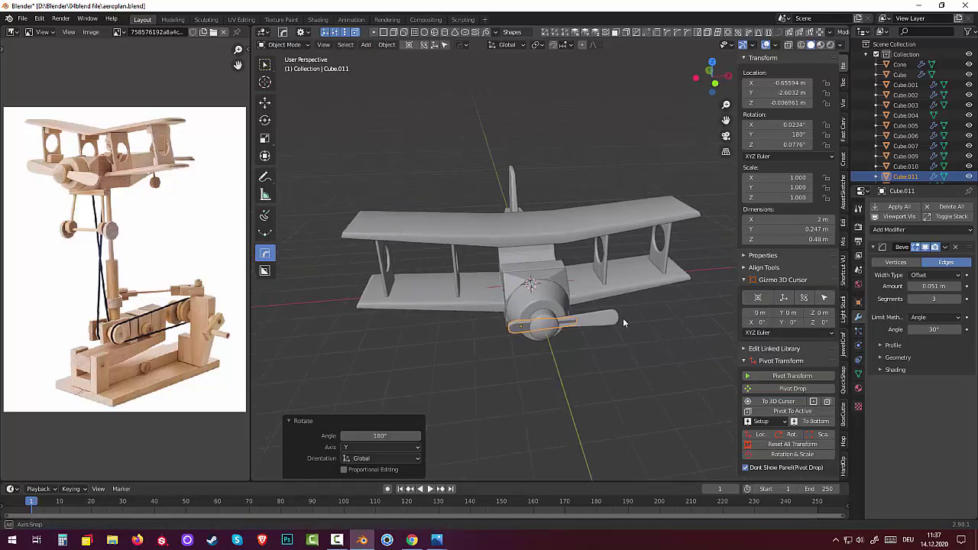
mouse_move(623, 318)
middle_down()
mouse_move(711, 333)
mouse_move(581, 350)
middle_up()
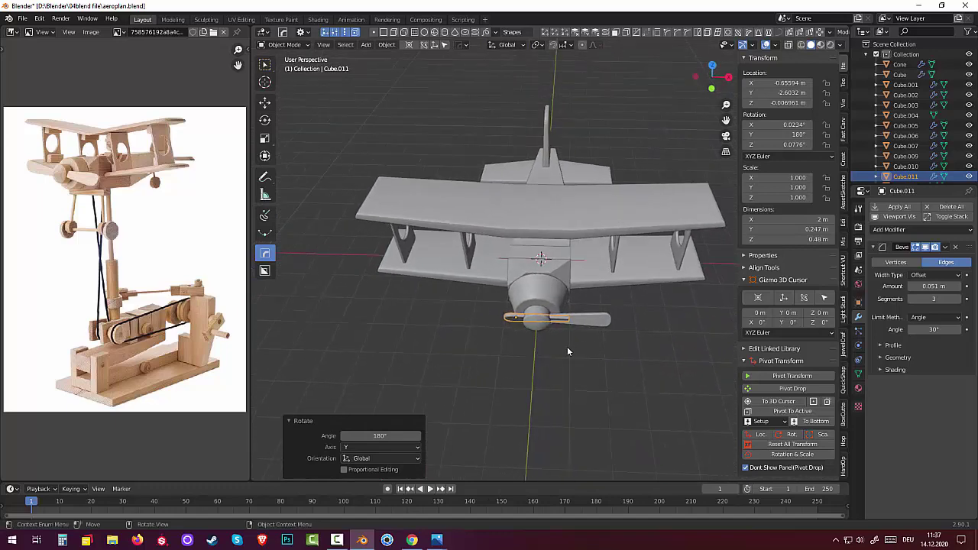
Slide the flipped blade along X to -1.9477 m so it meets the hub
key(g)
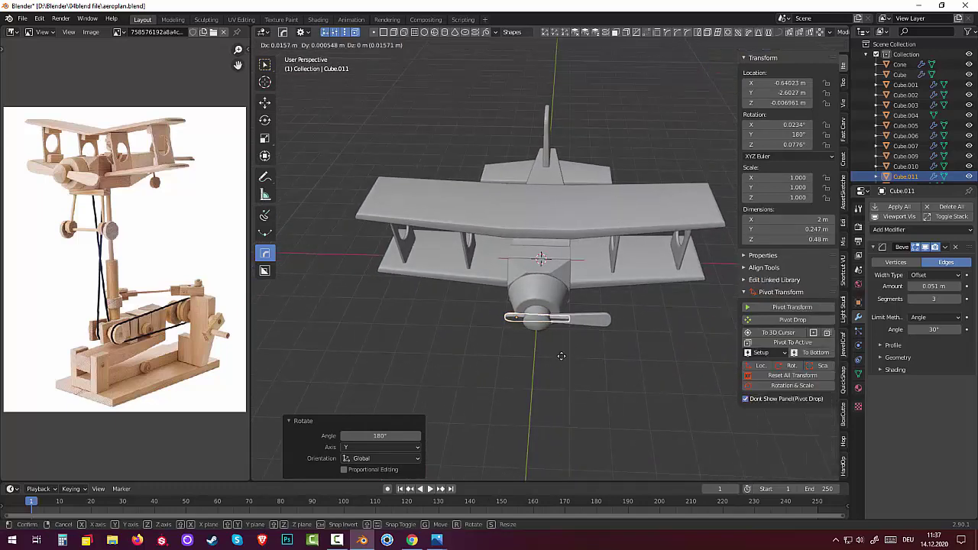
key(x)
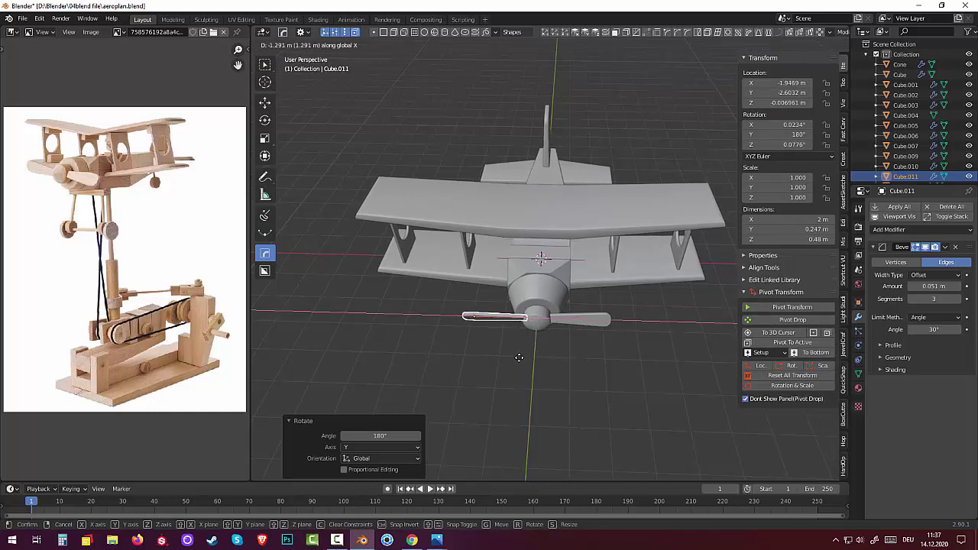
click(519, 357)
mouse_move(575, 366)
middle_down()
mouse_move(507, 252)
mouse_move(587, 211)
mouse_move(650, 279)
mouse_move(661, 327)
mouse_move(579, 361)
mouse_move(545, 350)
mouse_move(568, 325)
middle_up()
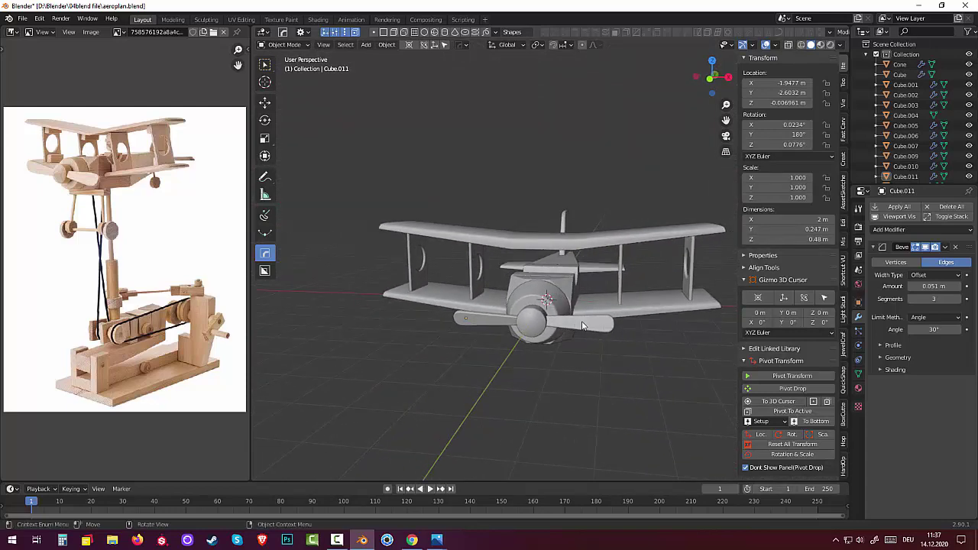
click(584, 324)
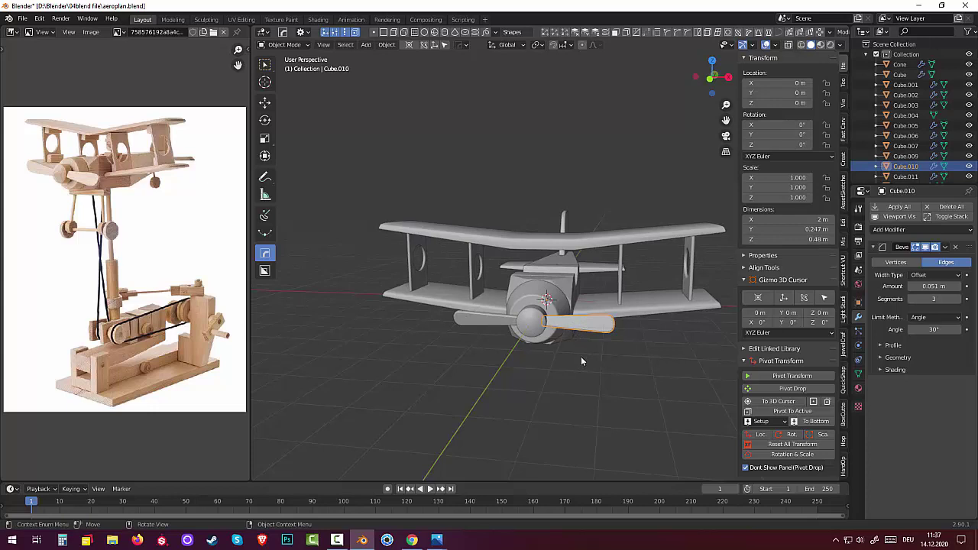
Stretch the right and left propeller blades along Z to about 1.28 scale, 0.614 m tall
key(s)
key(z)
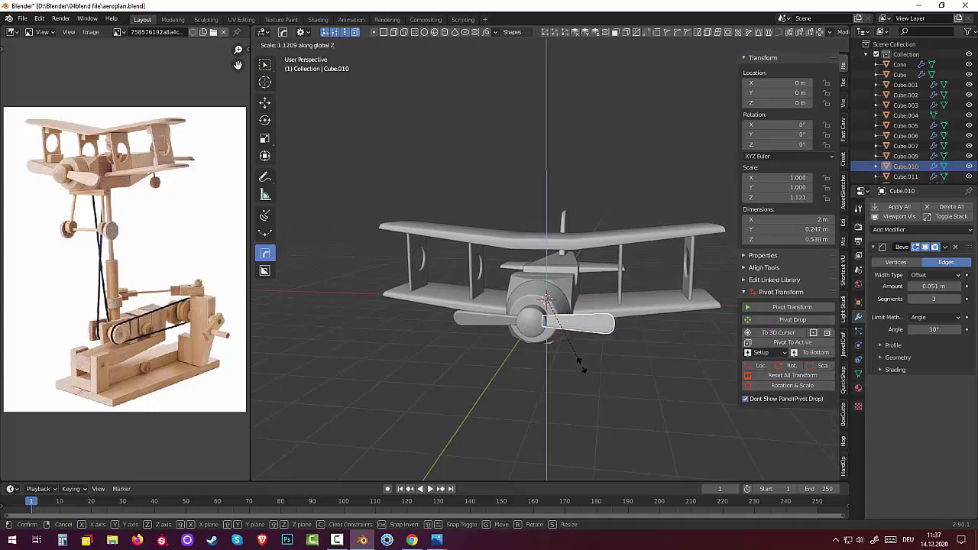
click(584, 378)
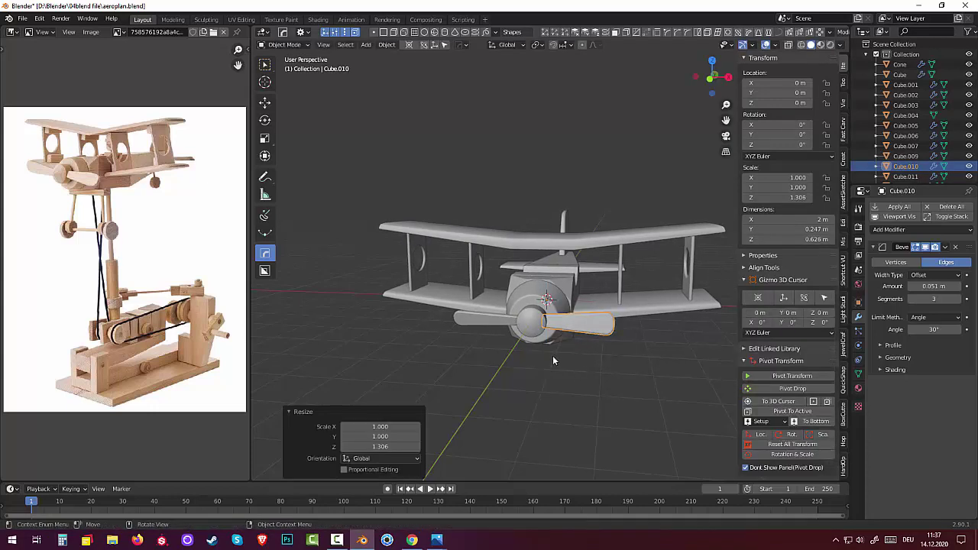
middle_drag(552, 355, 568, 298)
click(490, 299)
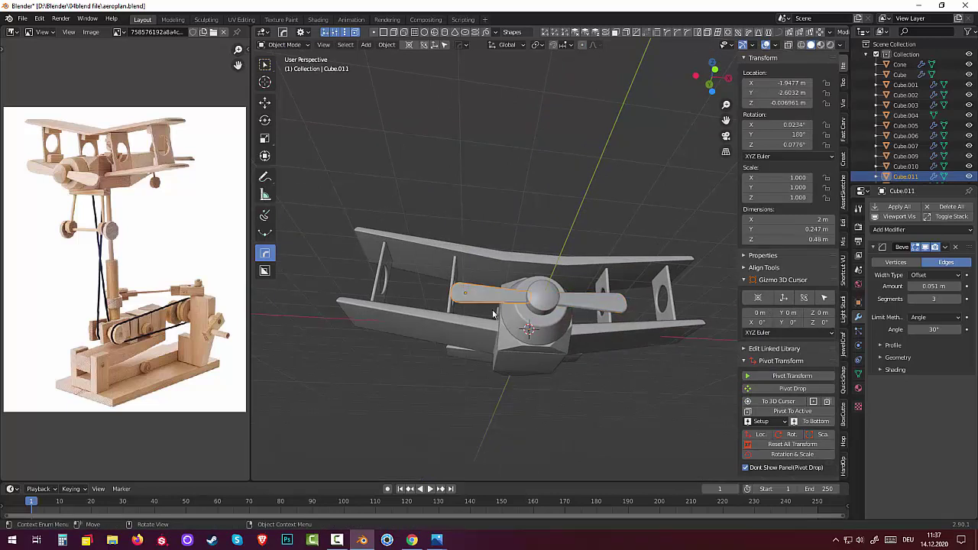
key(s)
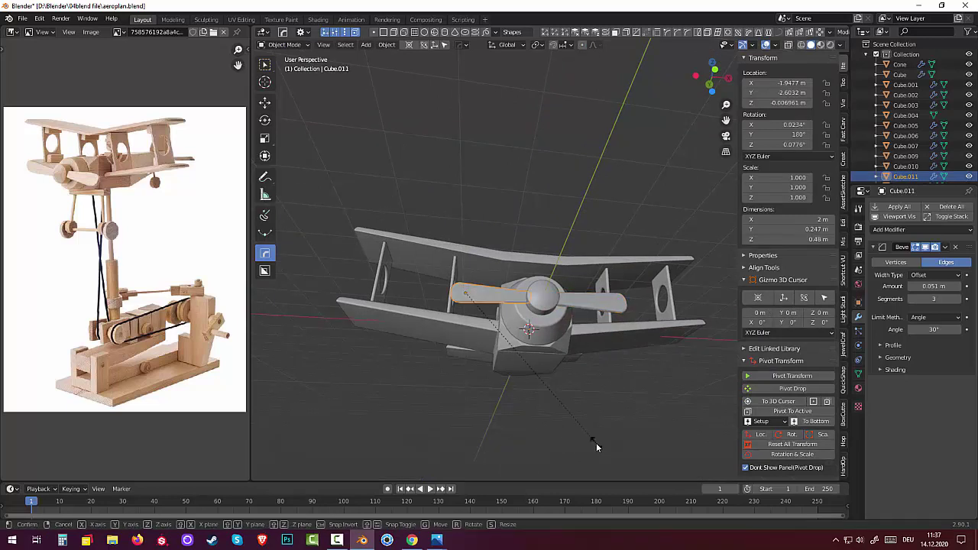
key(z)
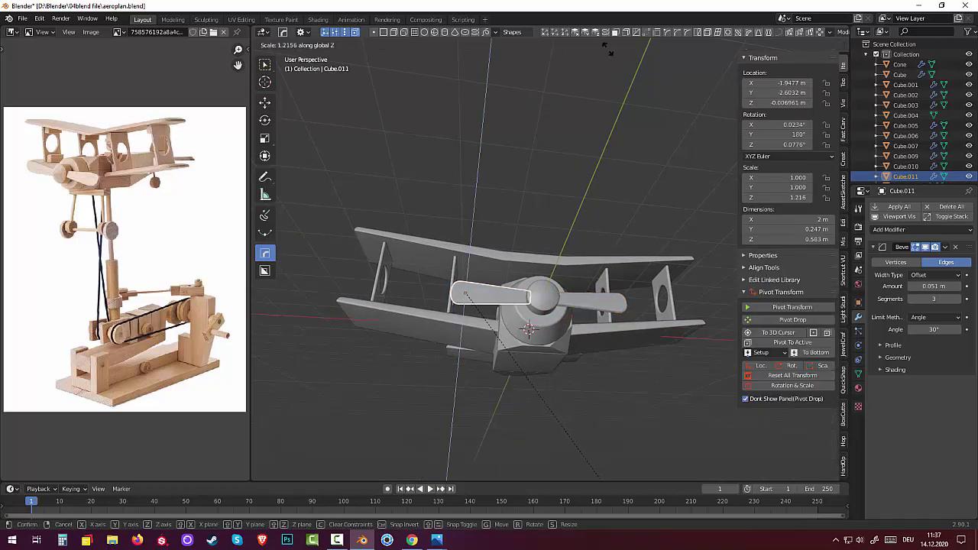
click(581, 42)
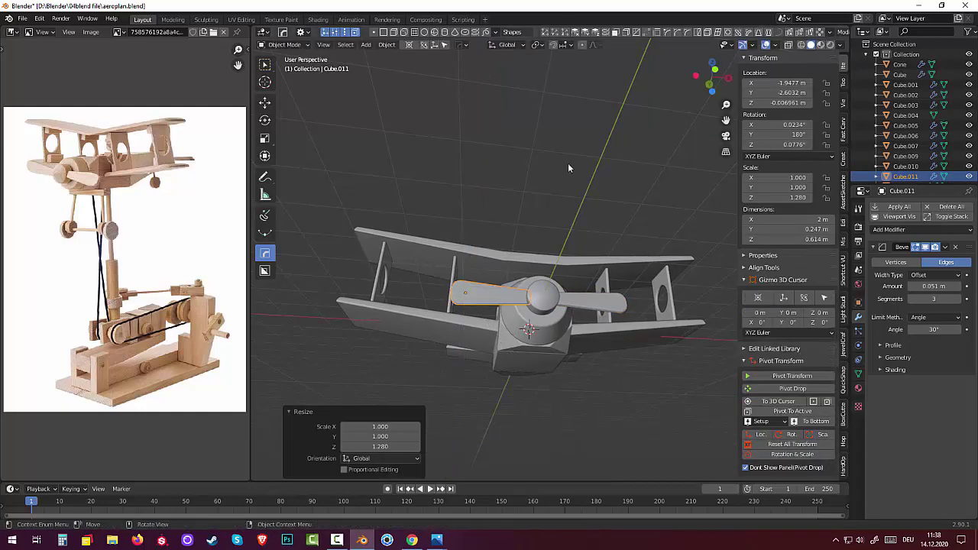
click(557, 376)
mouse_move(547, 337)
middle_down()
mouse_move(463, 359)
mouse_move(449, 349)
mouse_move(453, 336)
middle_up()
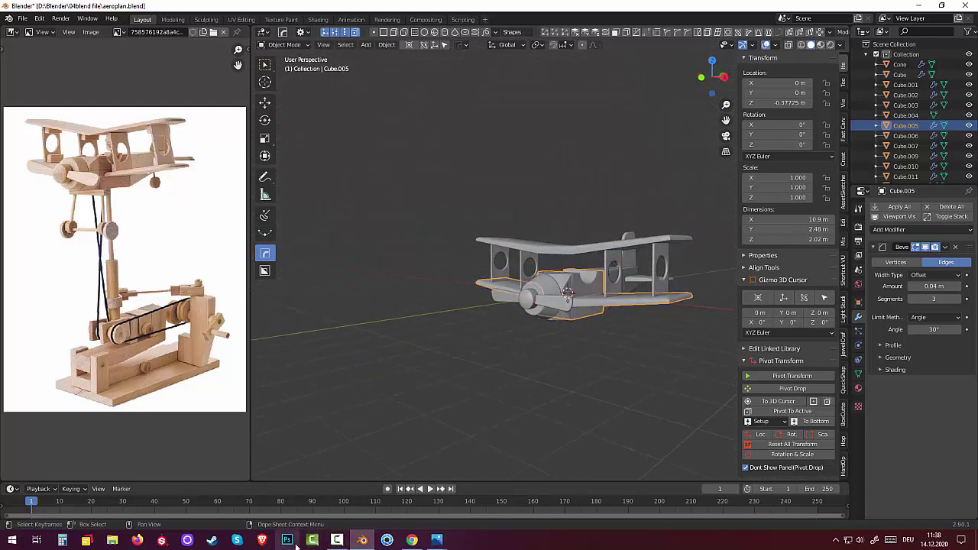
click(336, 540)
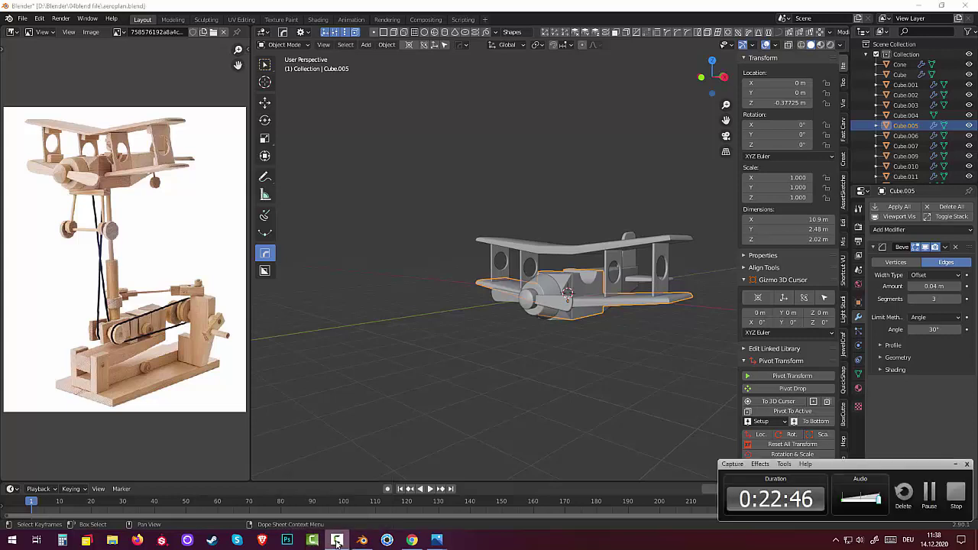
mouse_move(400, 440)
middle_down()
mouse_move(492, 397)
mouse_move(596, 421)
mouse_move(608, 413)
mouse_move(456, 395)
mouse_move(436, 399)
mouse_move(498, 404)
mouse_move(529, 418)
mouse_move(467, 414)
mouse_move(475, 421)
mouse_move(510, 399)
mouse_move(603, 410)
mouse_move(720, 406)
mouse_move(349, 412)
middle_up()
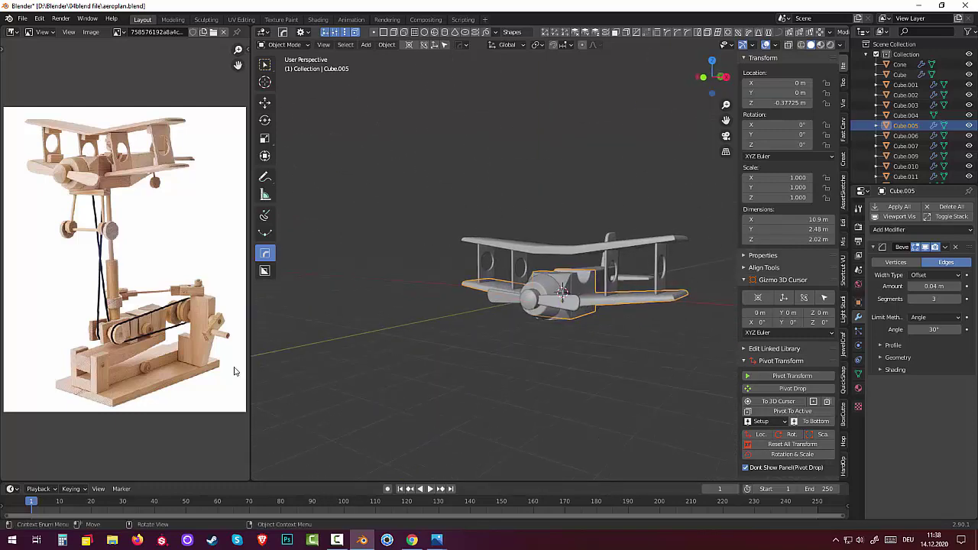
mouse_move(511, 381)
middle_down()
mouse_move(466, 400)
mouse_move(535, 399)
mouse_move(522, 383)
middle_up()
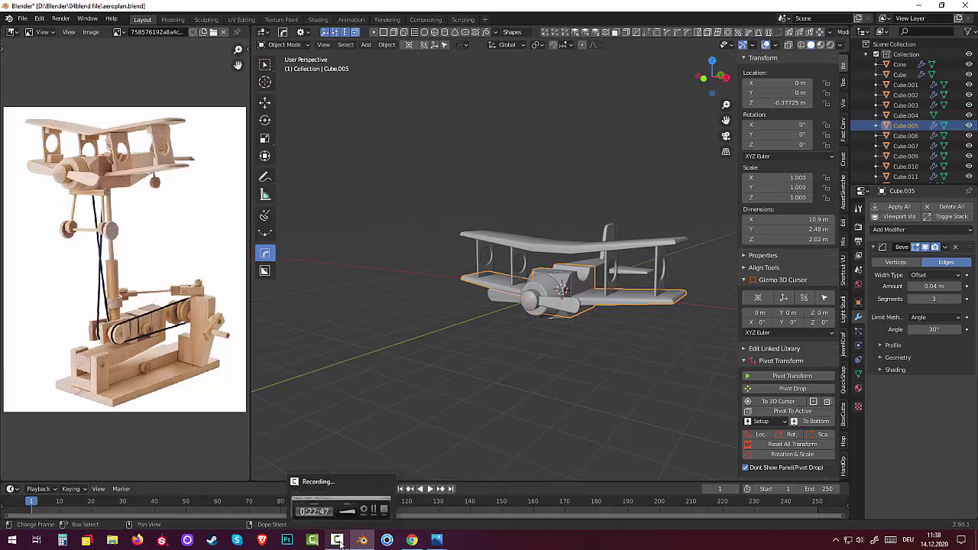
mouse_move(337, 540)
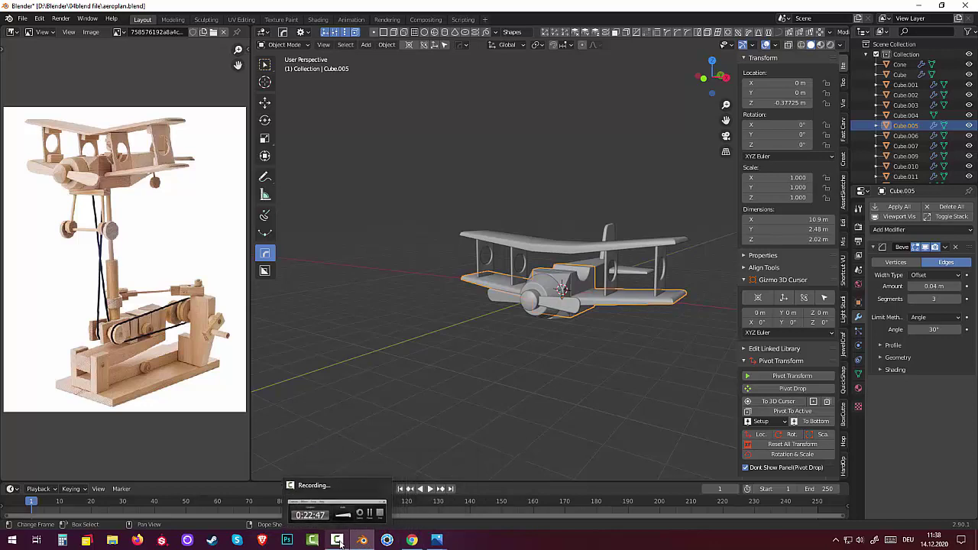
click(337, 541)
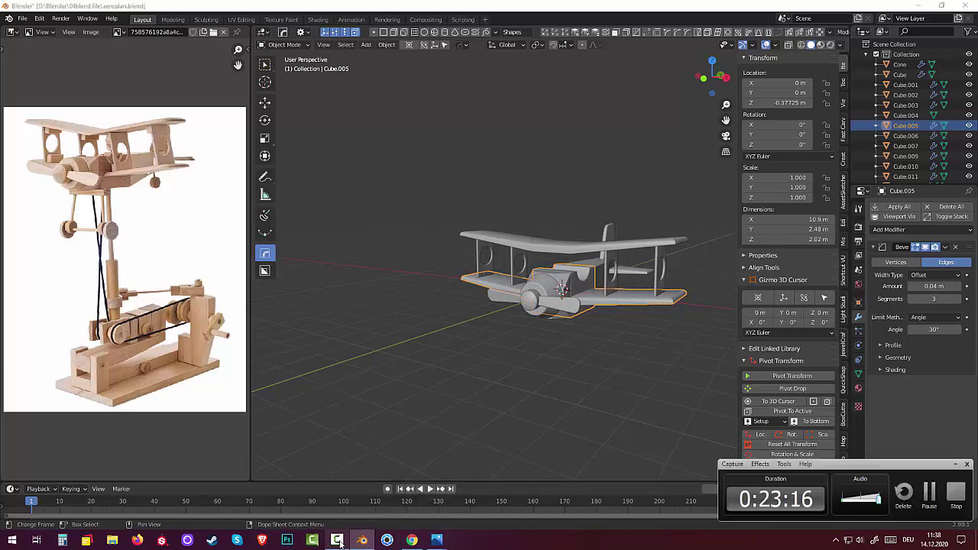